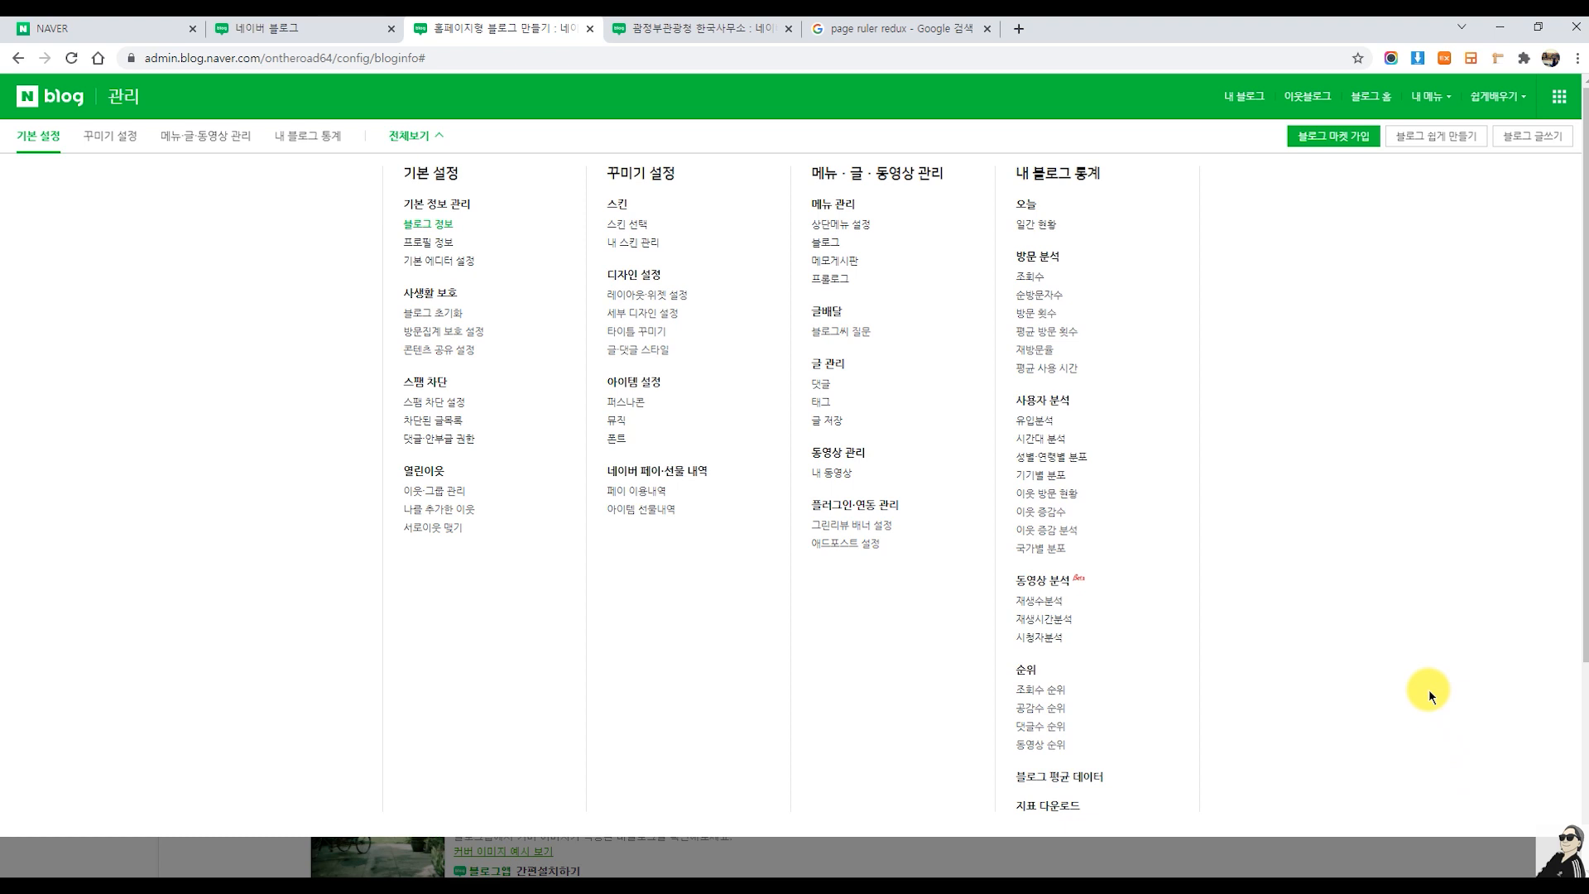
# Look over the blog admin's full menu list and the Guam Visitors Bureau blog's home page down to its footer widgets
pyautogui.scroll(-3, 1429, 688)
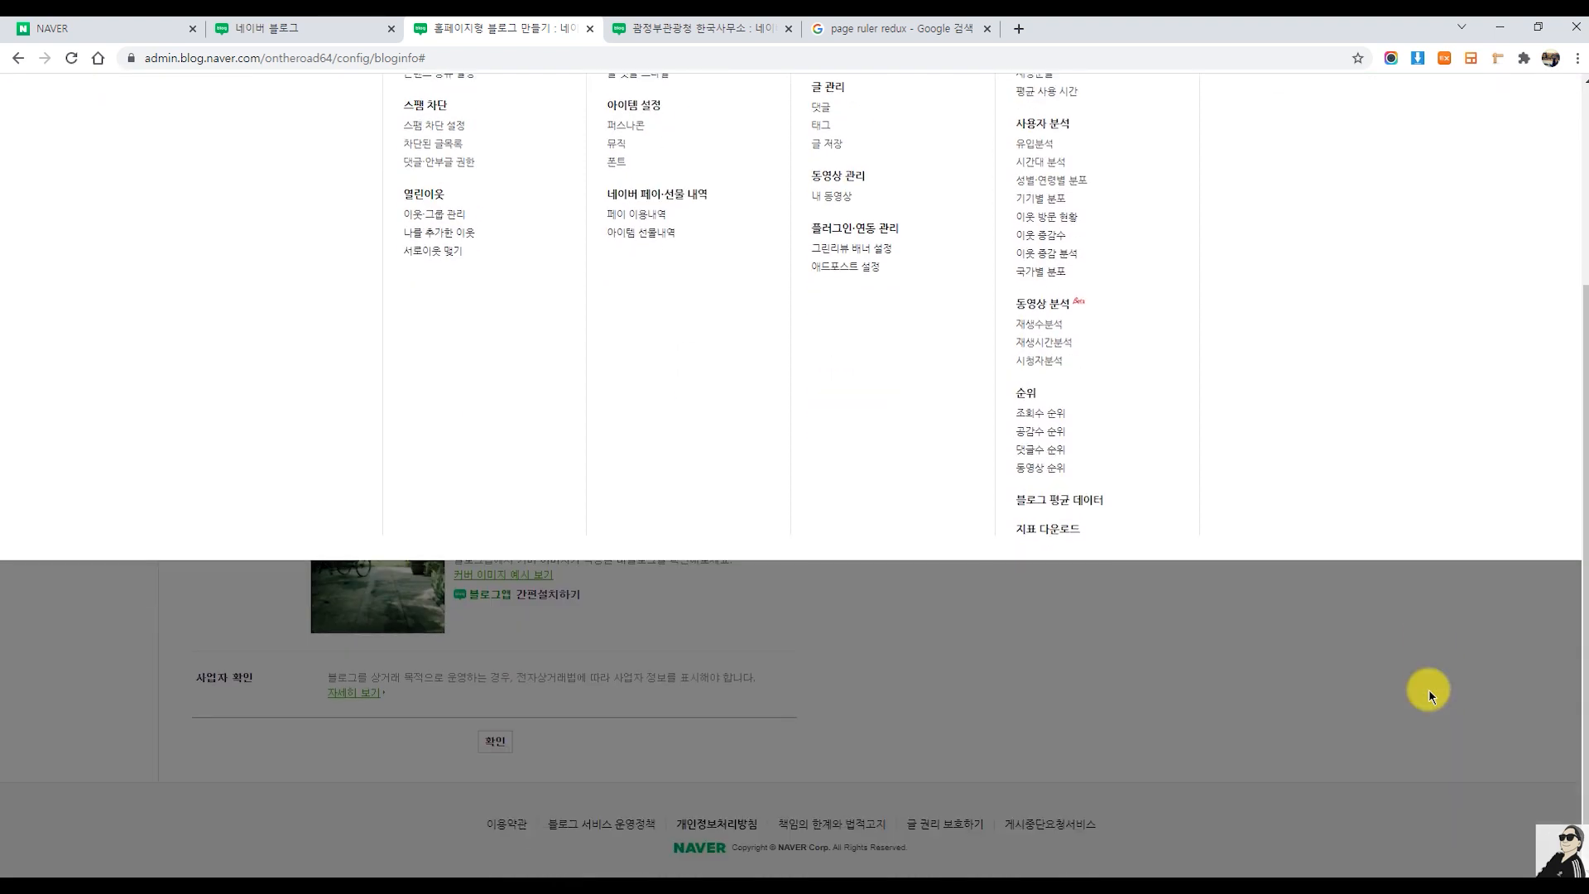
pyautogui.scroll(3, 1429, 689)
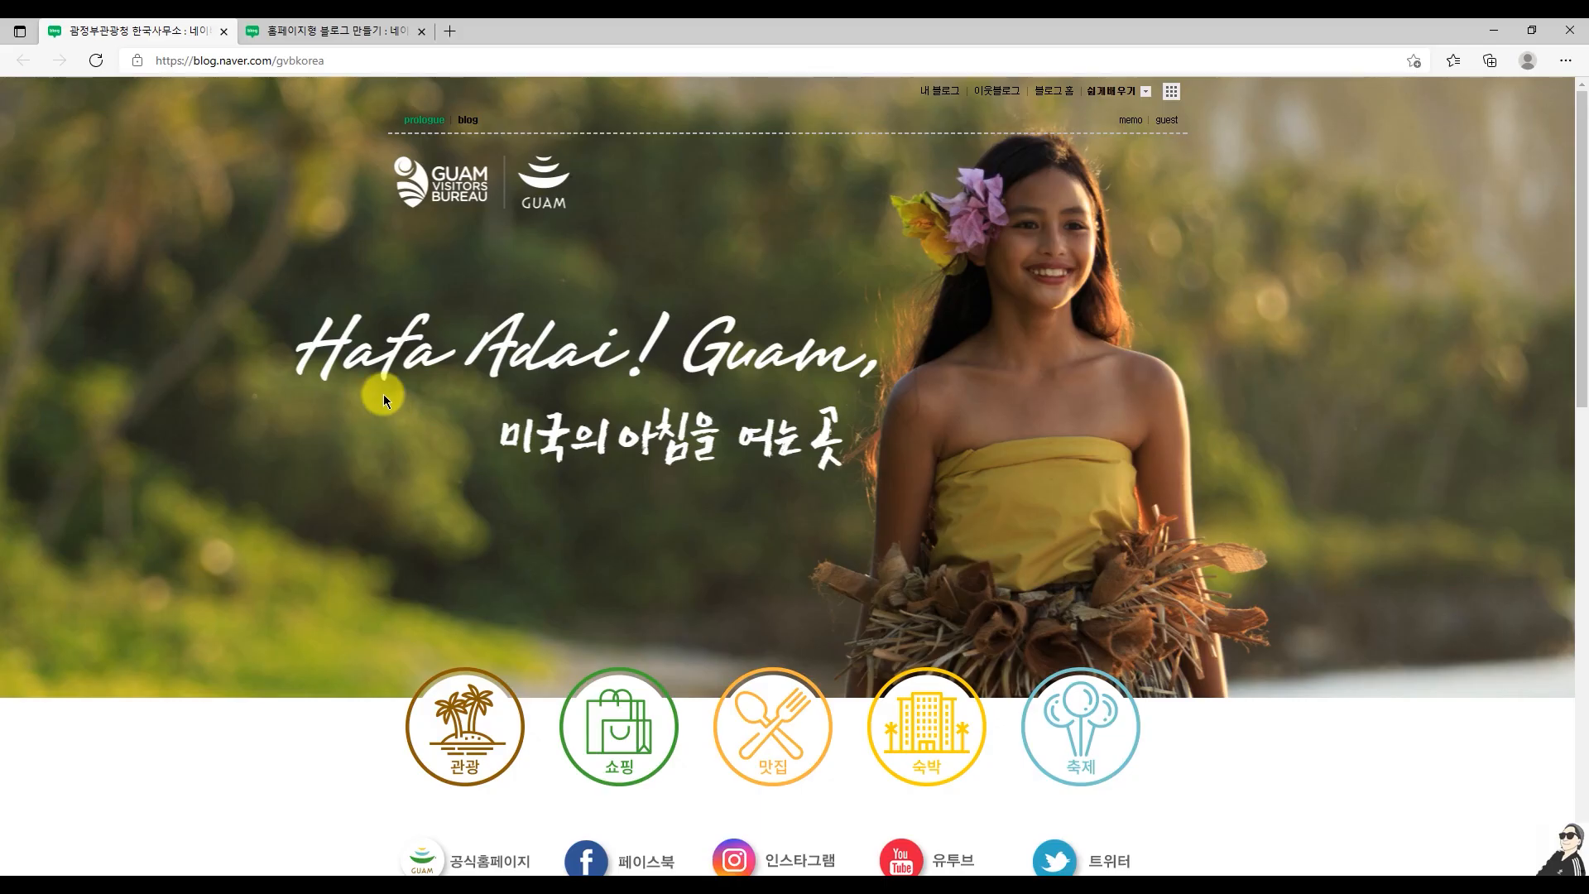
pyautogui.scroll(-10, 486, 606)
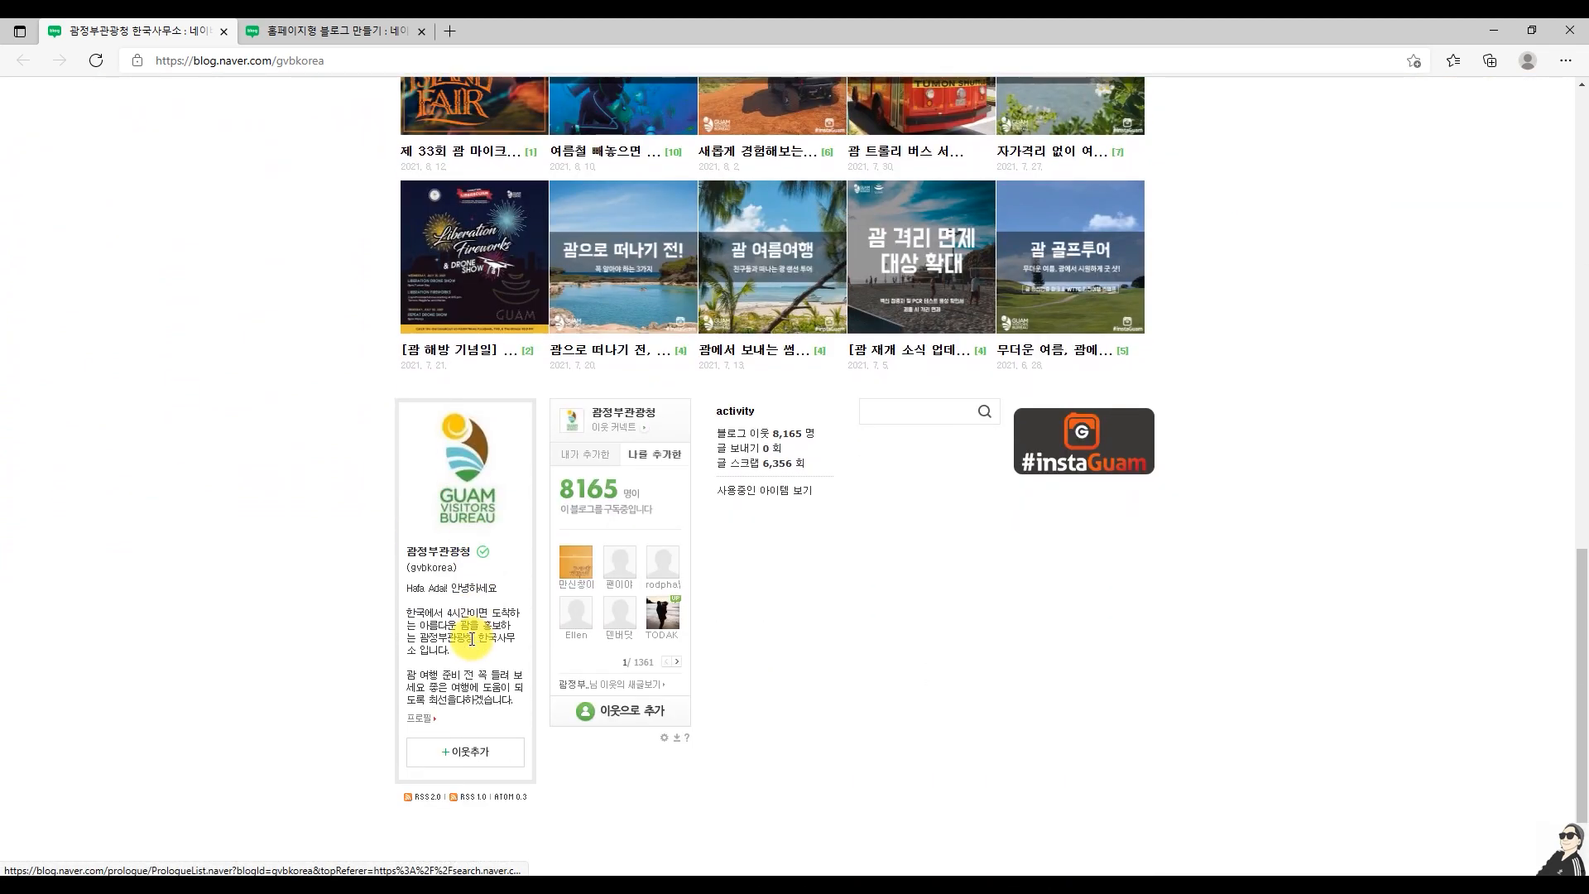
pyautogui.scroll(9, 460, 665)
pyautogui.scroll(3, 460, 665)
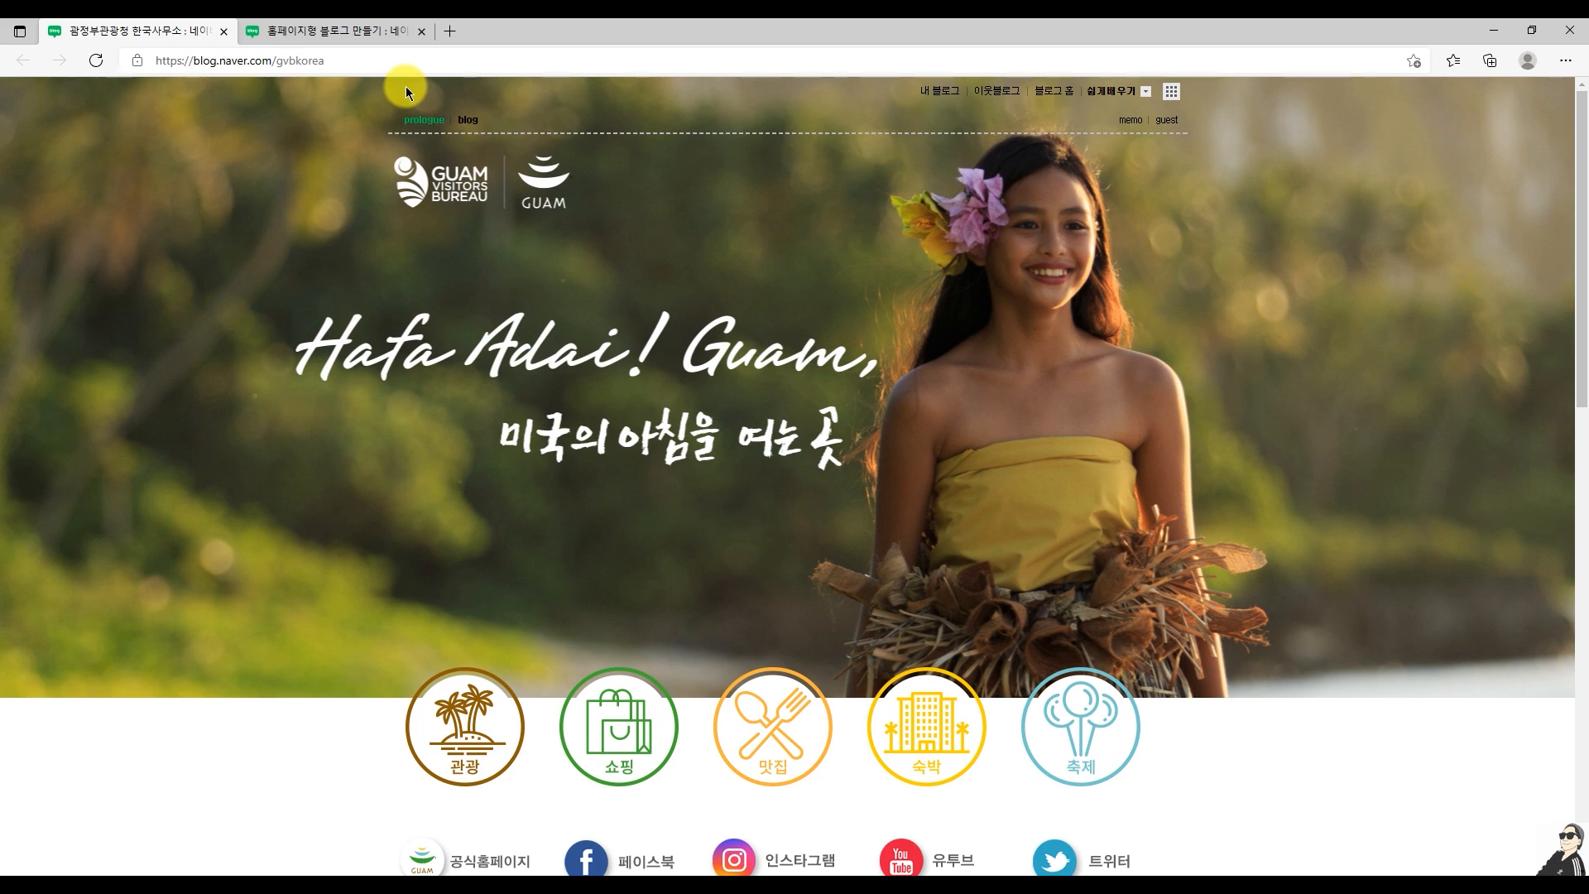
# In the own blog's top menu settings (상단메뉴 설정), use 프롤로그 as the representative menu and save the settings
pyautogui.hotkey('ctrl', 'Tab')
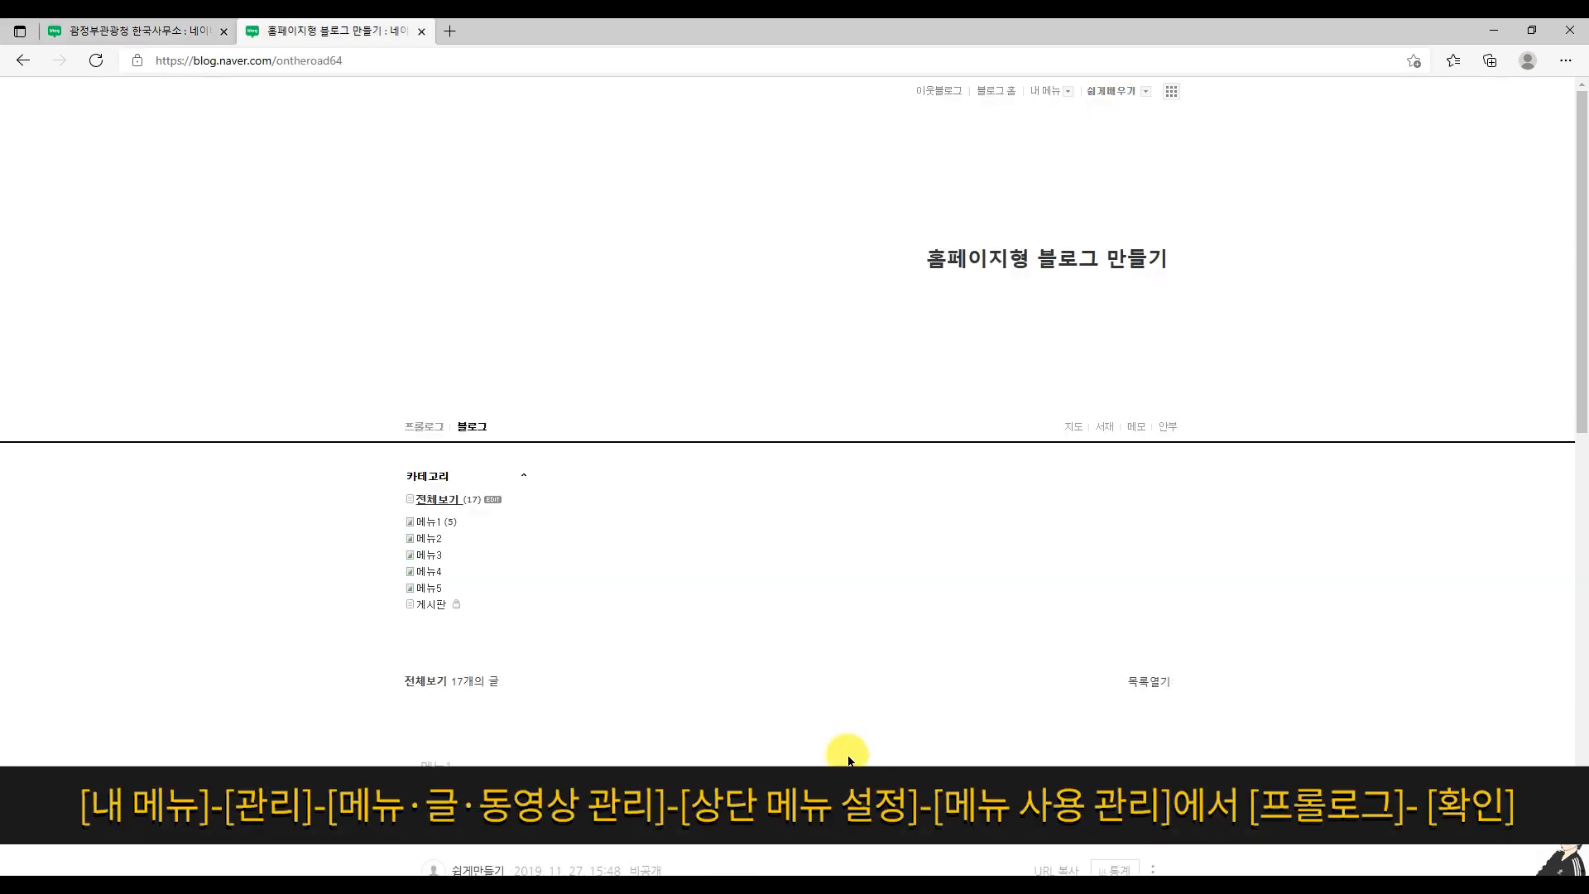
pyautogui.click(1040, 94)
pyautogui.click(1038, 149)
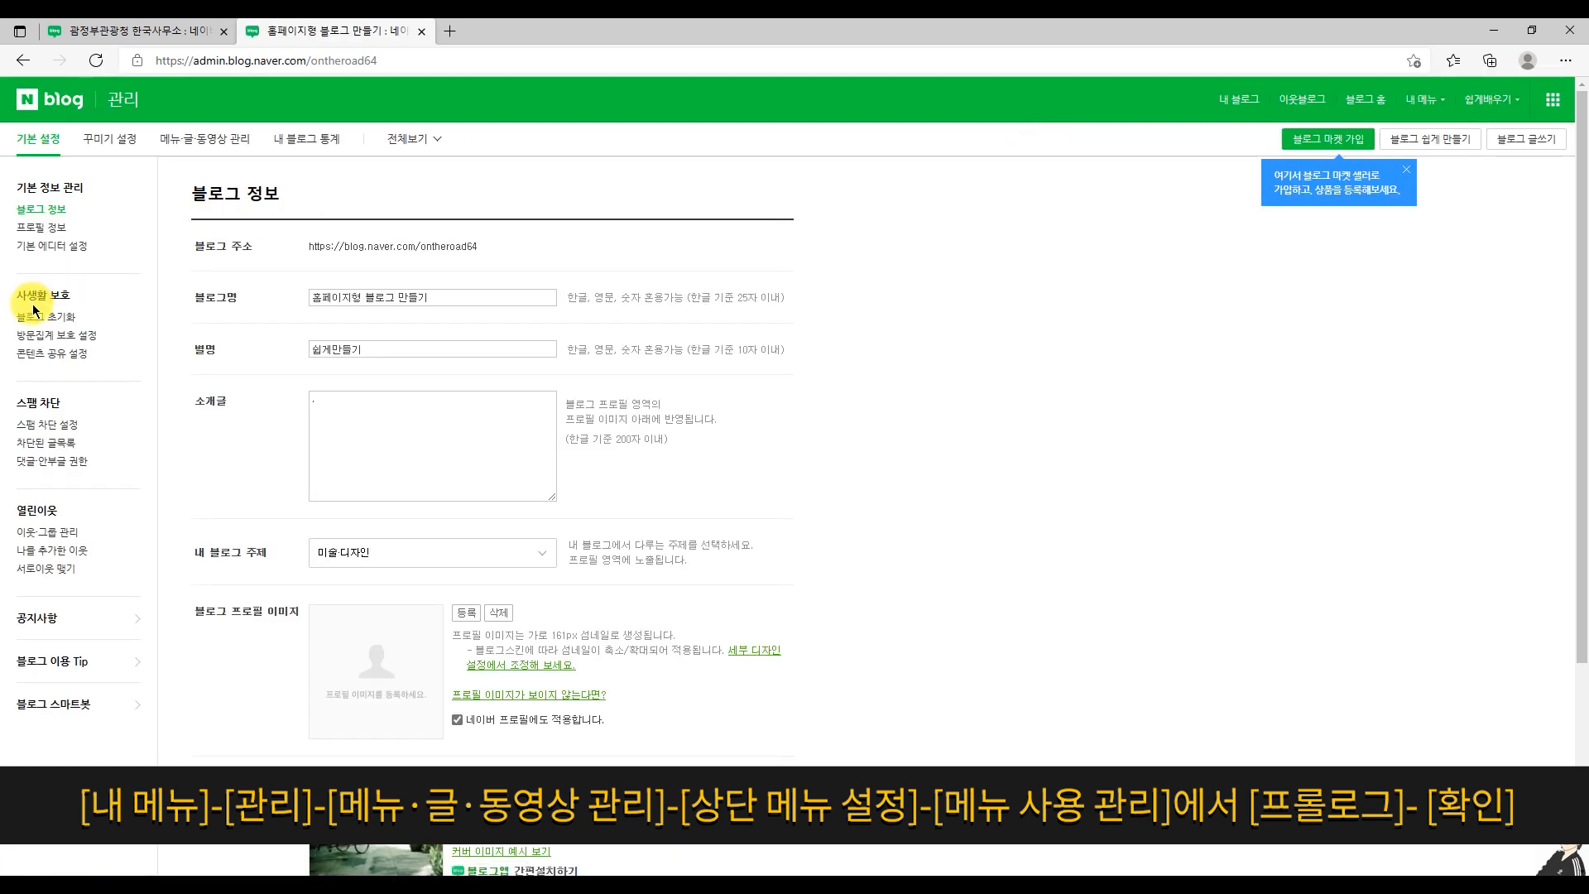
pyautogui.click(206, 136)
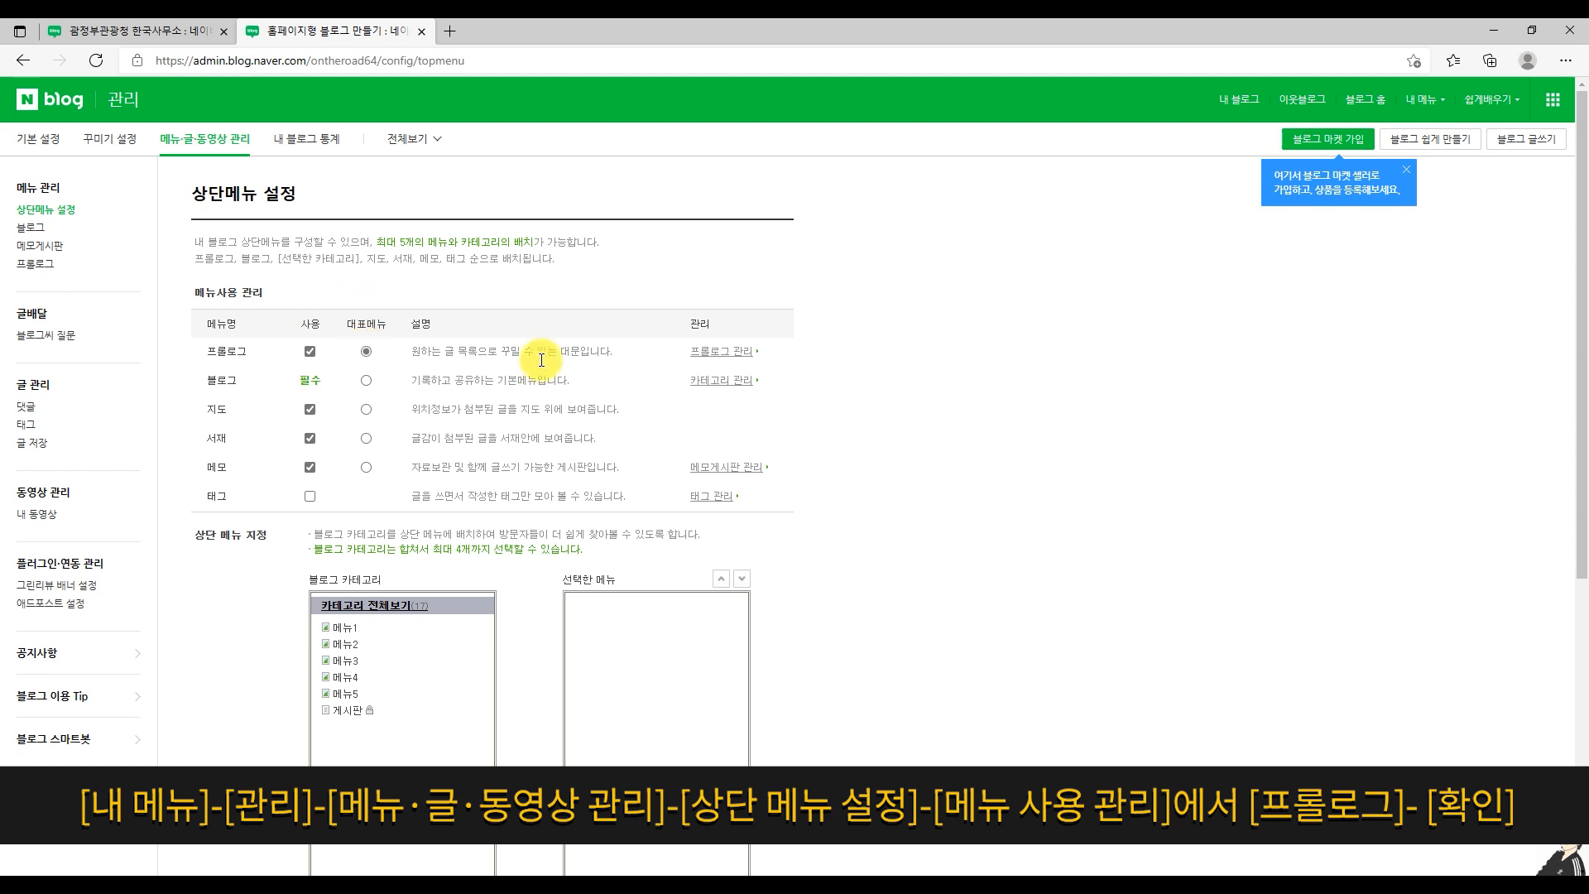
pyautogui.scroll(-5, 880, 743)
pyautogui.click(445, 631)
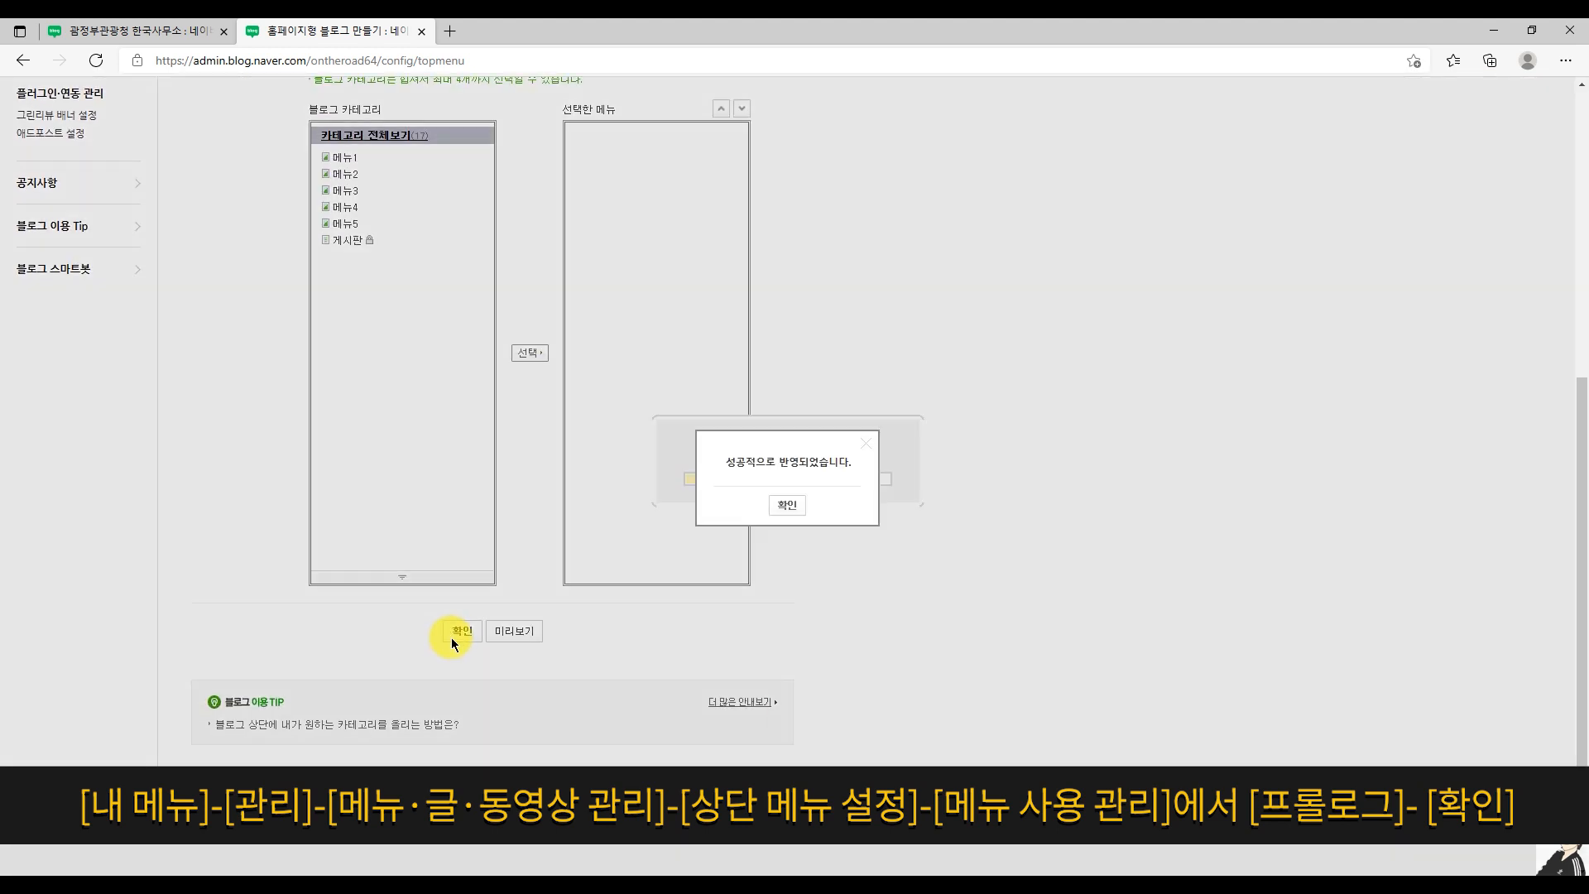
pyautogui.click(789, 506)
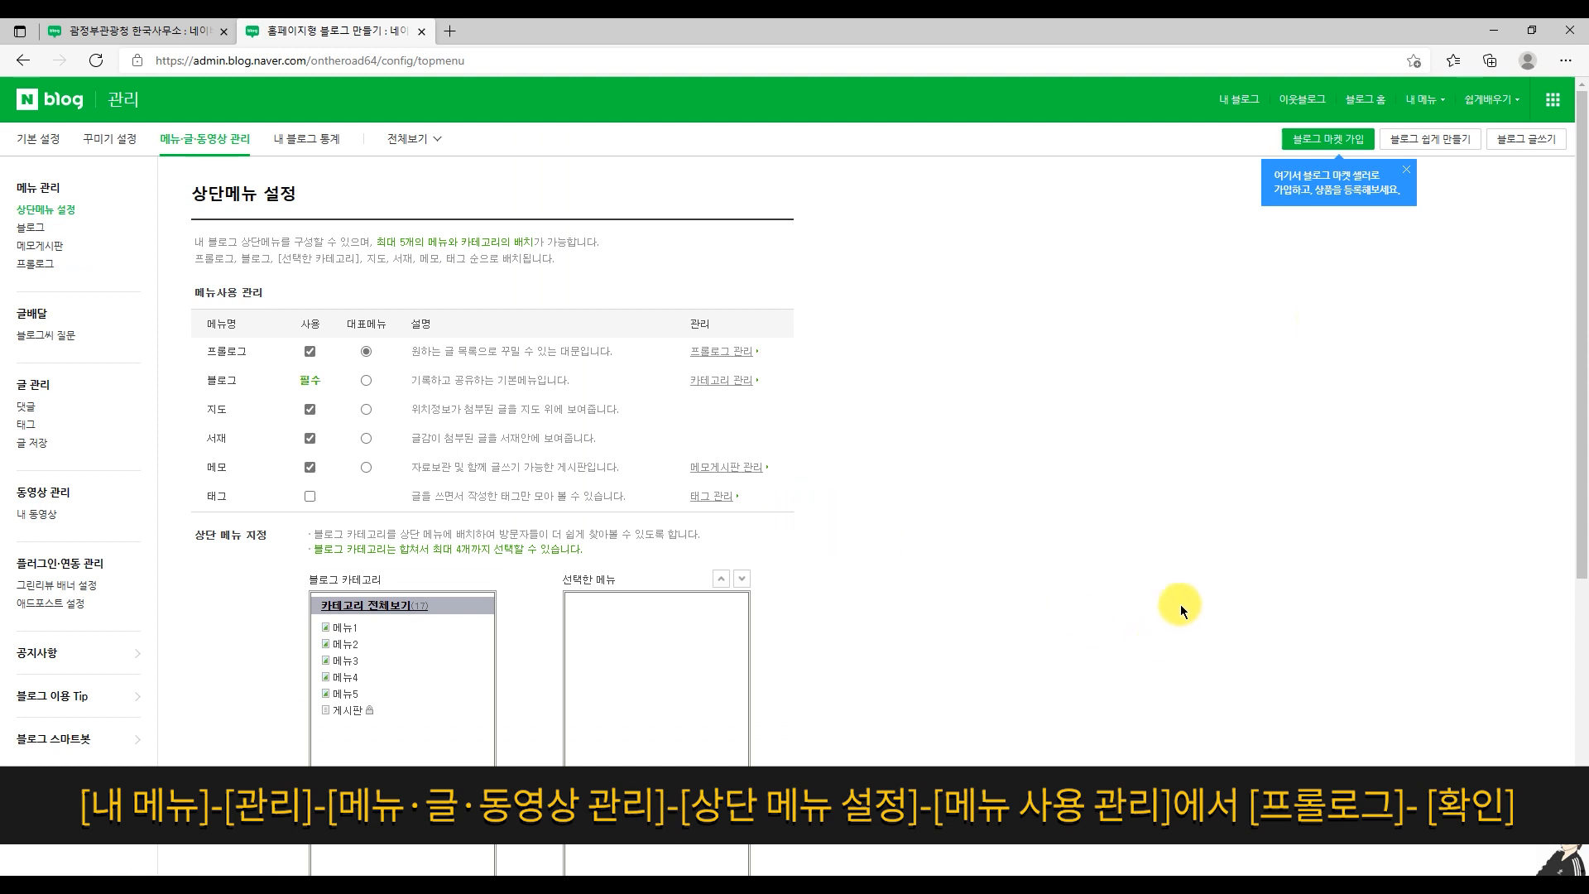
# Open the own blog's front page and examine the prologue's post list, menu links and widgets
pyautogui.click(1241, 103)
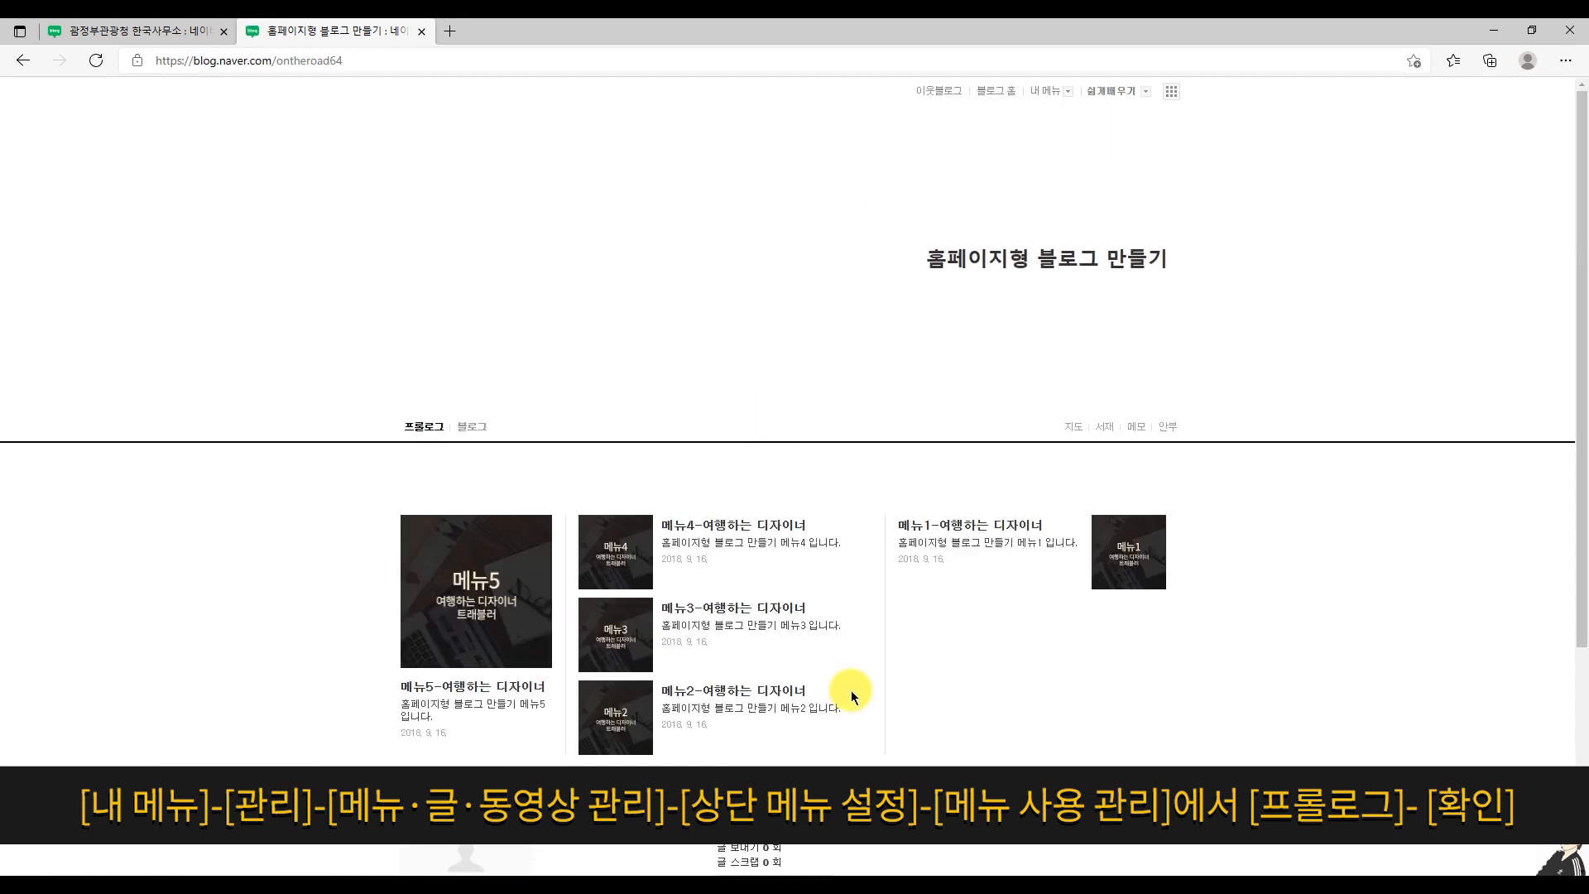
pyautogui.scroll(-3, 957, 727)
pyautogui.scroll(3, 957, 727)
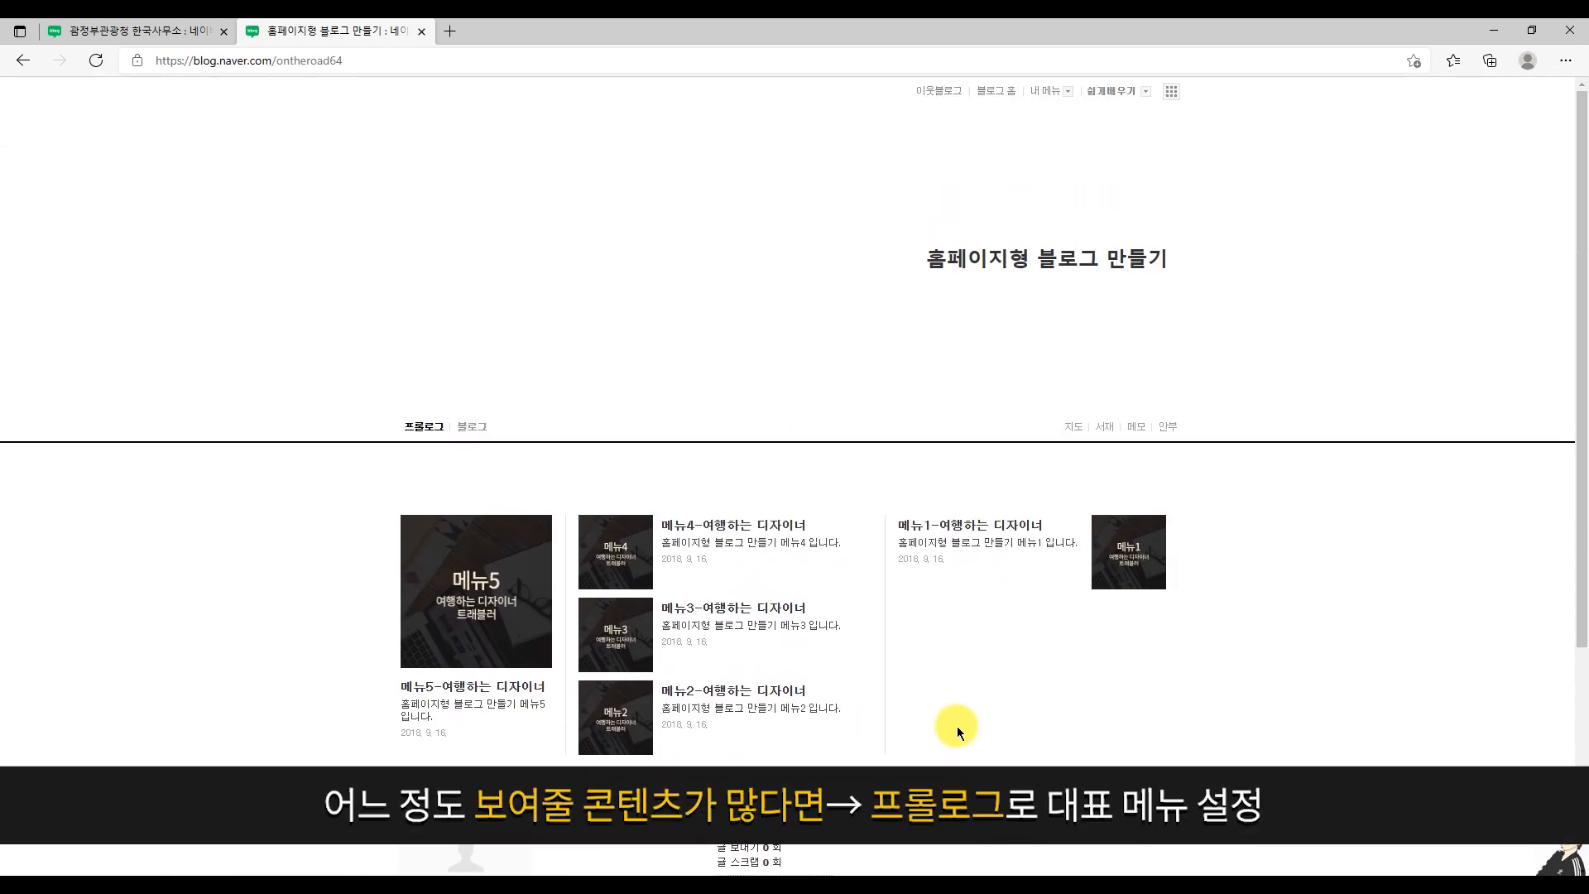
pyautogui.scroll(-3, 957, 727)
pyautogui.scroll(2, 956, 727)
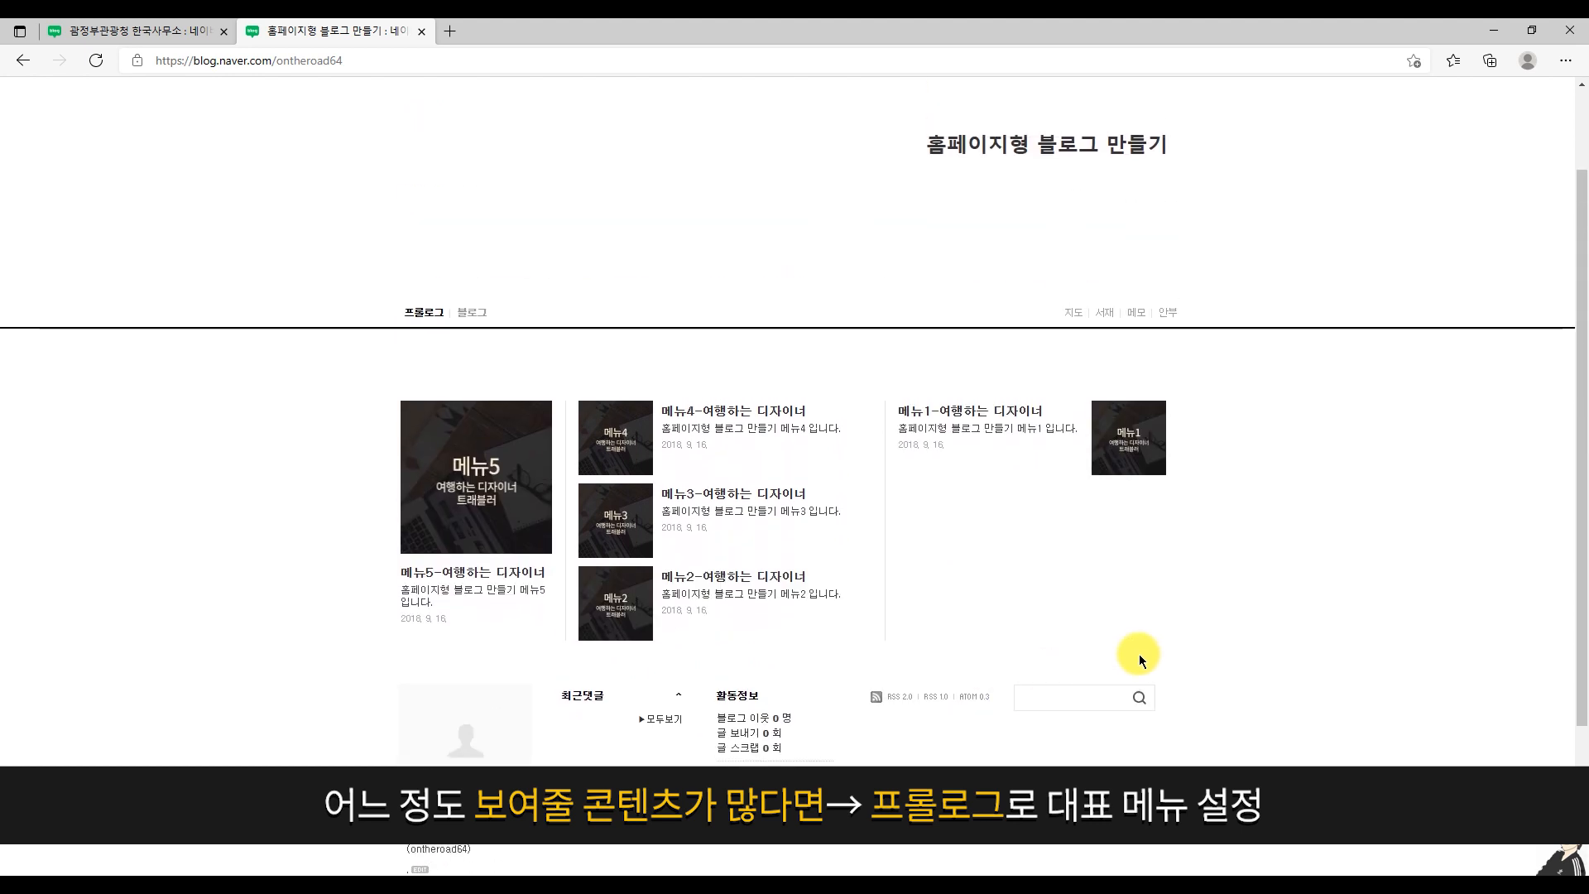
pyautogui.moveTo(1139, 654); pyautogui.dragTo(951, 553)
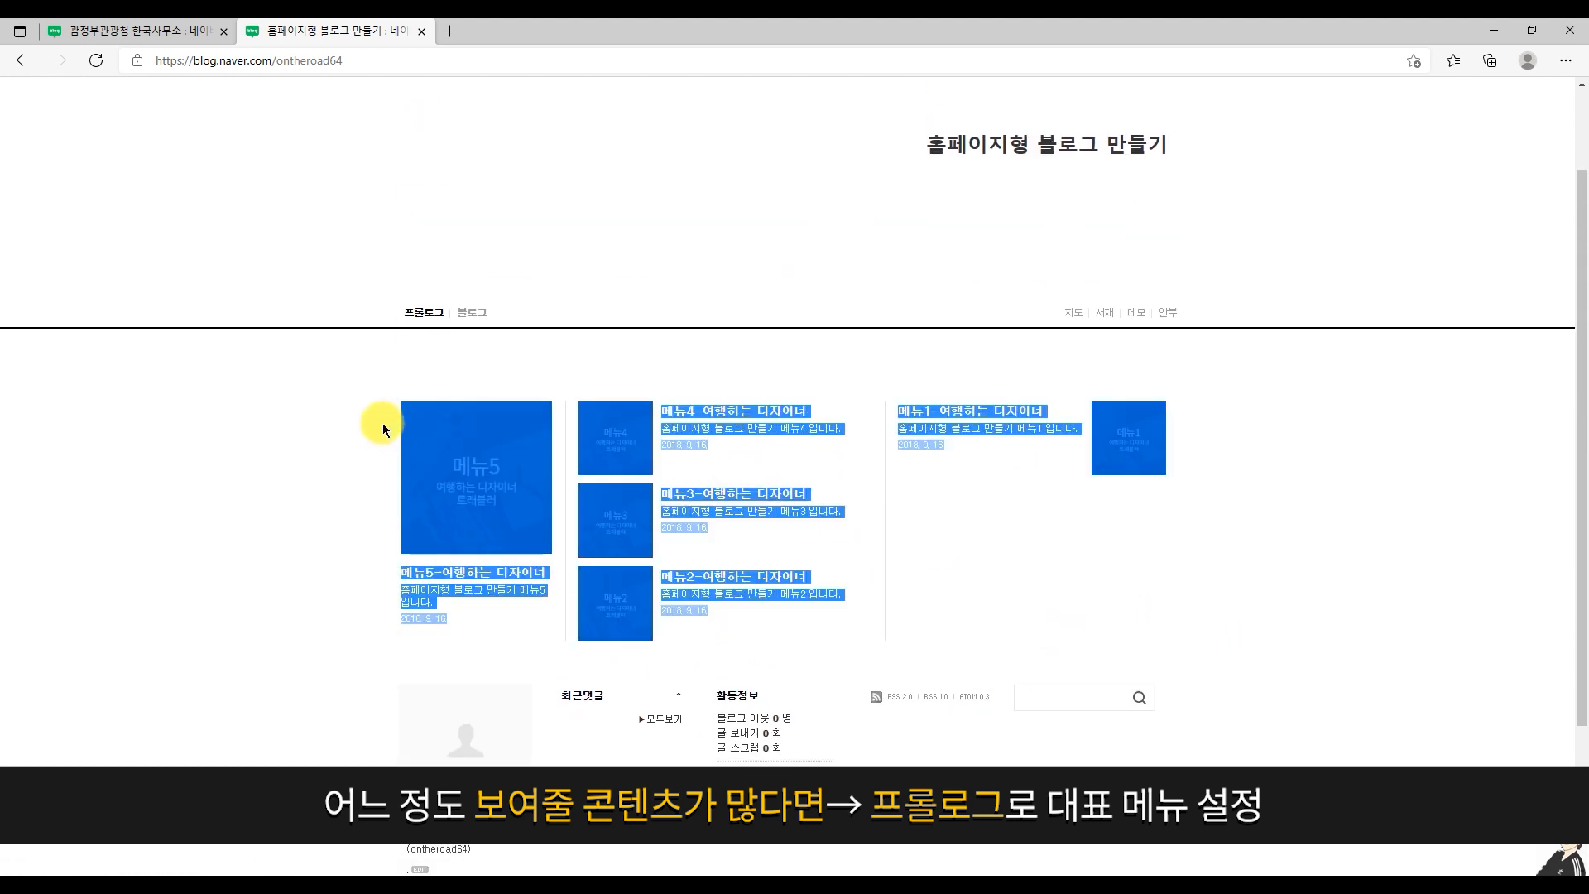
pyautogui.click(260, 435)
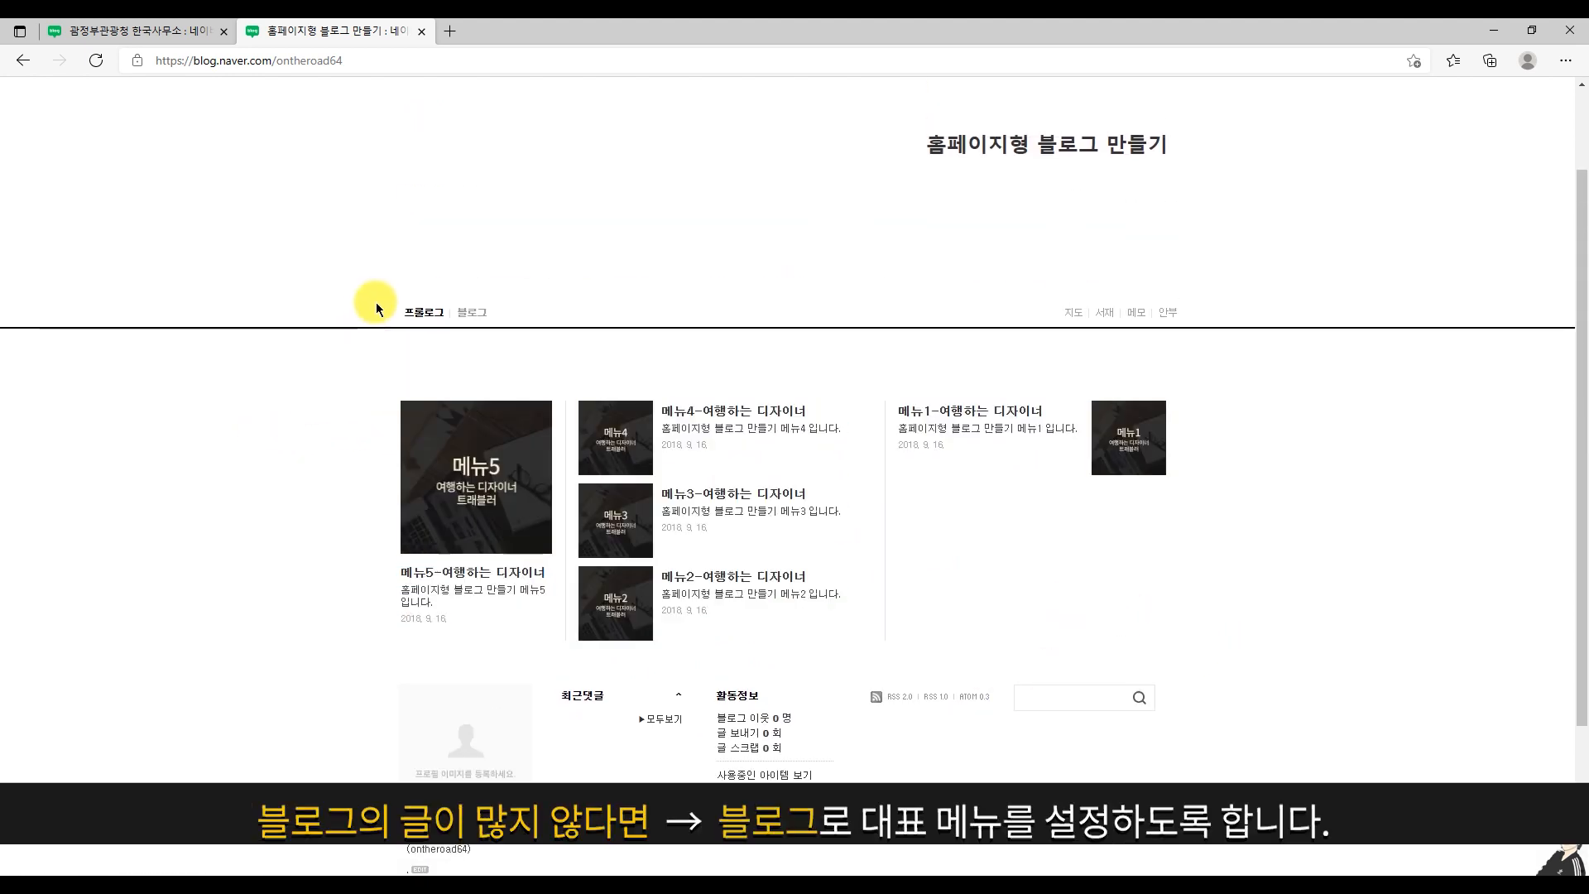
pyautogui.moveTo(380, 308); pyautogui.dragTo(449, 317)
pyautogui.click(291, 395)
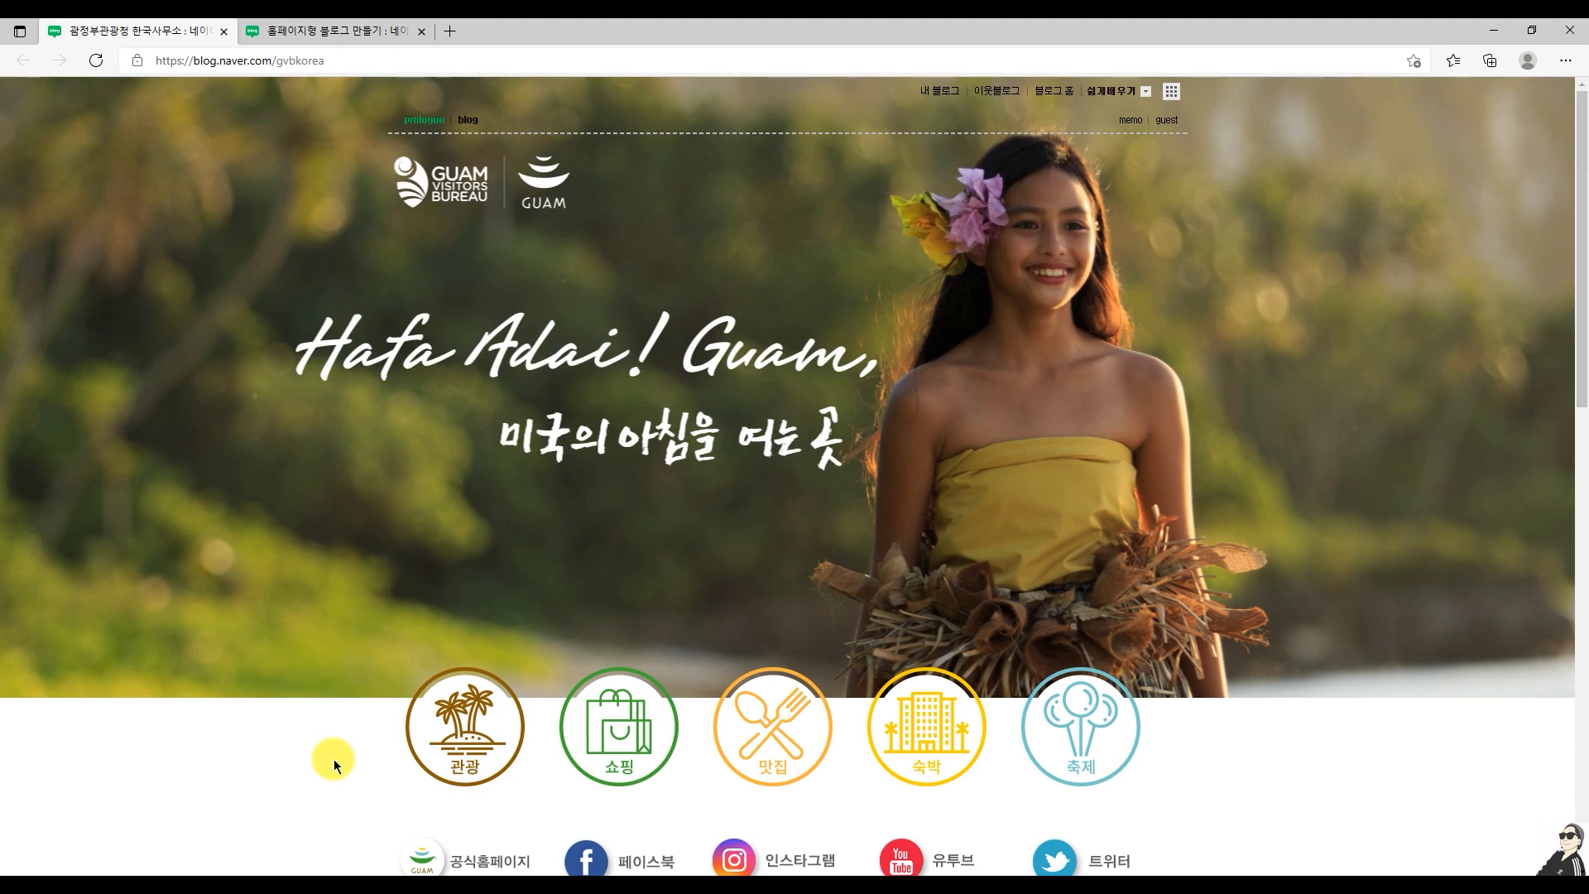
# Examine the Guam Visitors Bureau blog's icon links, post grid and the order of the widgets beneath the posts
pyautogui.scroll(-3, 334, 758)
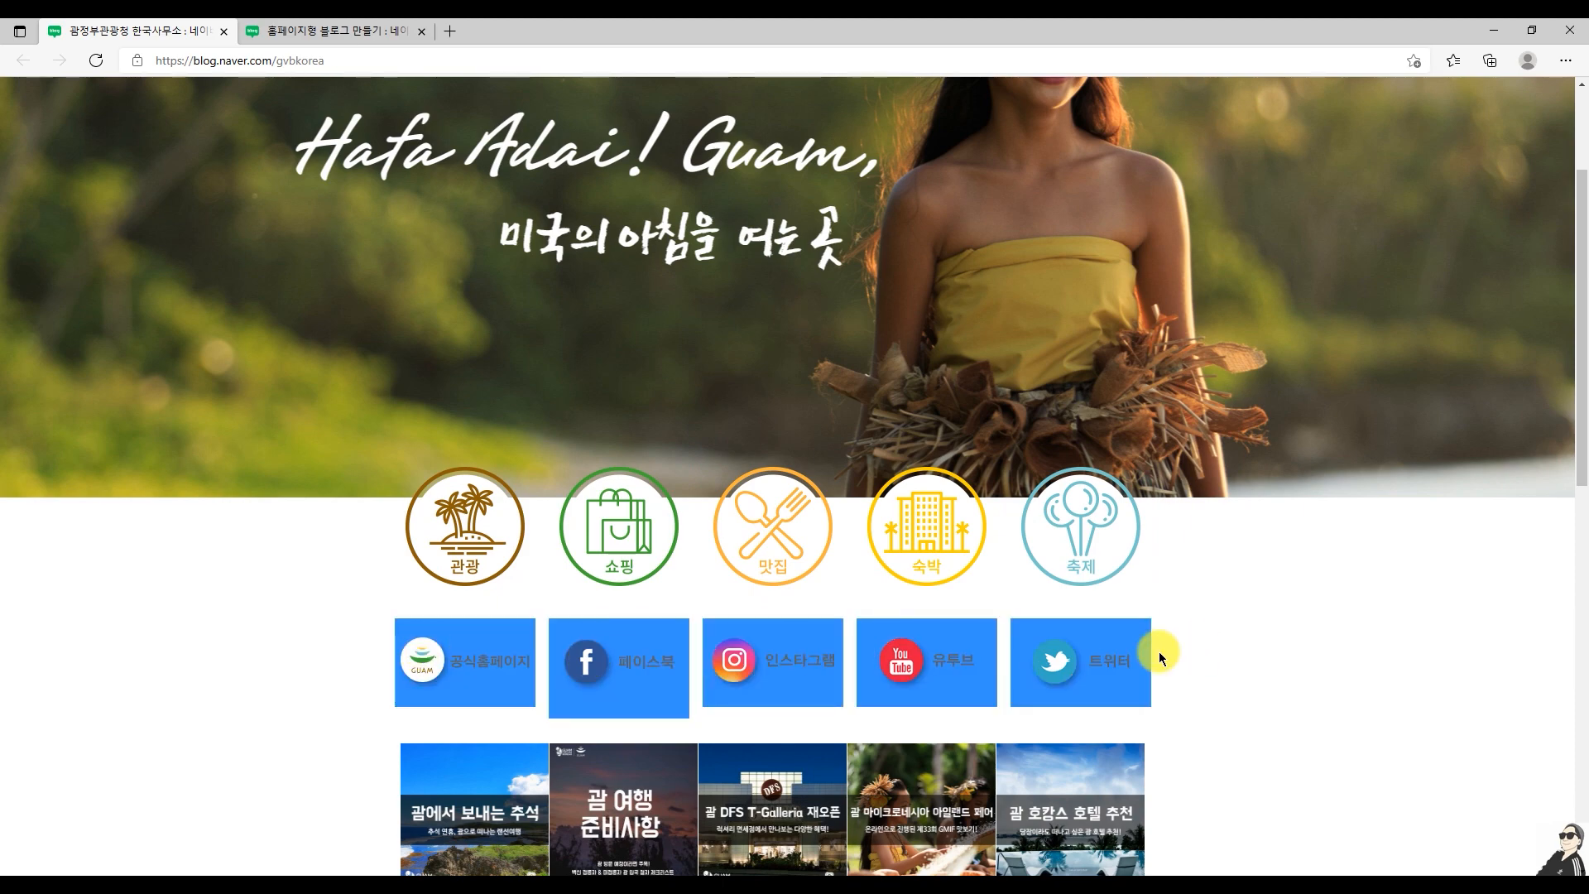
pyautogui.scroll(-10, 1192, 648)
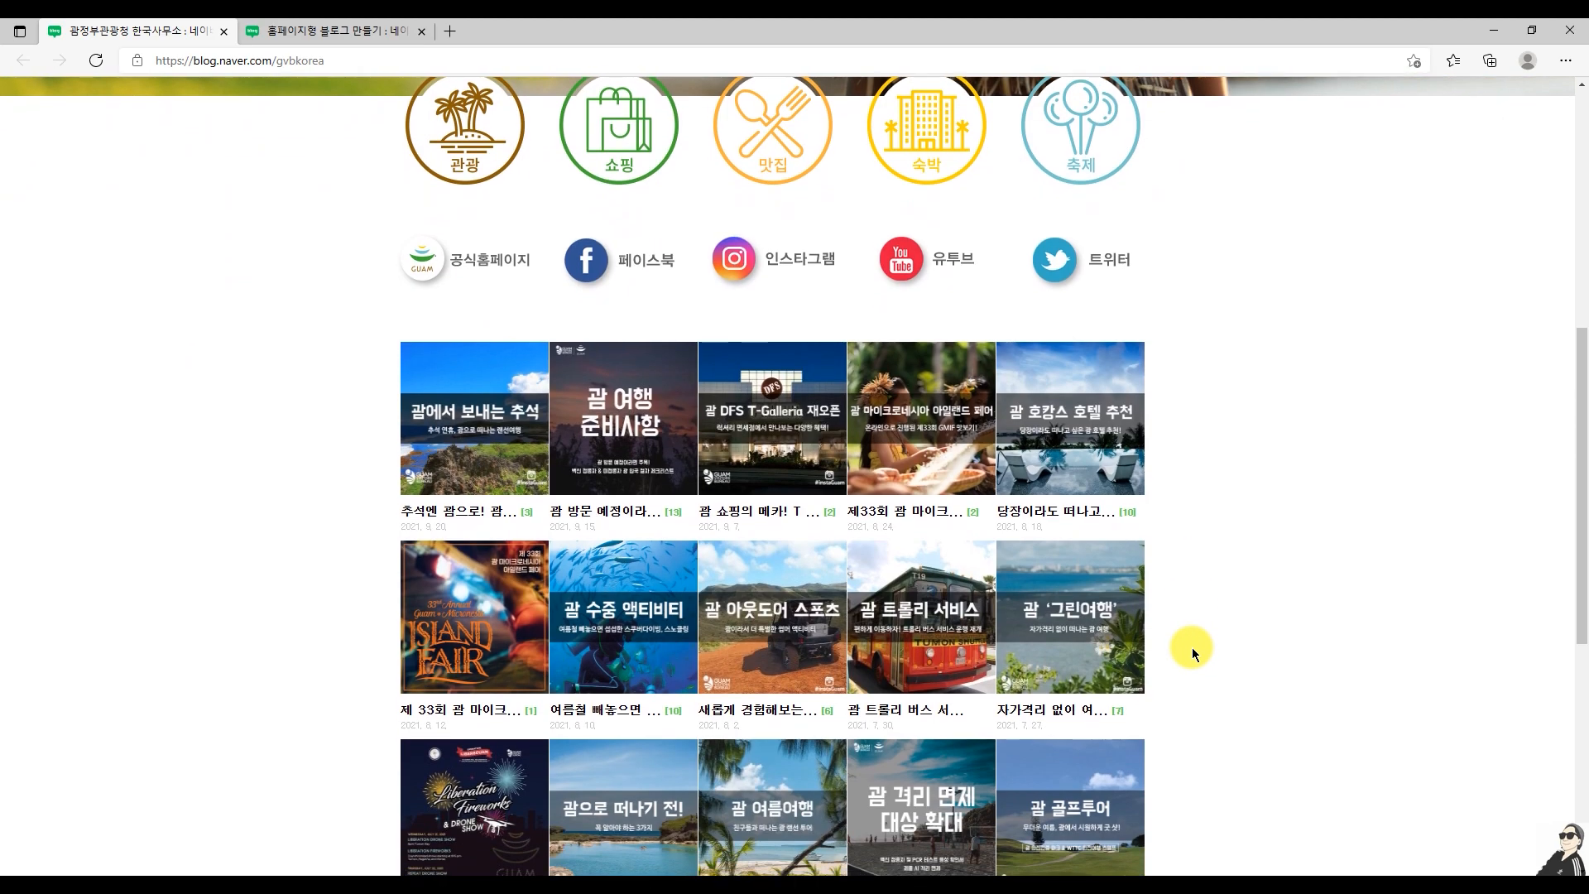
pyautogui.scroll(-2, 1192, 647)
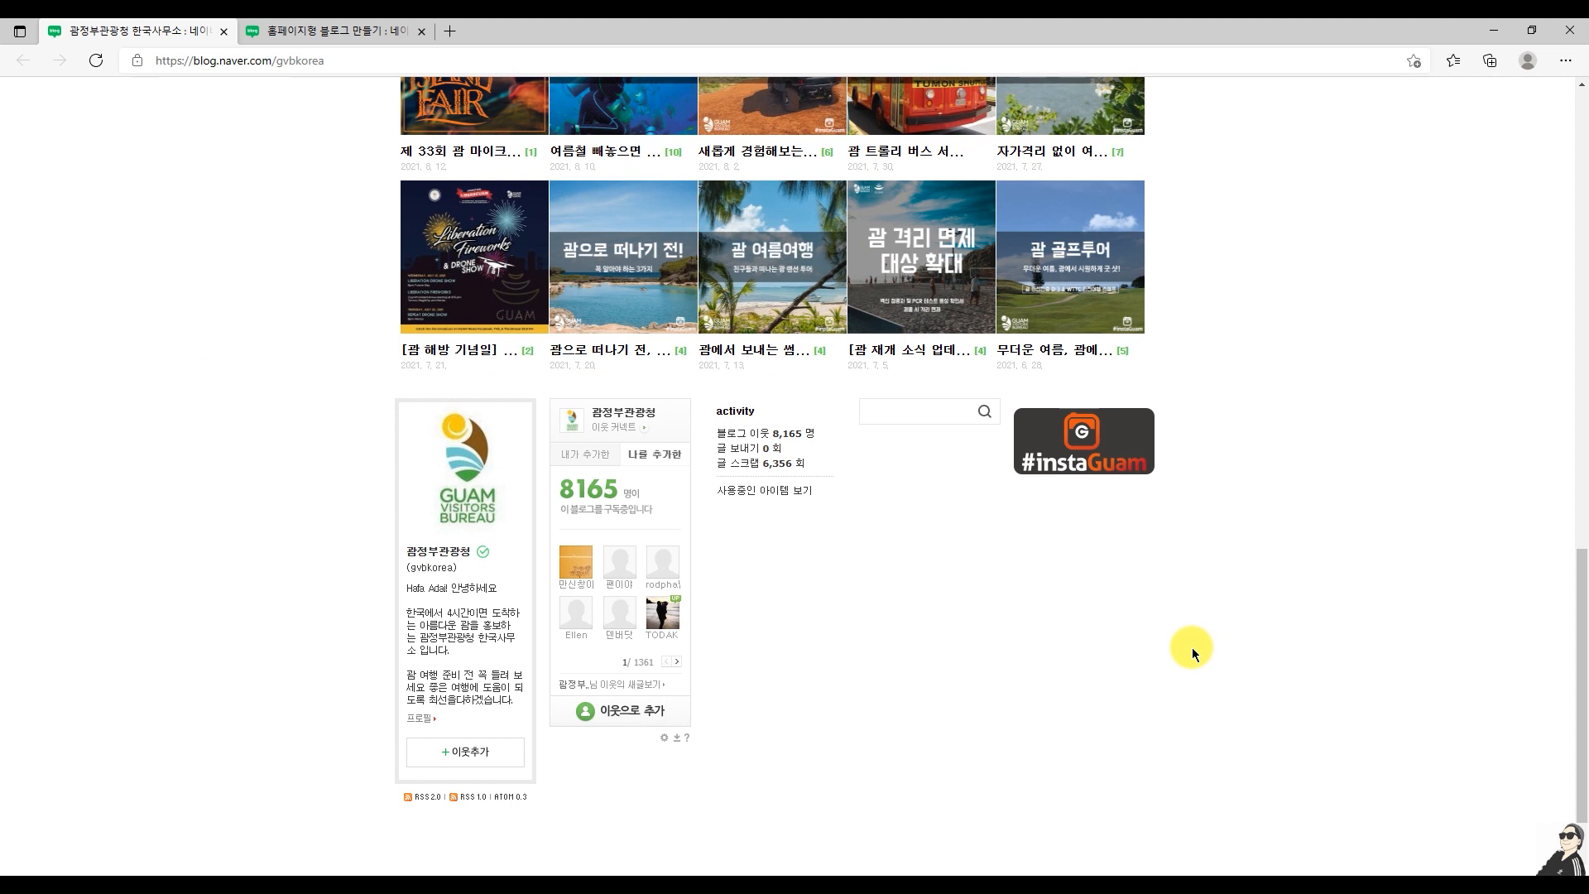
pyautogui.moveTo(364, 385)
pyautogui.mouseDown()
pyautogui.moveTo(400, 415)
pyautogui.moveTo(420, 389)
pyautogui.mouseUp()
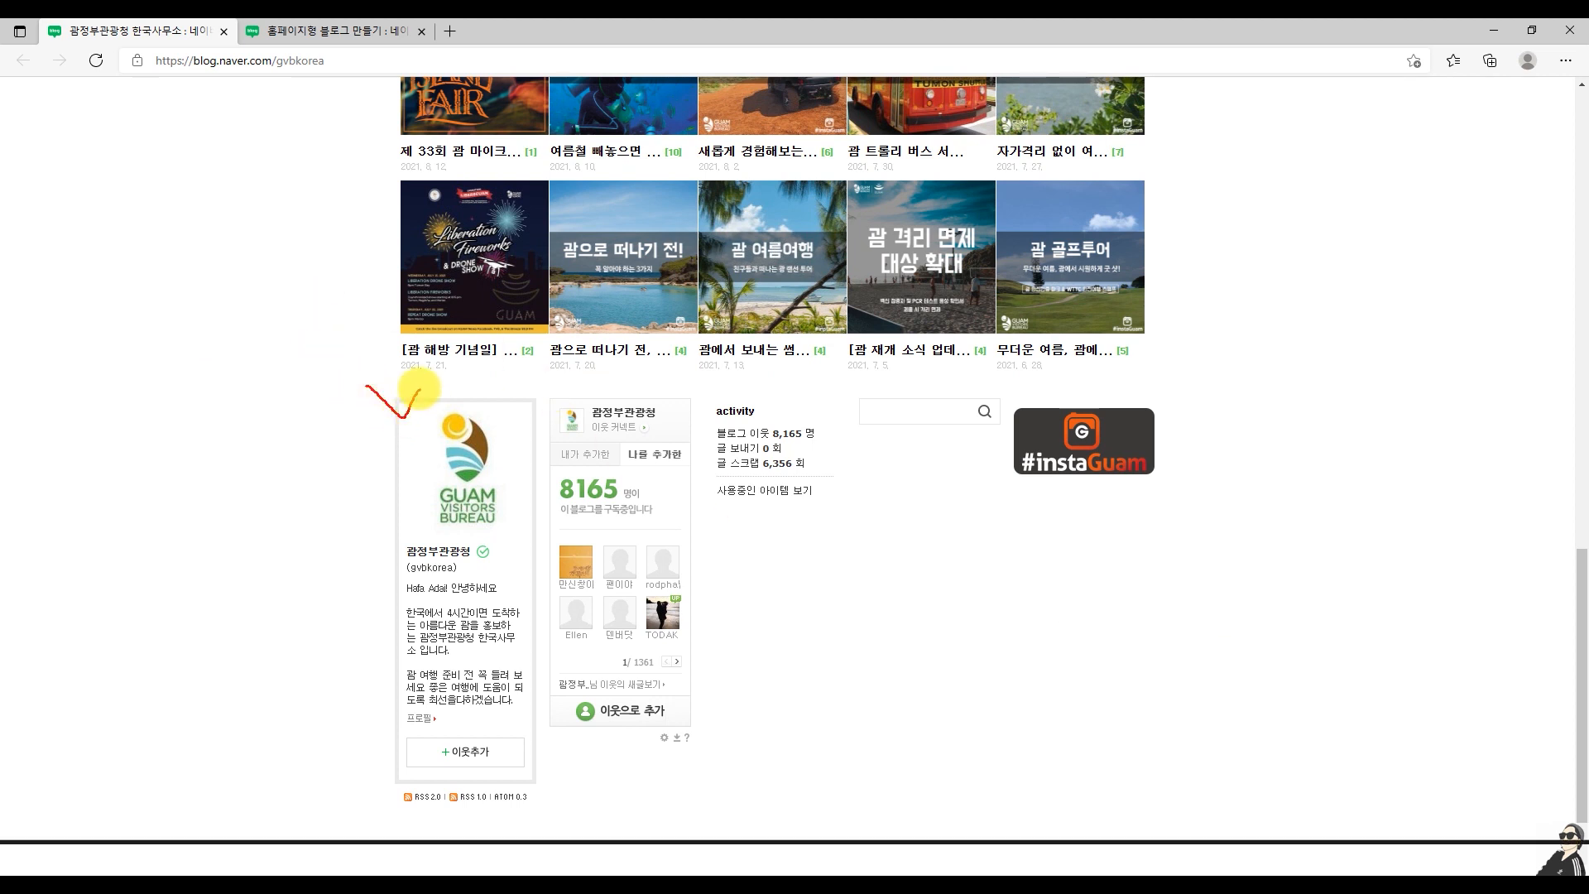
pyautogui.moveTo(551, 388)
pyautogui.mouseDown()
pyautogui.moveTo(569, 415)
pyautogui.moveTo(610, 389)
pyautogui.moveTo(716, 409)
pyautogui.moveTo(755, 388)
pyautogui.mouseUp()
pyautogui.moveTo(853, 391)
pyautogui.mouseDown()
pyautogui.moveTo(869, 409)
pyautogui.moveTo(903, 398)
pyautogui.mouseUp()
pyautogui.moveTo(1019, 391); pyautogui.dragTo(1076, 385)
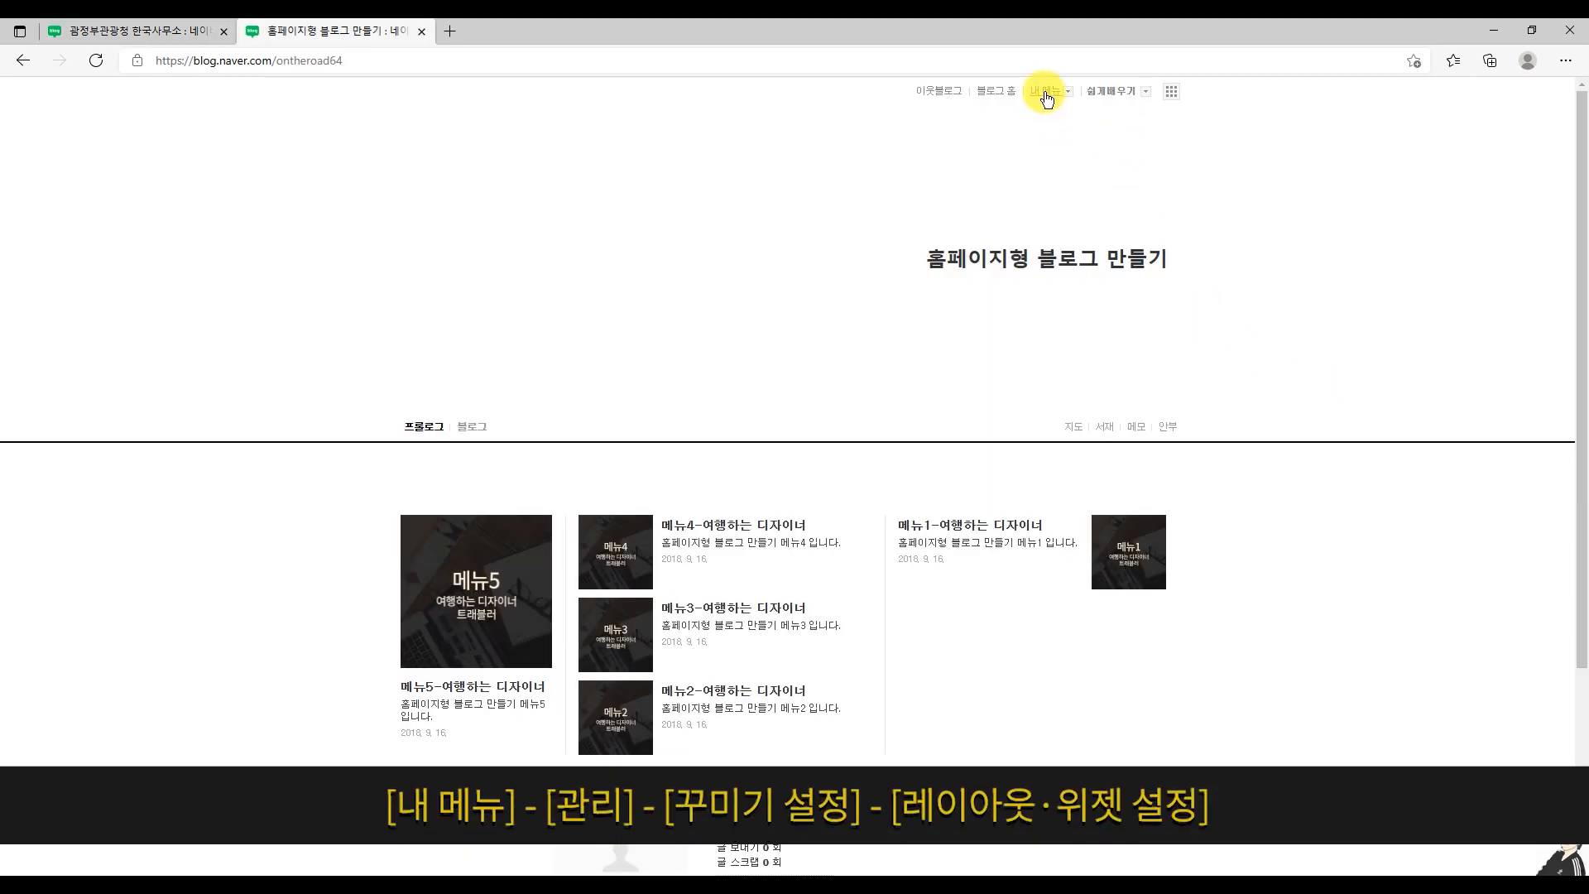
# Open the own blog's layout and widget settings (레이아웃·위젯 설정) and check the horizontal layout among the layout options
pyautogui.click(1047, 93)
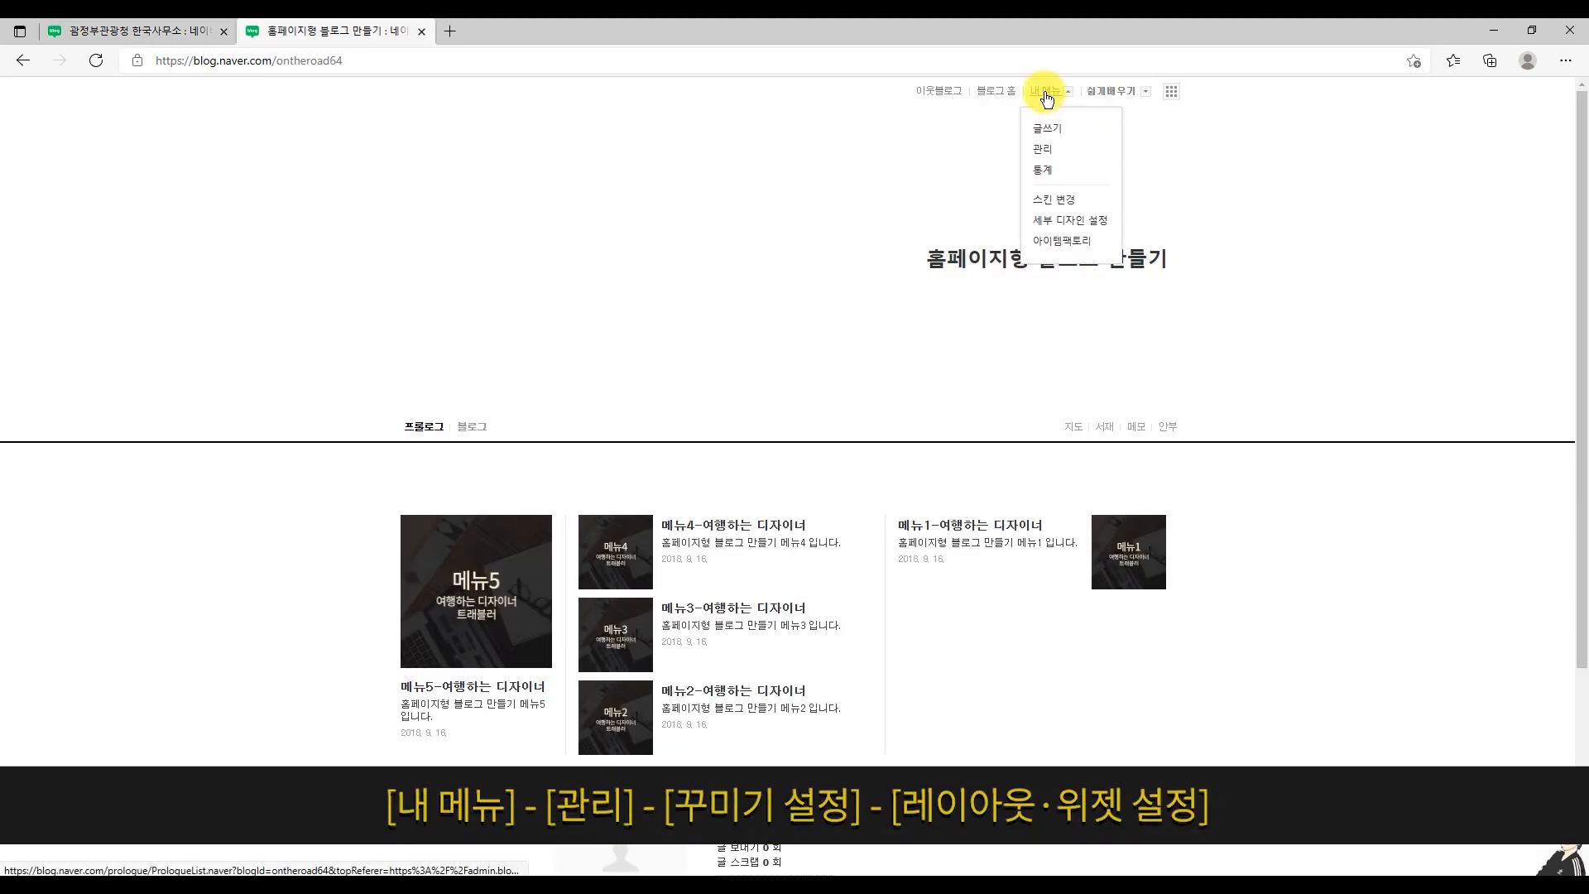
pyautogui.click(1046, 155)
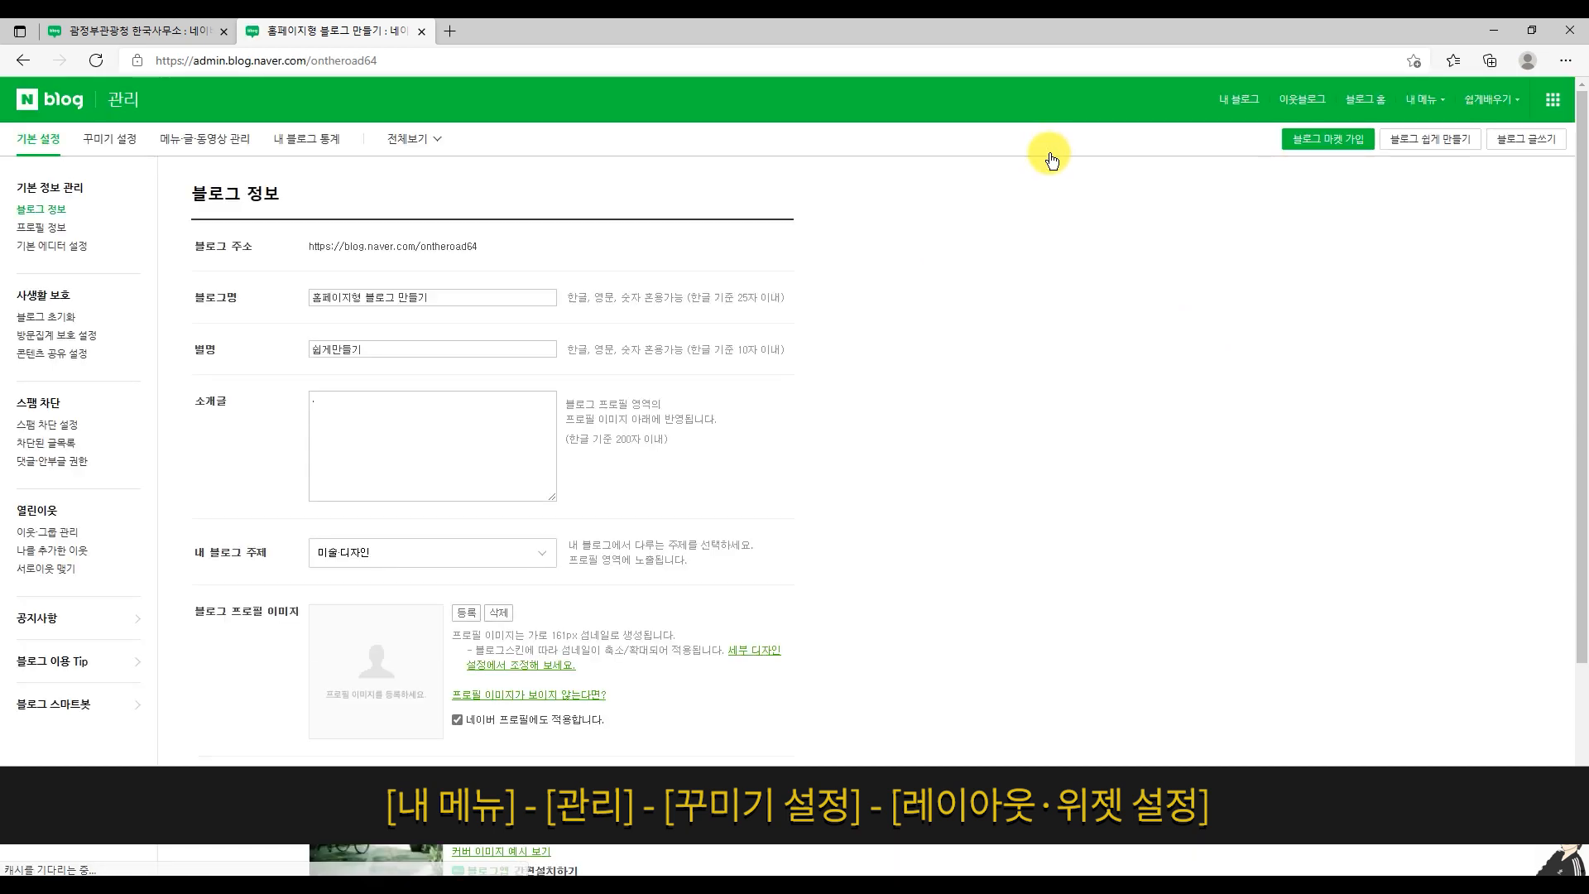
pyautogui.click(127, 148)
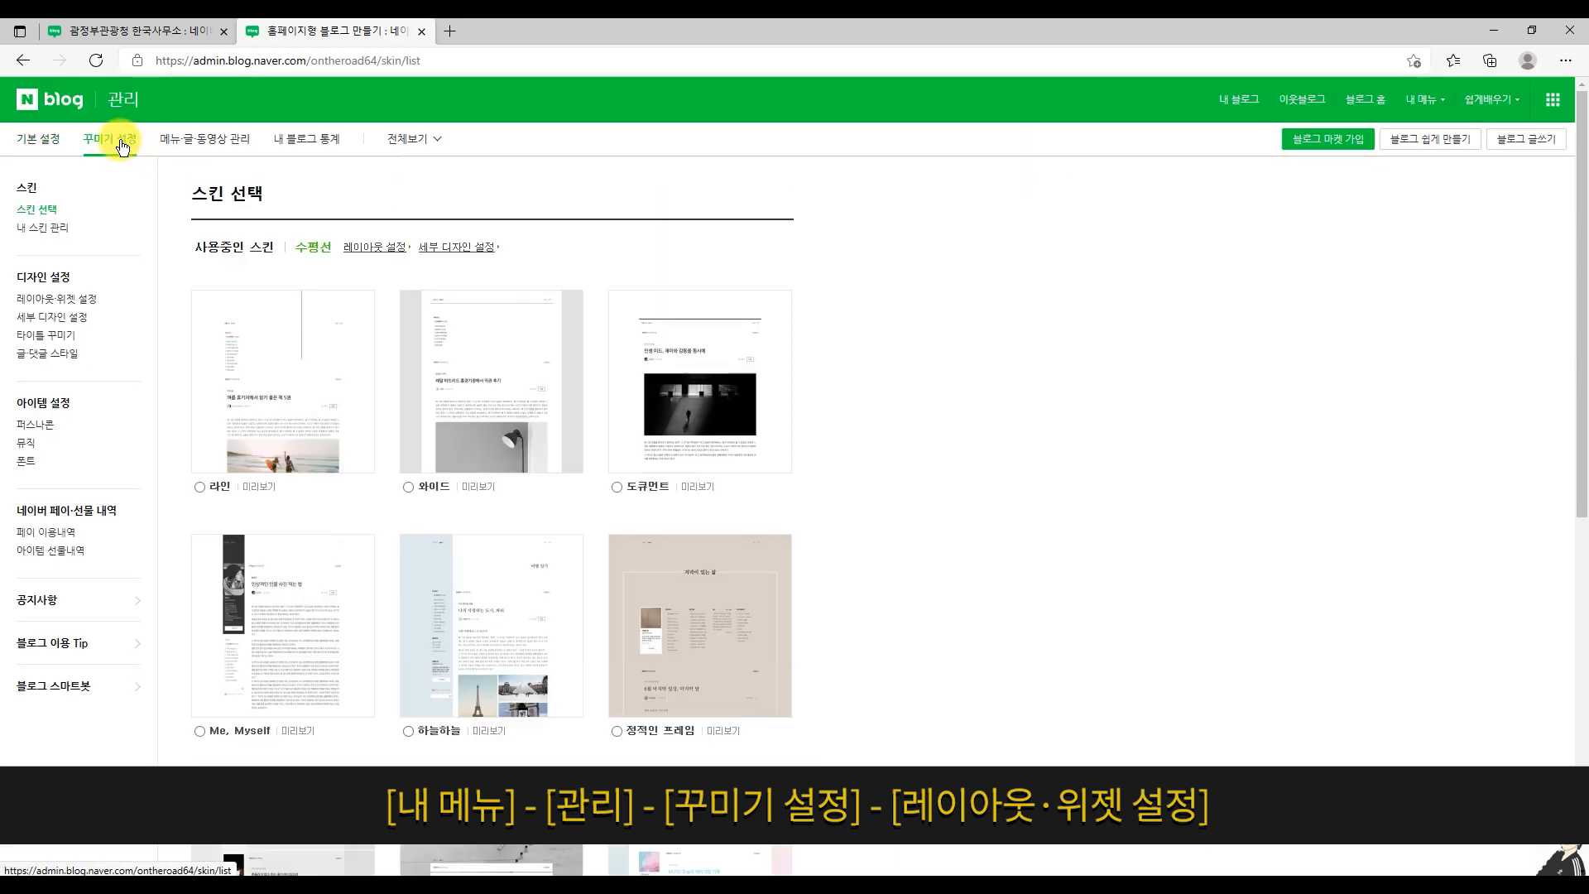
pyautogui.click(67, 301)
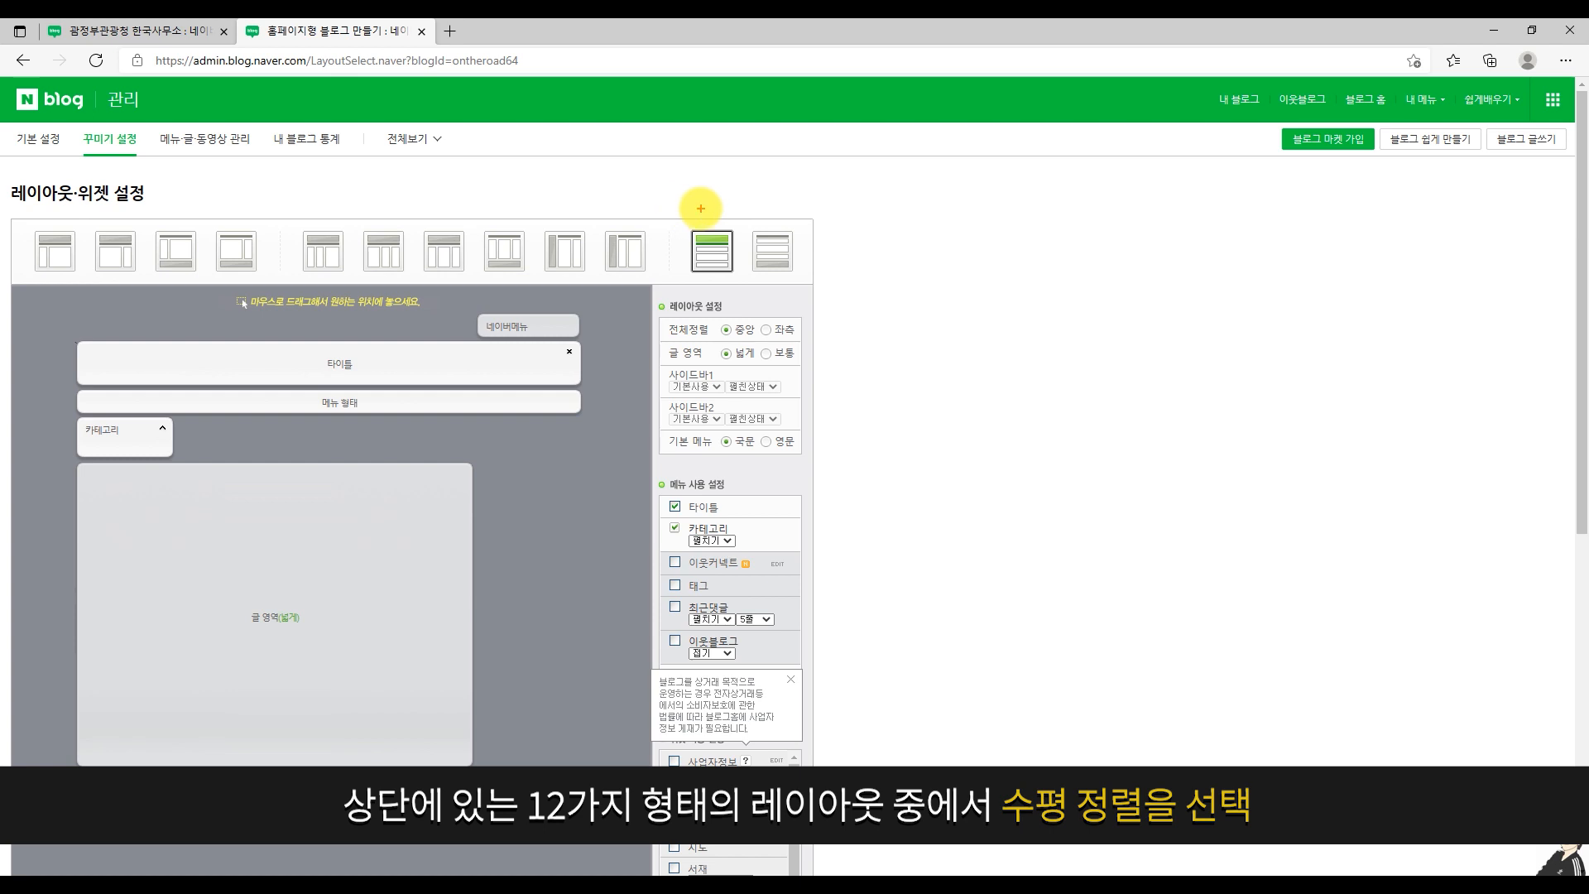
pyautogui.moveTo(680, 220)
pyautogui.mouseDown()
pyautogui.moveTo(700, 293)
pyautogui.moveTo(743, 285)
pyautogui.moveTo(749, 224)
pyautogui.moveTo(670, 217)
pyautogui.moveTo(674, 191)
pyautogui.moveTo(727, 159)
pyautogui.mouseUp()
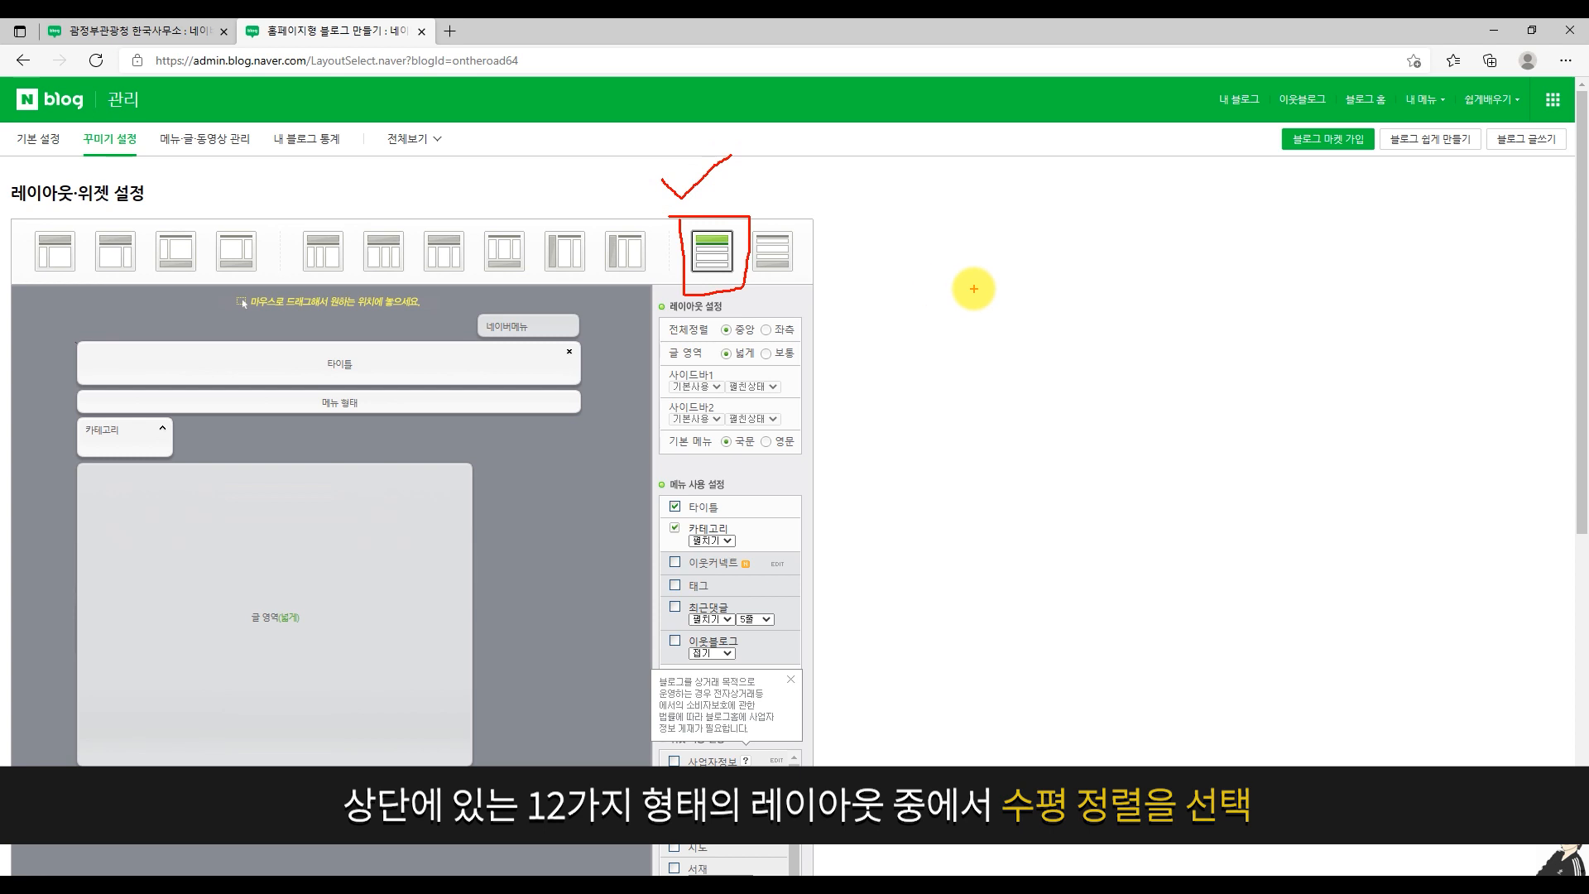
pyautogui.press('Escape')
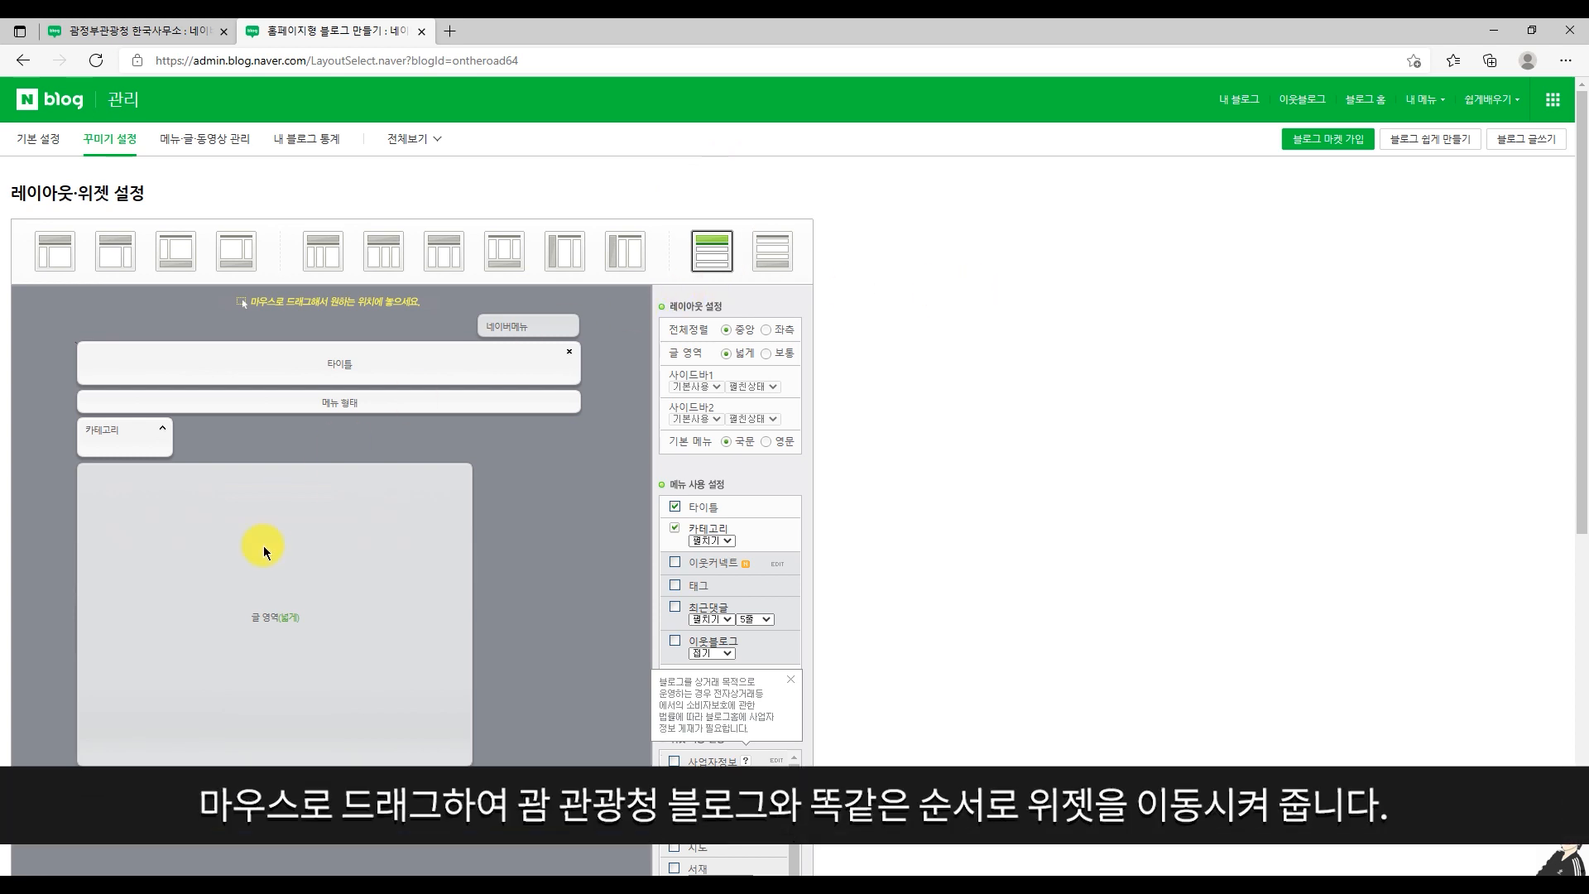
# Move the 프로필영역 widget to the first place below the post area and the 카테고리 widget directly after it
pyautogui.scroll(-2, 540, 598)
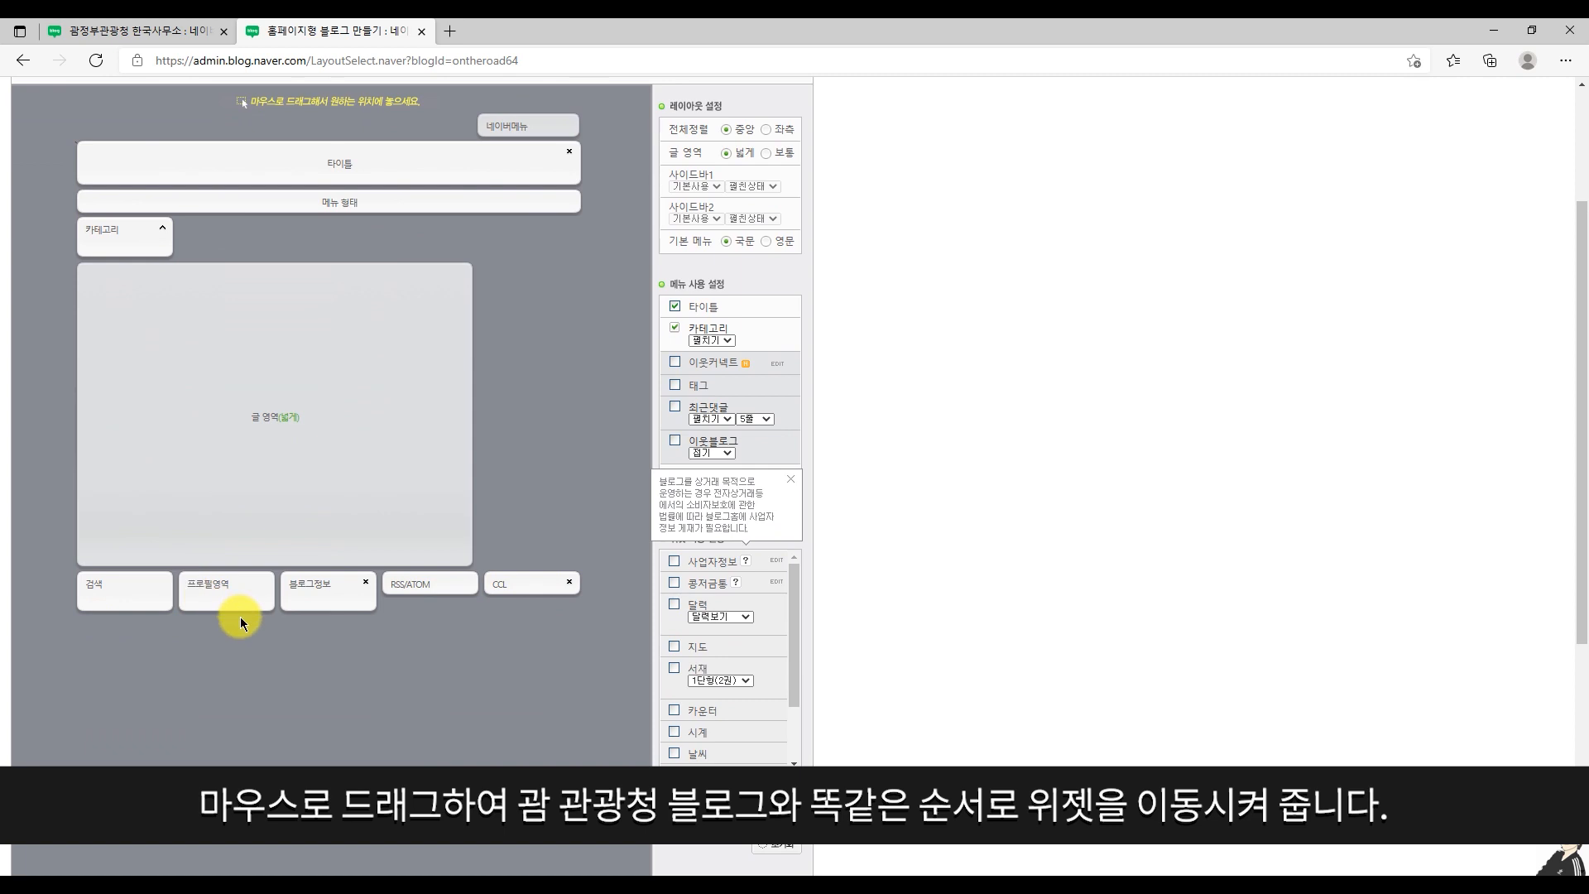
pyautogui.moveTo(226, 596); pyautogui.dragTo(99, 596)
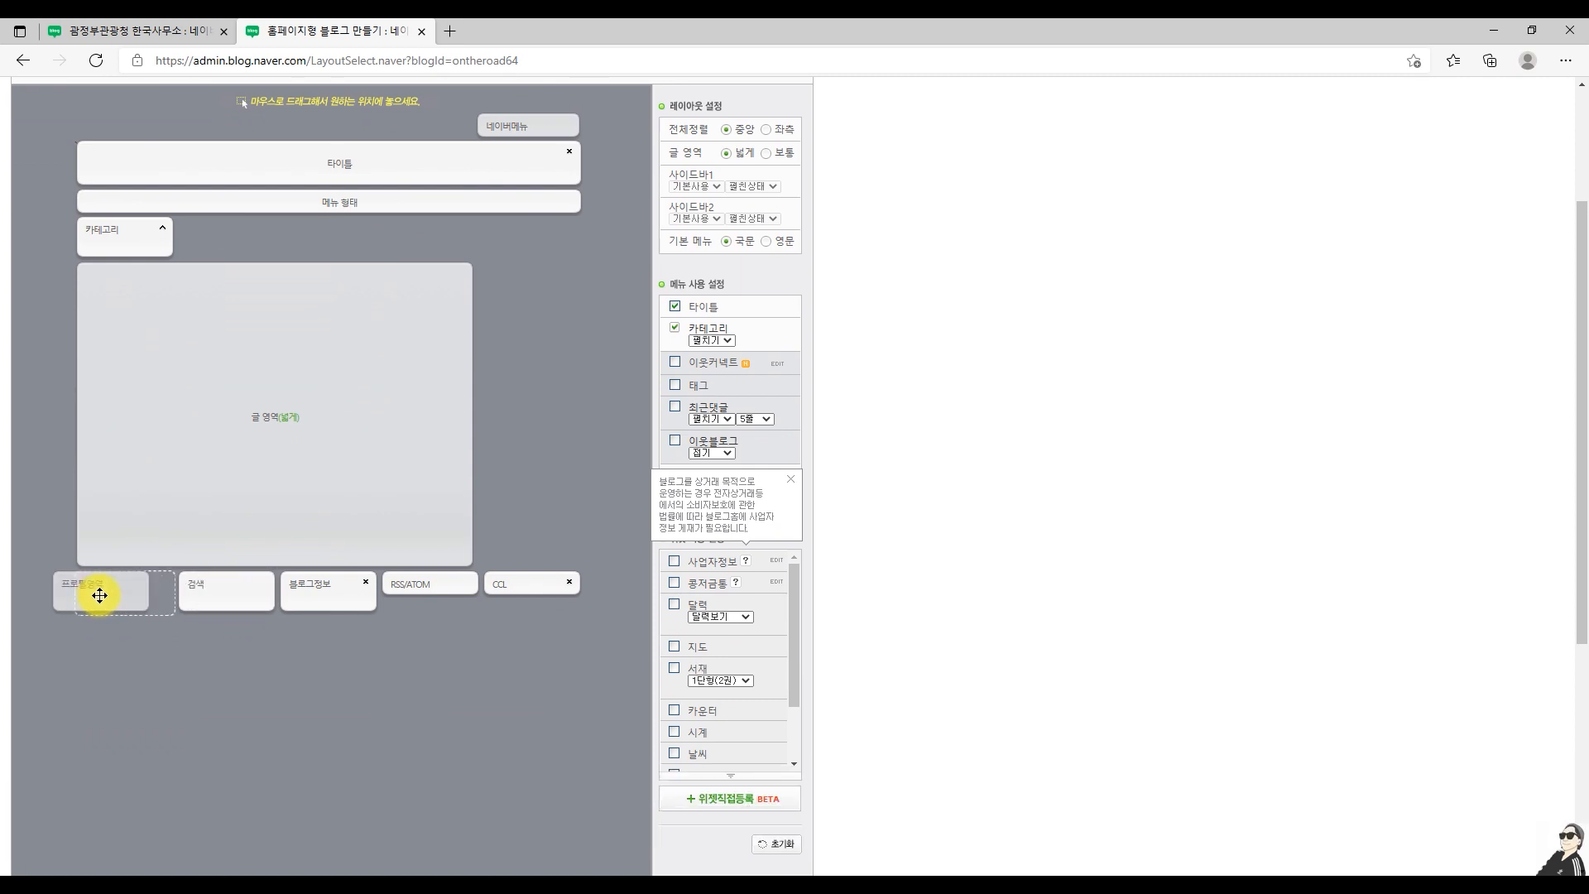
pyautogui.moveTo(106, 234); pyautogui.dragTo(201, 534)
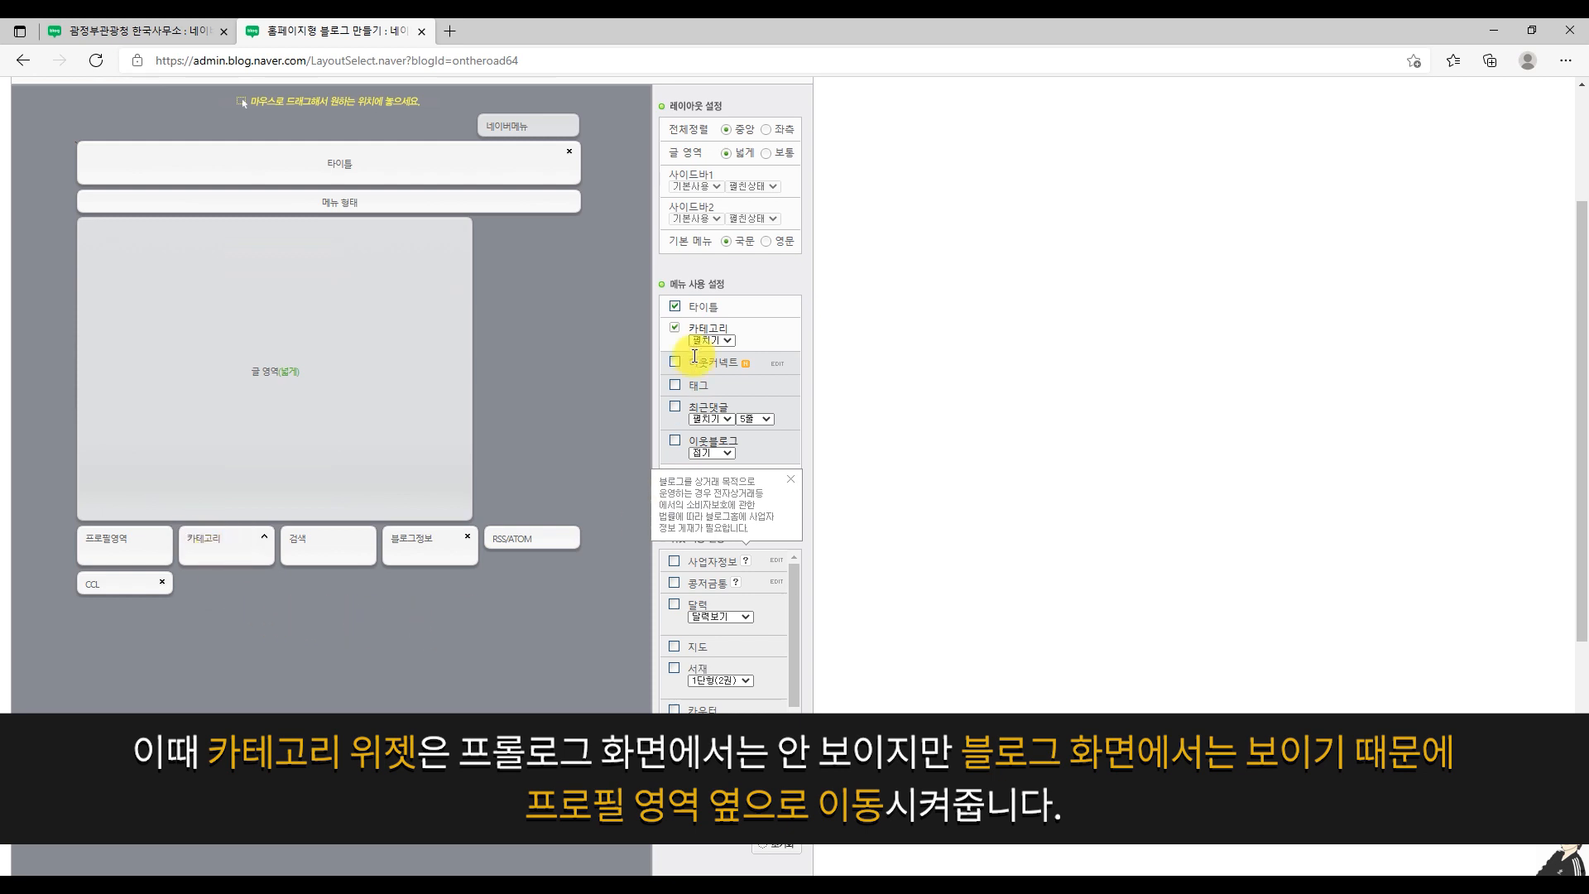
# Enable the 이웃커넥트 widget, place it after 카테고리, and move 블로그정보 ahead of 검색
pyautogui.click(676, 364)
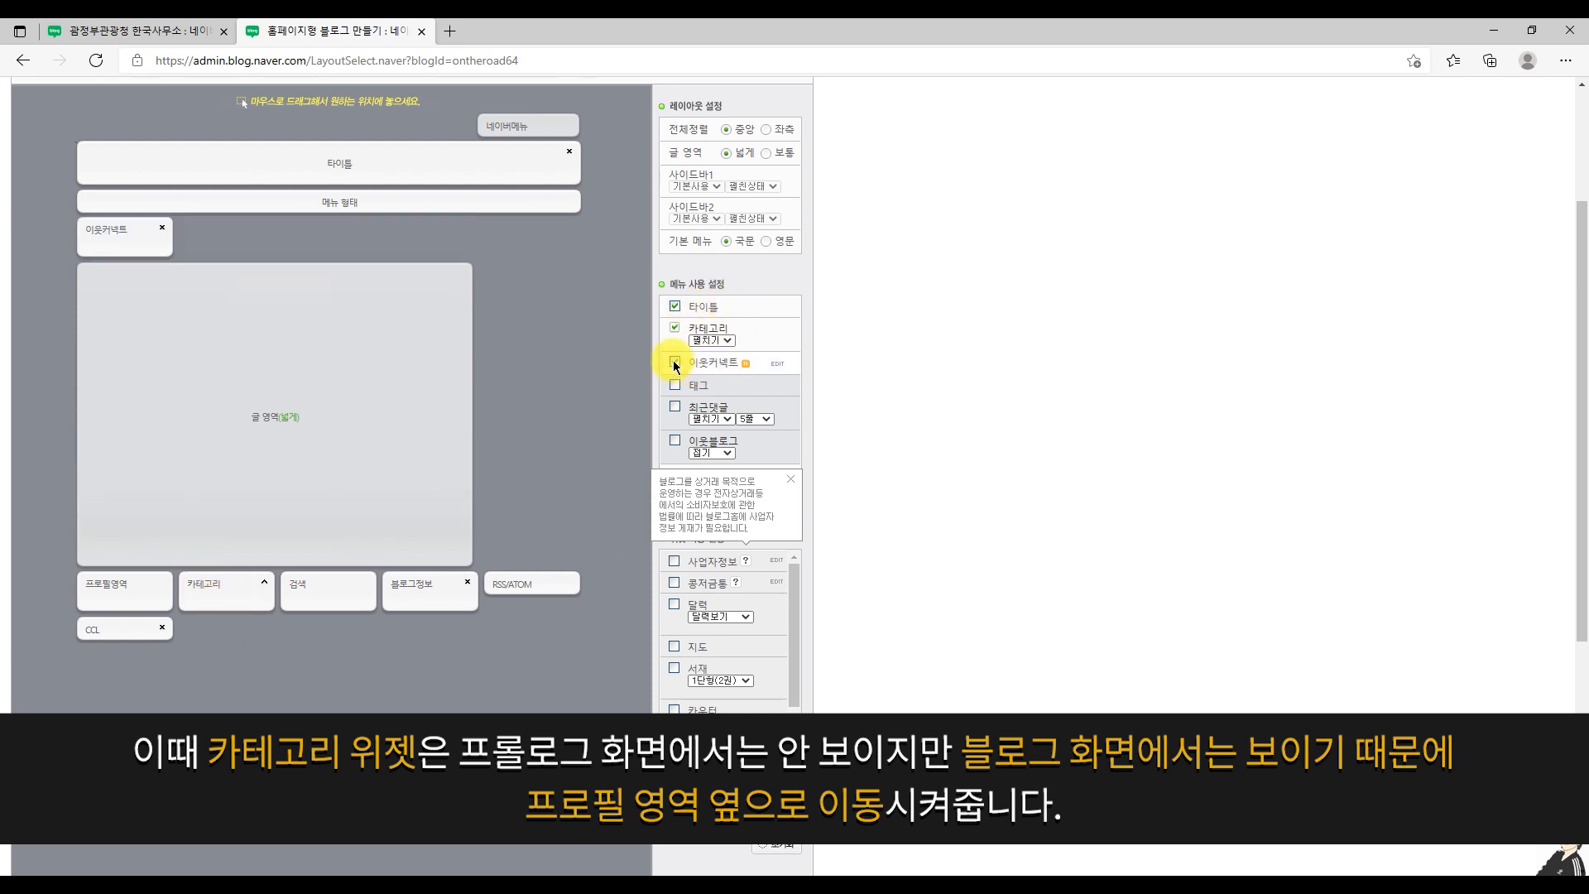
pyautogui.moveTo(113, 227); pyautogui.dragTo(313, 534)
pyautogui.moveTo(497, 548); pyautogui.dragTo(389, 540)
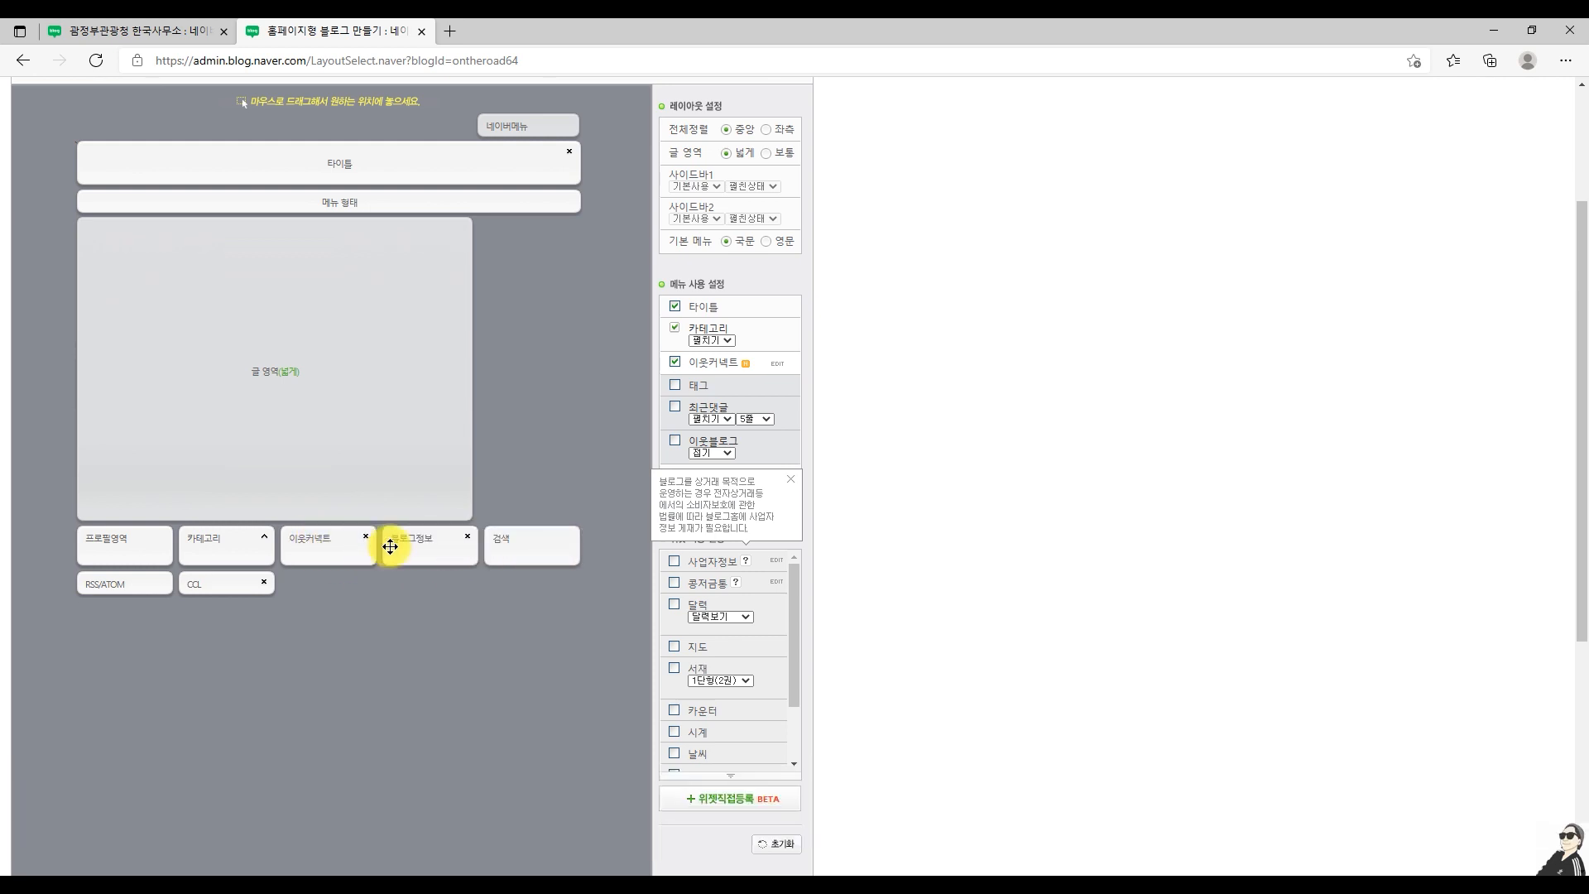
# Apply the rearranged widget layout to the blog and confirm the change
pyautogui.scroll(3, 410, 706)
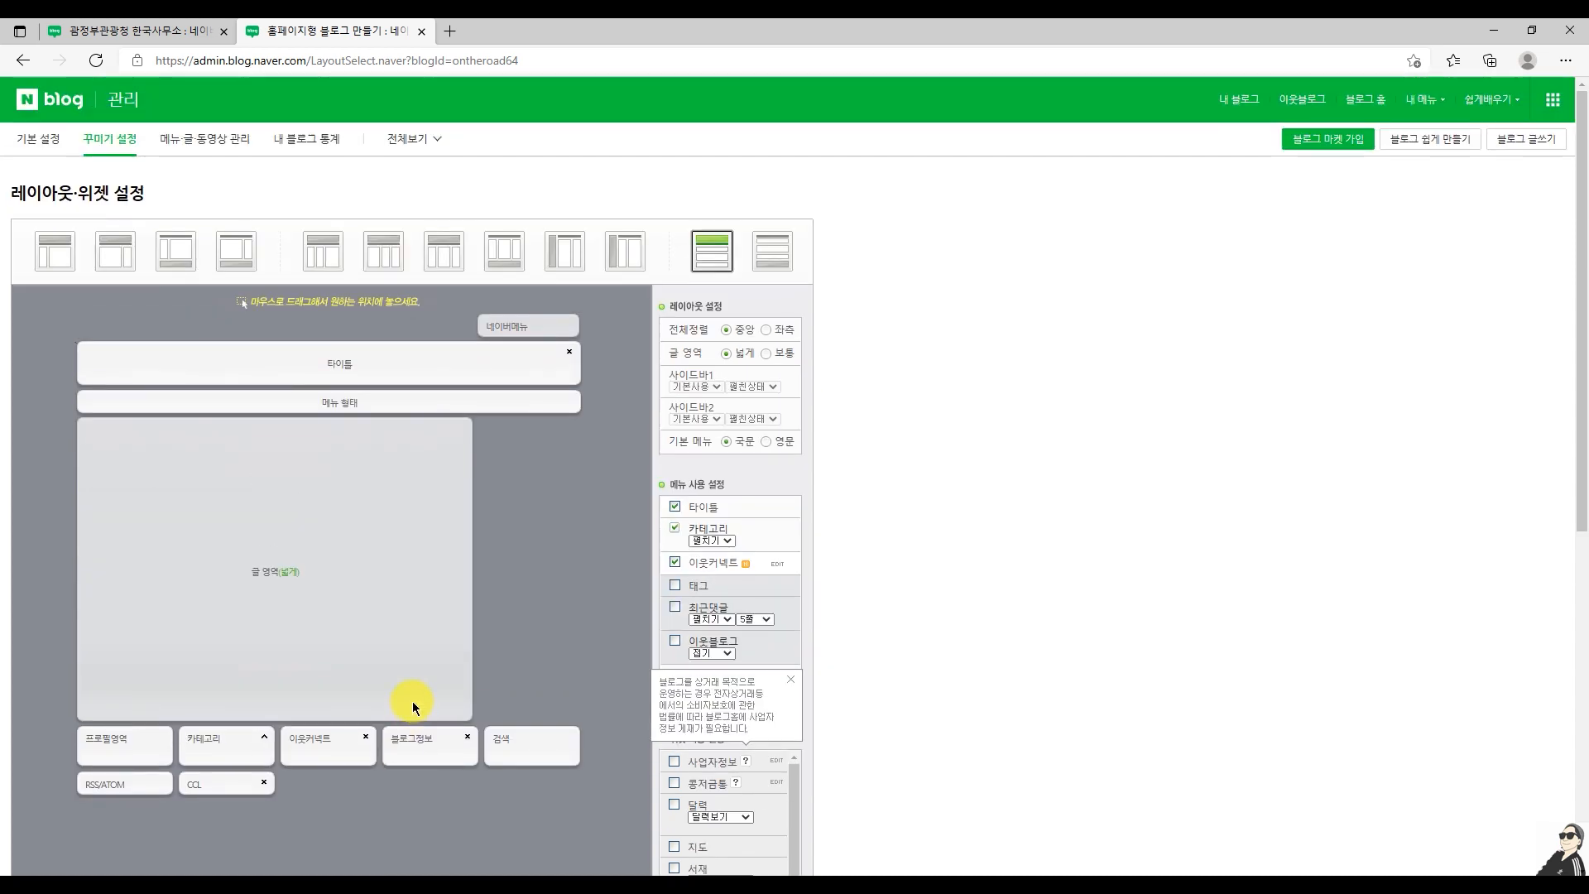
pyautogui.scroll(-3, 413, 702)
pyautogui.scroll(-5, 412, 702)
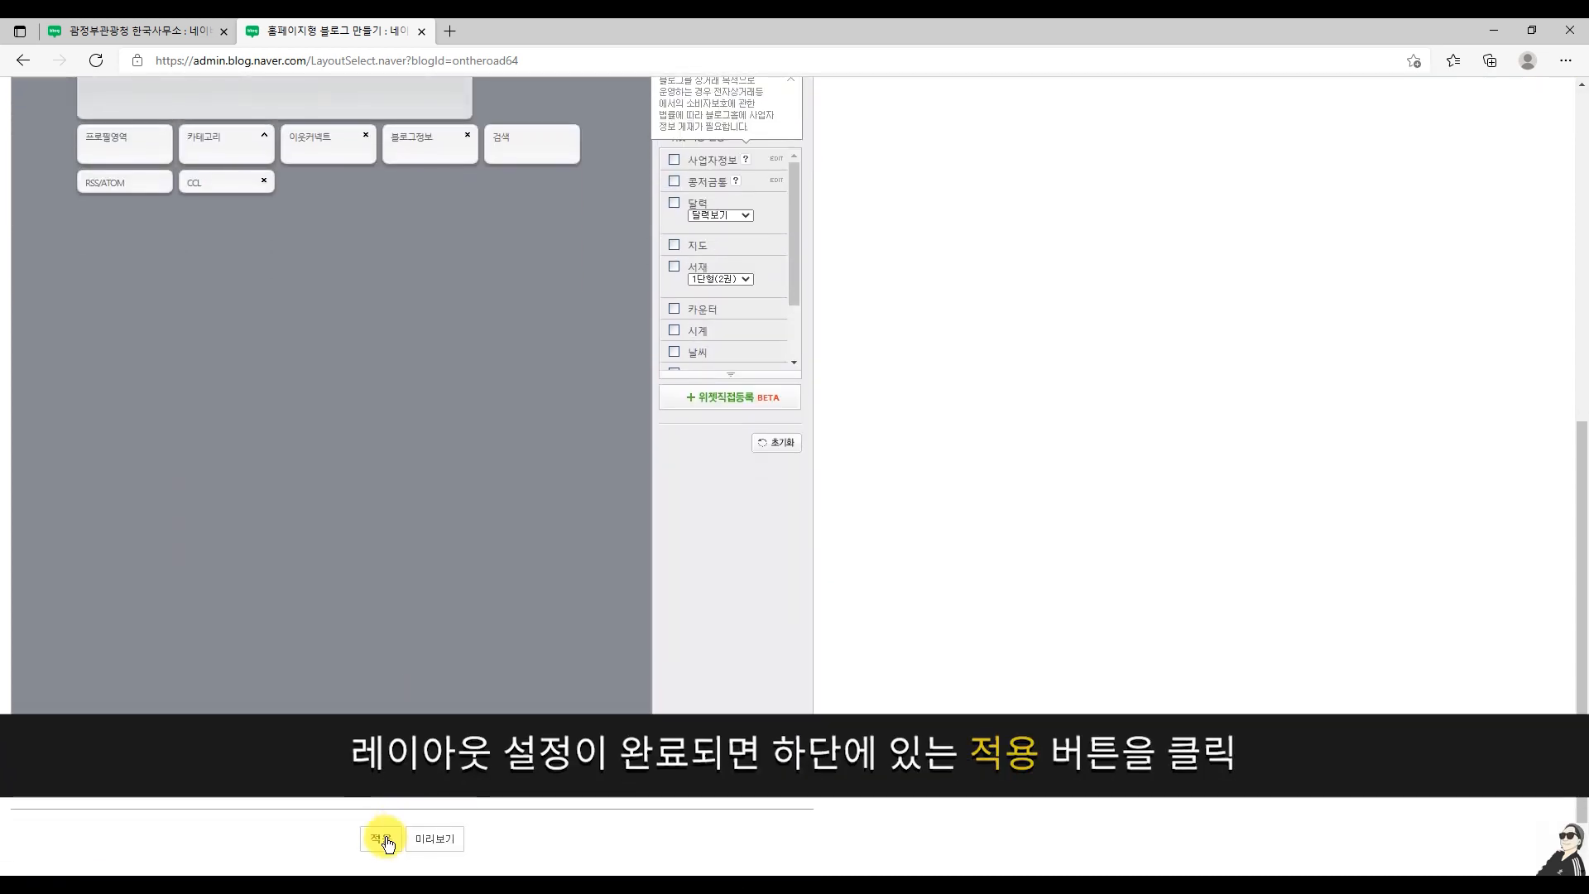
pyautogui.click(385, 840)
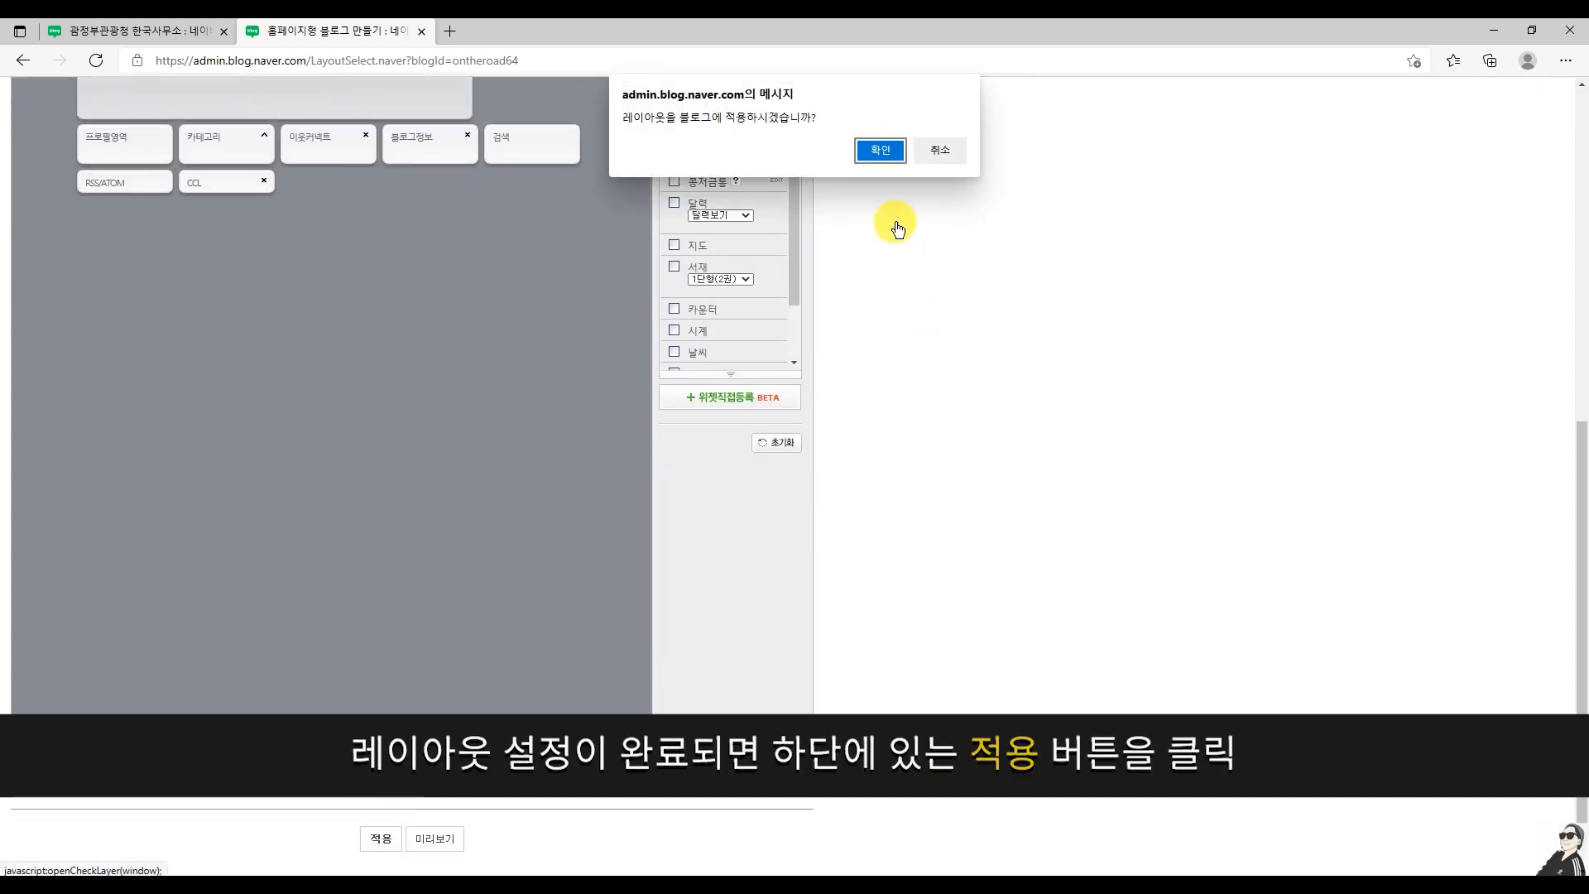
pyautogui.click(884, 147)
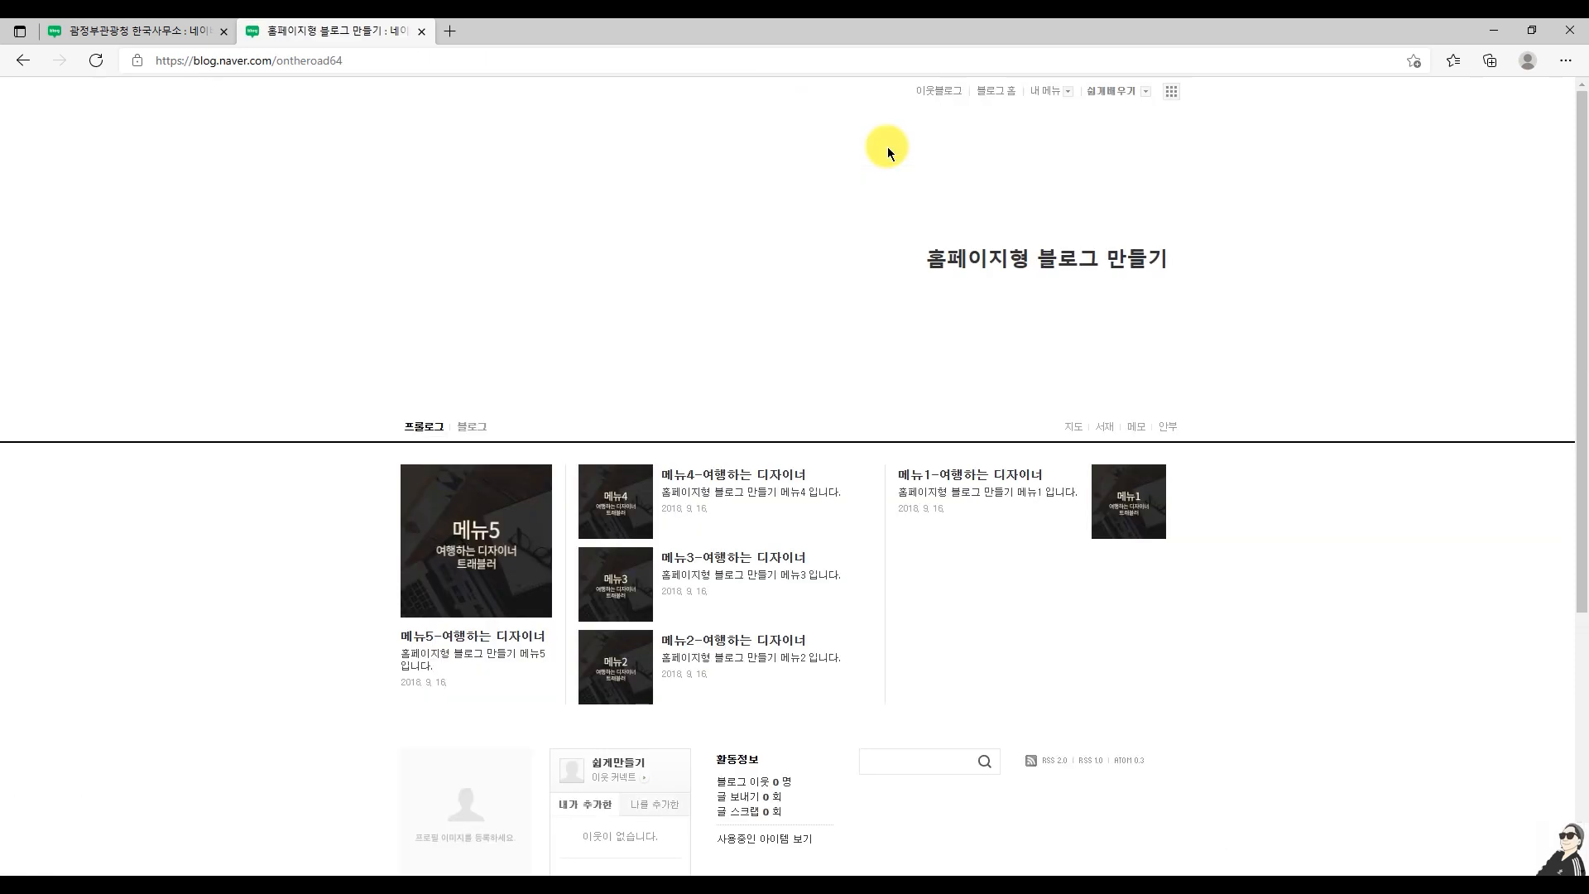
# Examine the blog's prologue page, covering the widget order below the posts and the blank skin area around the title
pyautogui.scroll(-5, 585, 444)
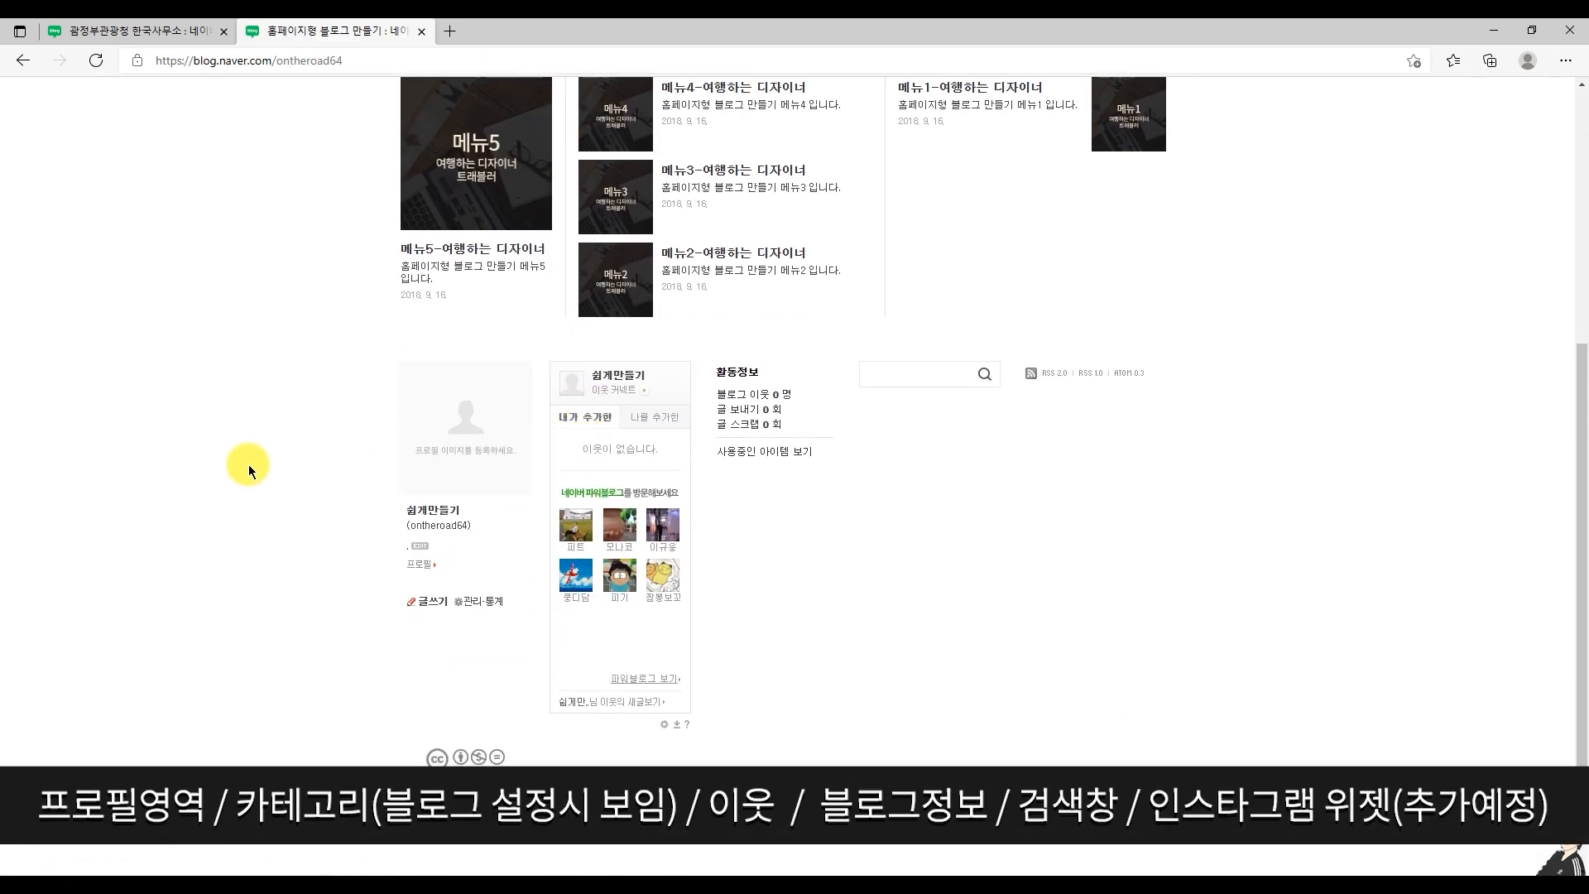
pyautogui.moveTo(381, 342)
pyautogui.mouseDown()
pyautogui.moveTo(389, 630)
pyautogui.moveTo(547, 630)
pyautogui.moveTo(548, 443)
pyautogui.moveTo(514, 343)
pyautogui.moveTo(383, 351)
pyautogui.mouseUp()
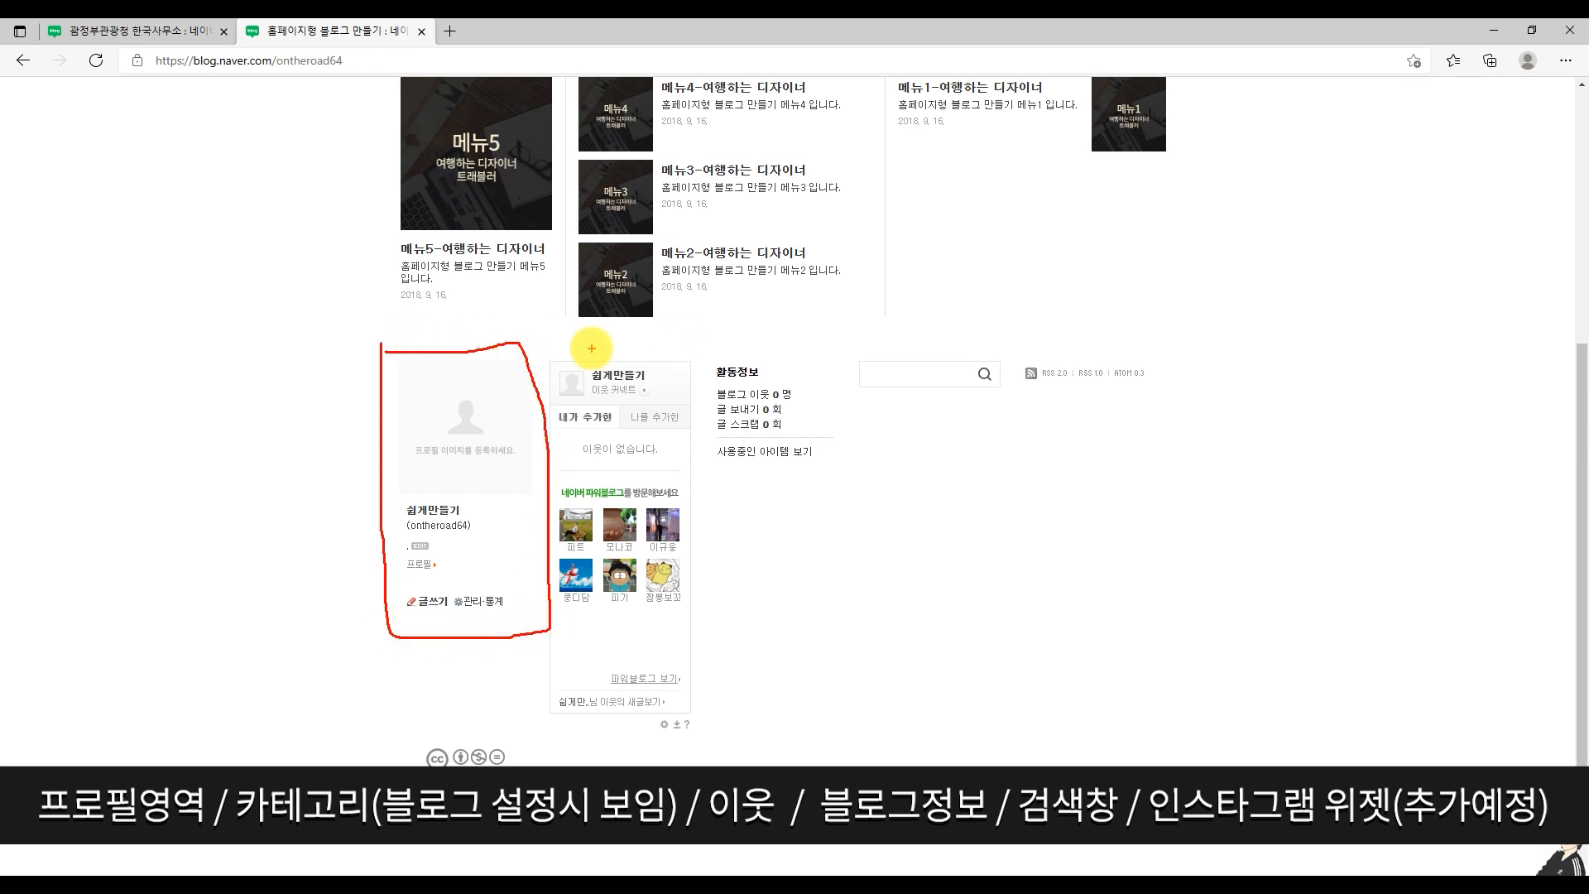
pyautogui.moveTo(549, 340); pyautogui.dragTo(590, 346)
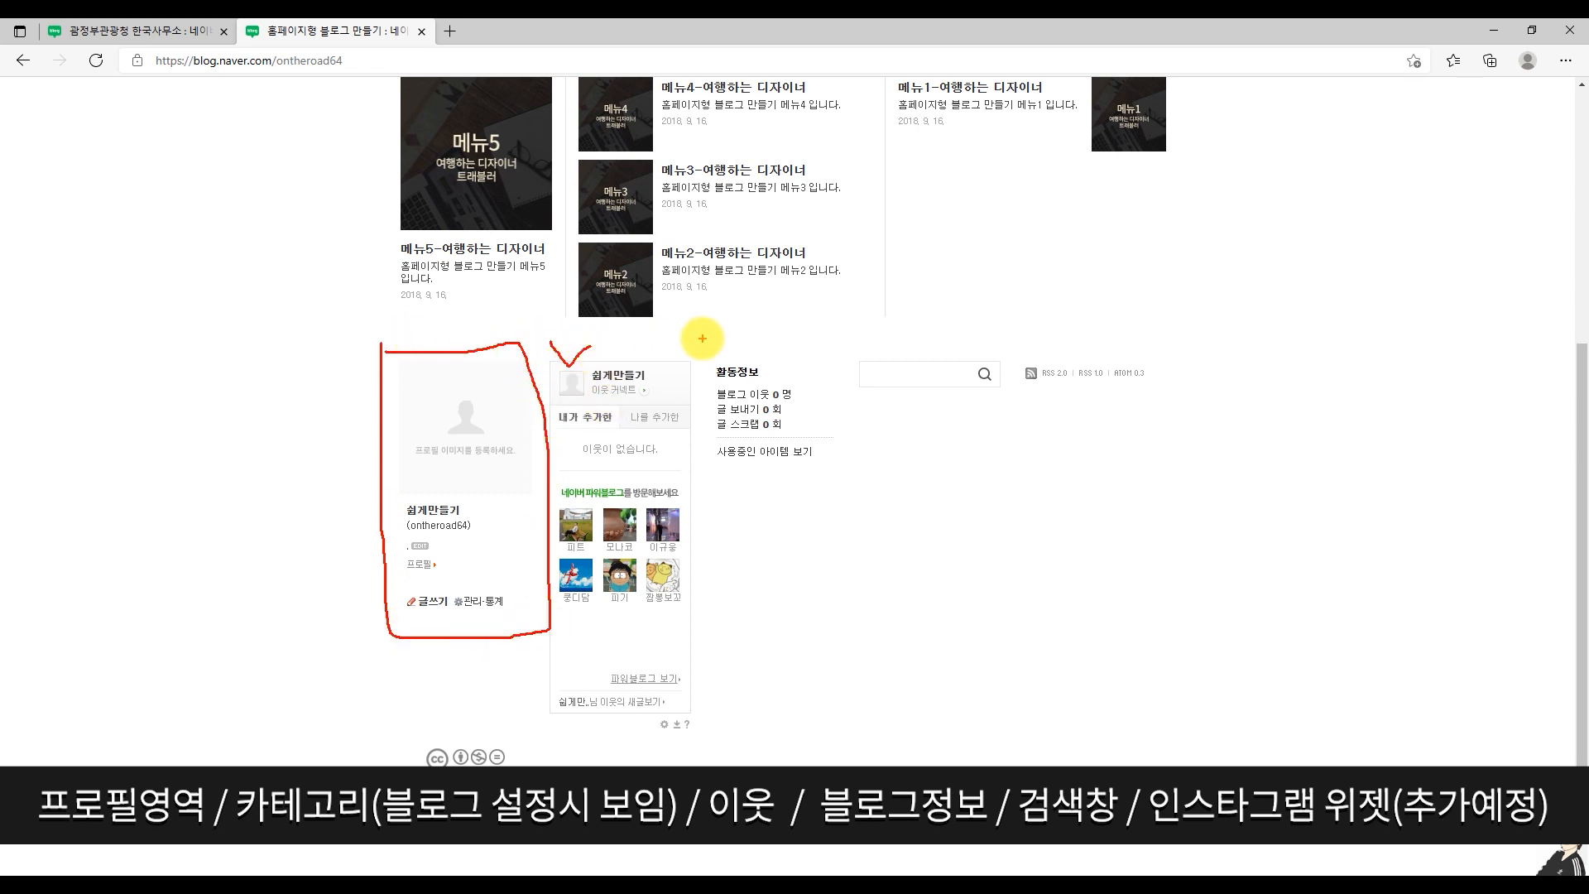
pyautogui.moveTo(710, 340)
pyautogui.mouseDown()
pyautogui.moveTo(770, 331)
pyautogui.moveTo(880, 367)
pyautogui.moveTo(925, 334)
pyautogui.moveTo(1022, 354)
pyautogui.moveTo(1050, 330)
pyautogui.mouseUp()
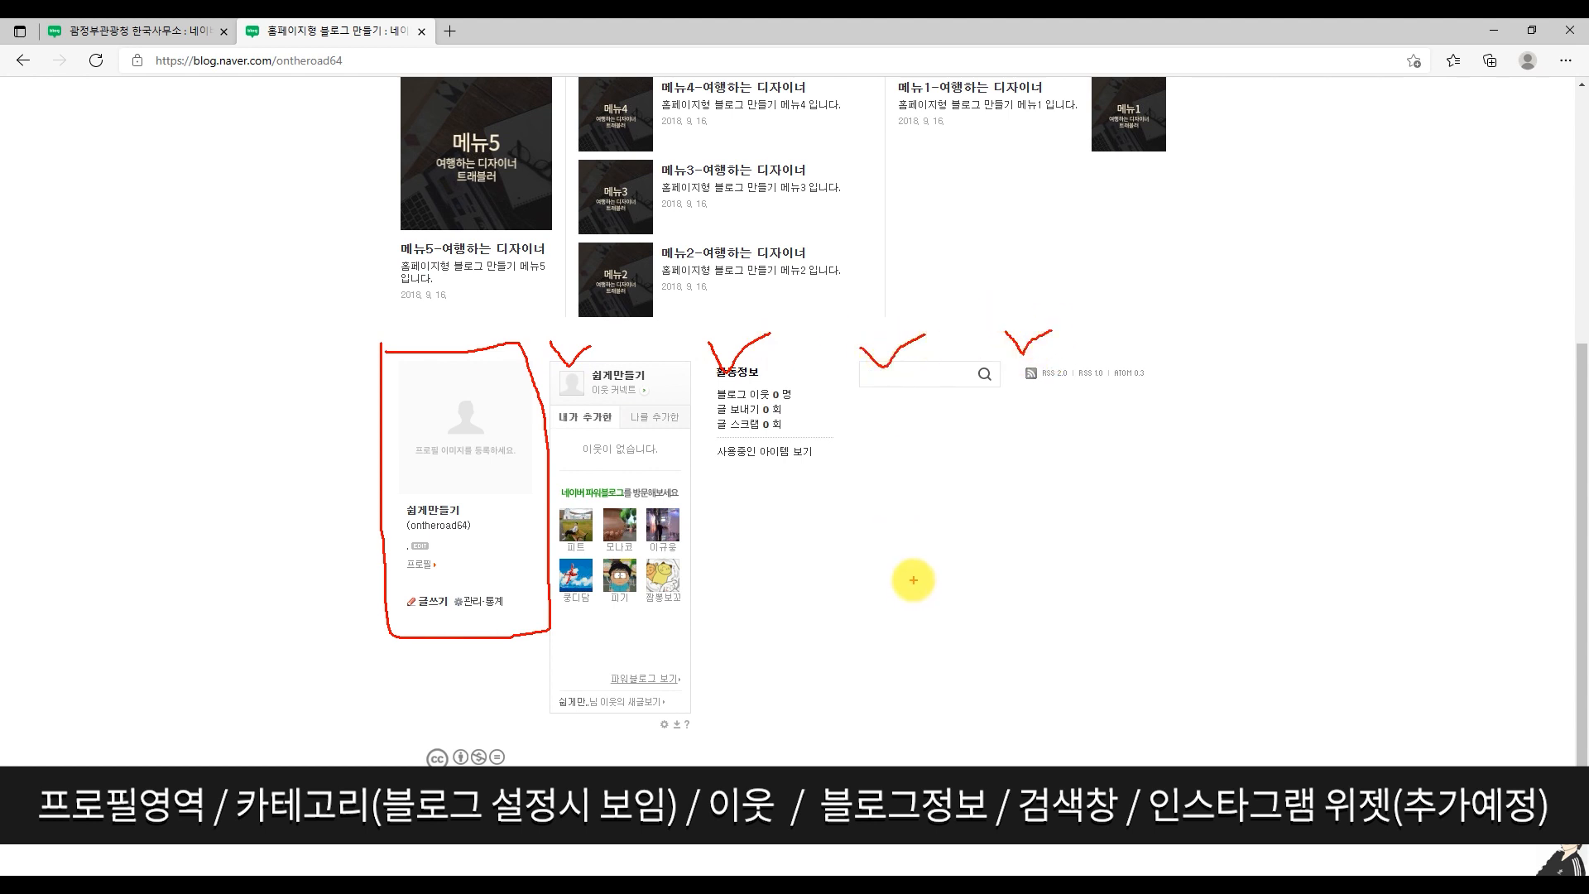
pyautogui.press('Escape')
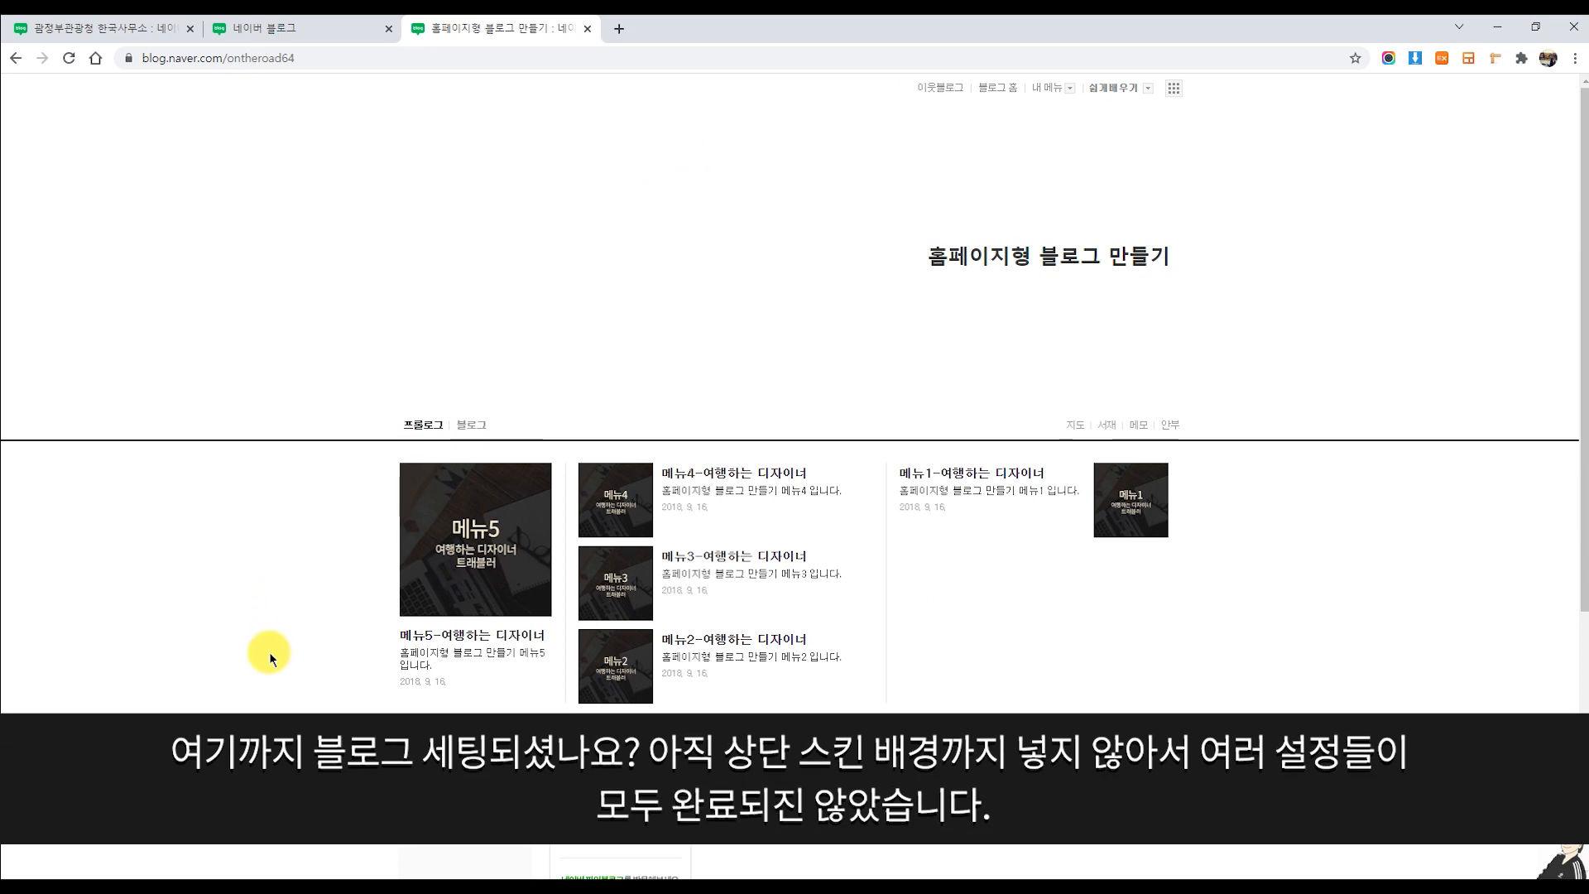
pyautogui.scroll(-3, 266, 649)
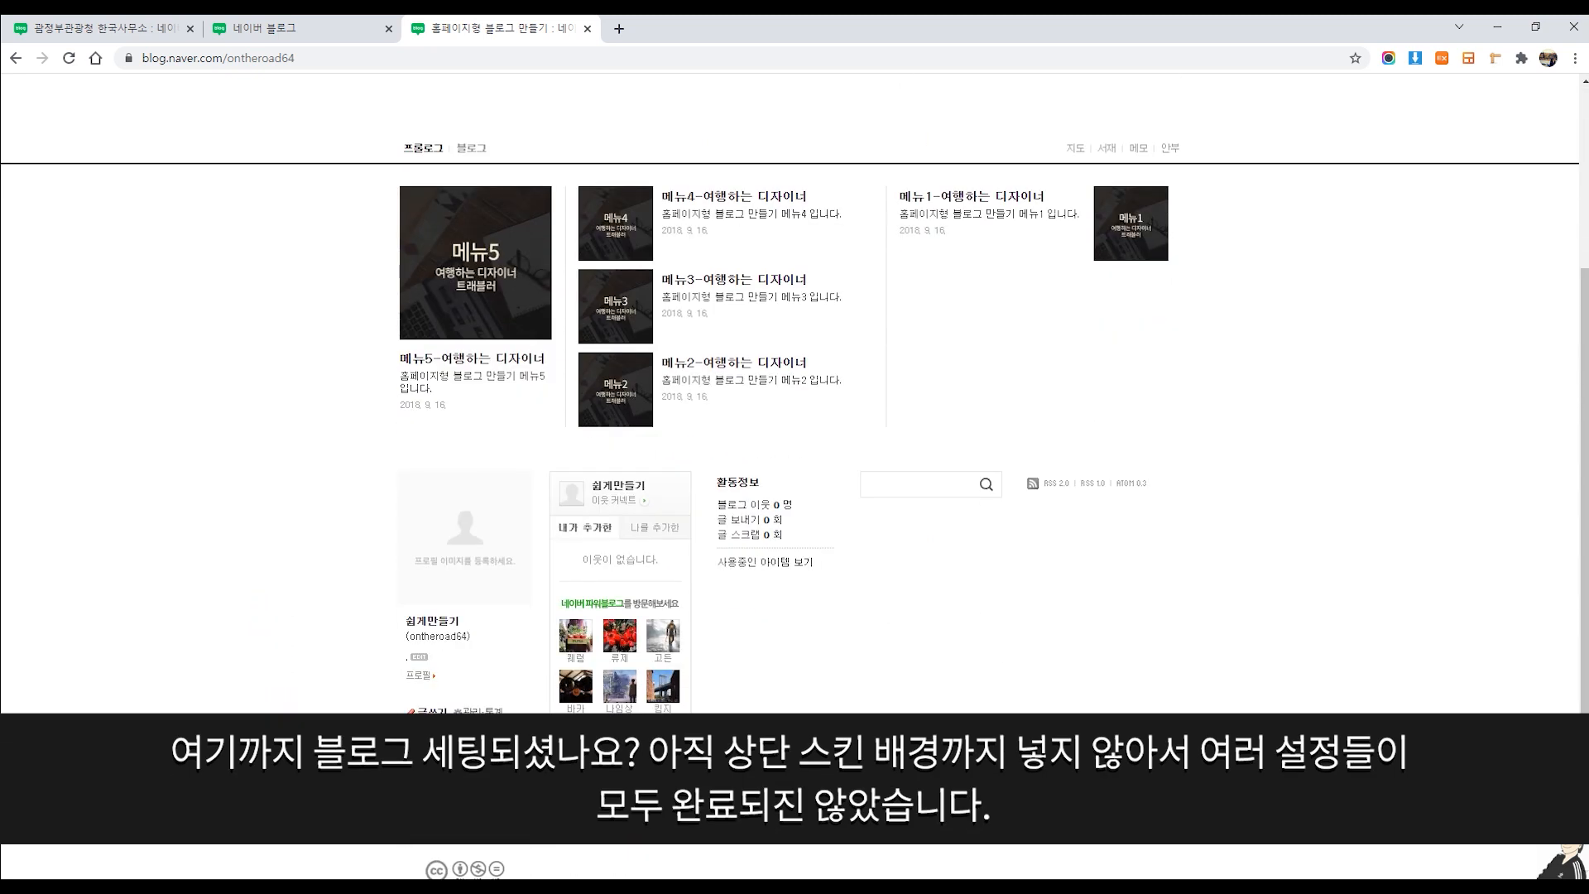
pyautogui.scroll(-1, 795, 389)
pyautogui.scroll(5, 795, 389)
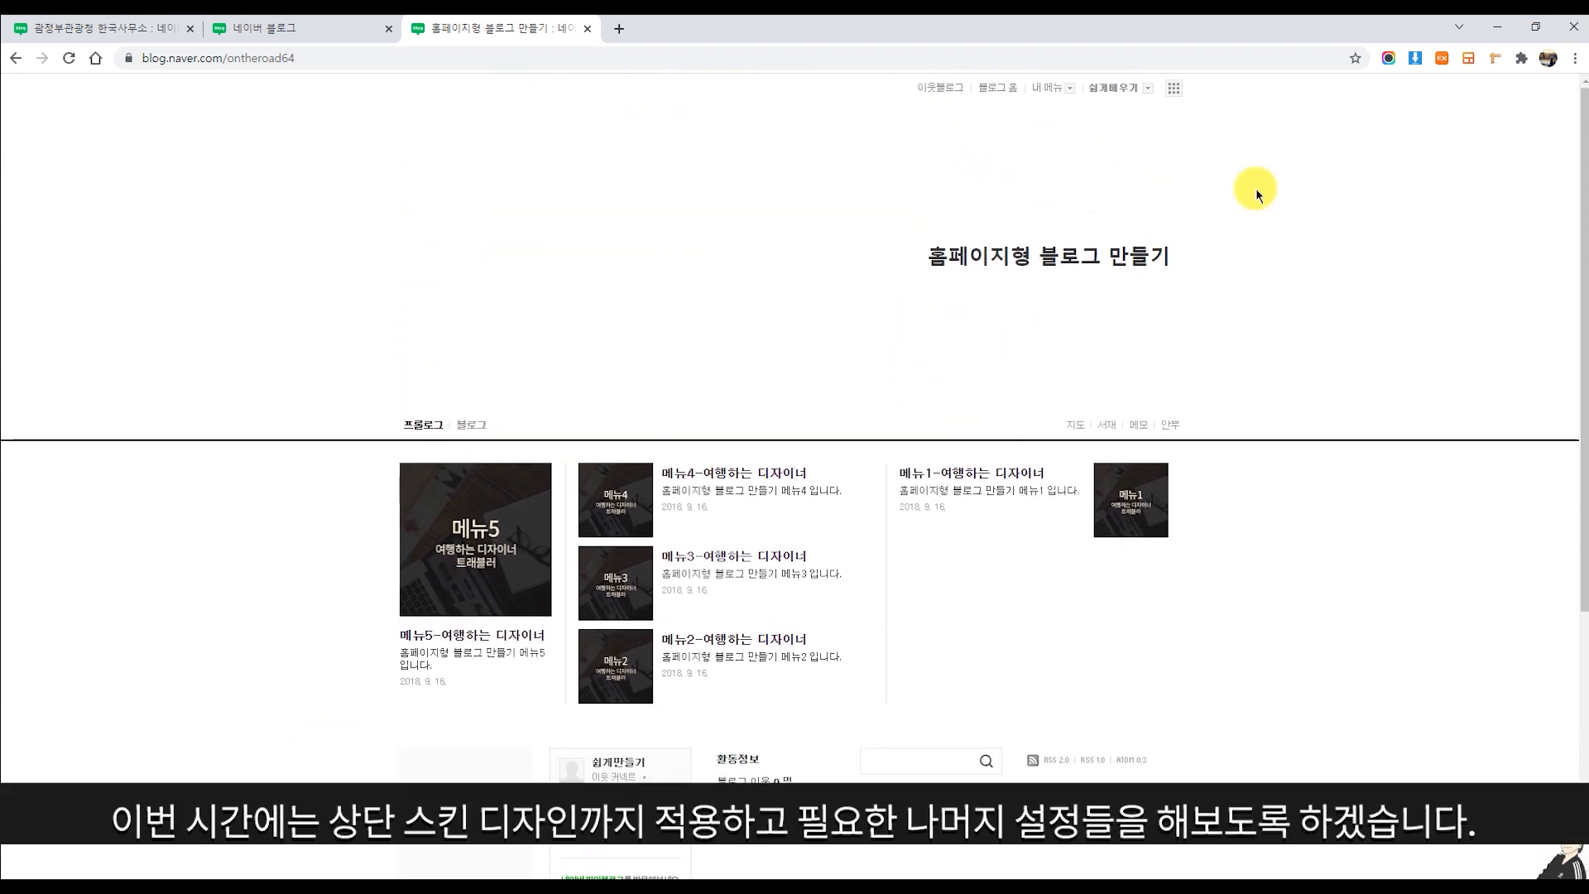
pyautogui.moveTo(597, 419); pyautogui.dragTo(207, 386)
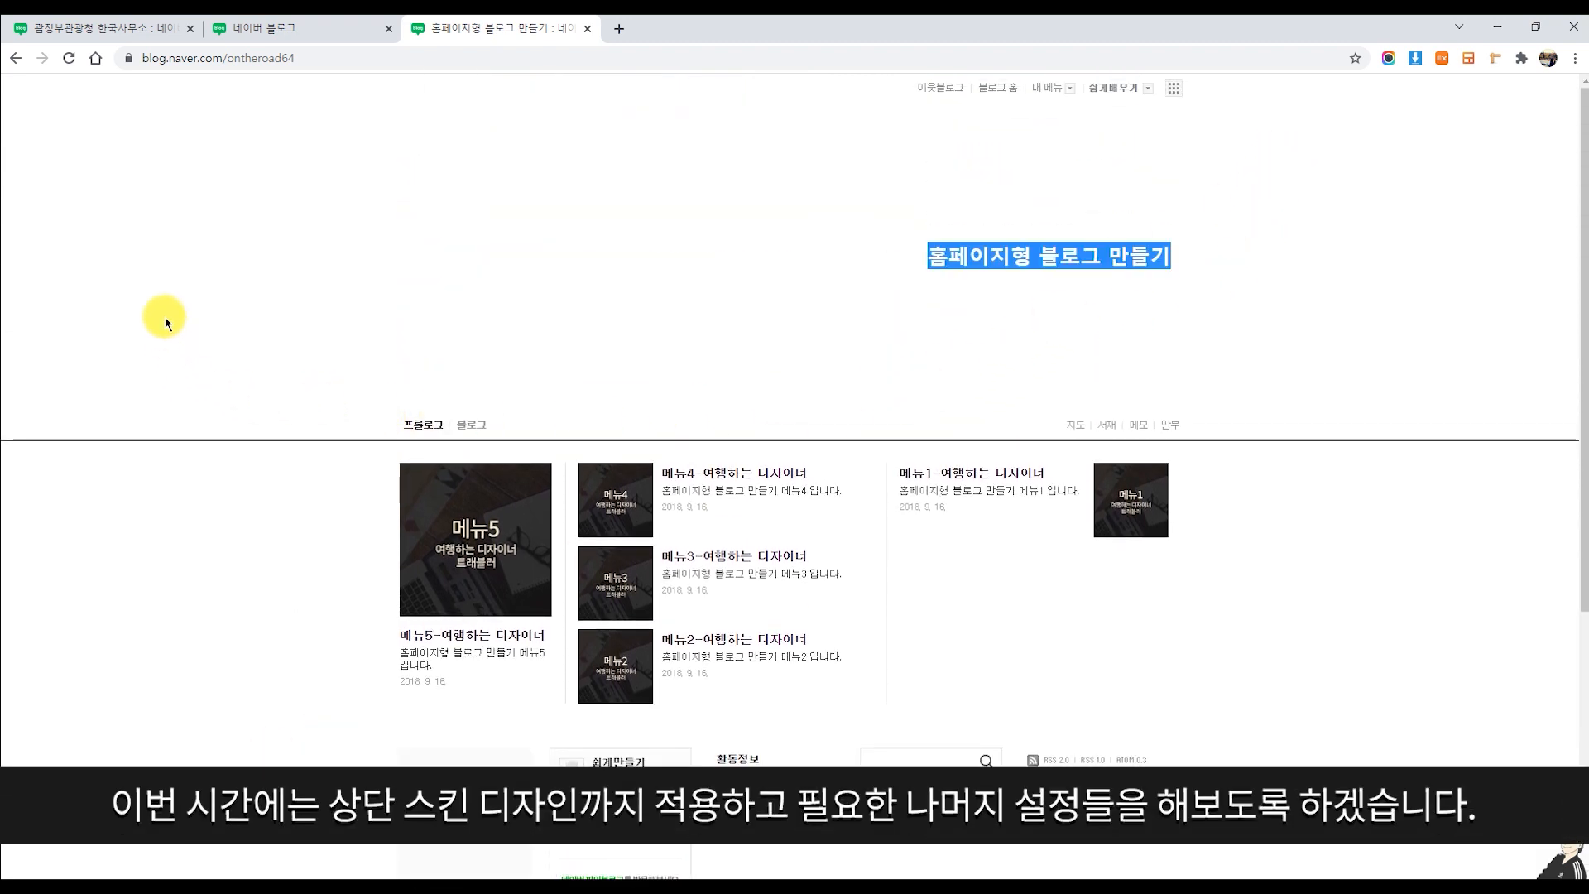
pyautogui.click(216, 582)
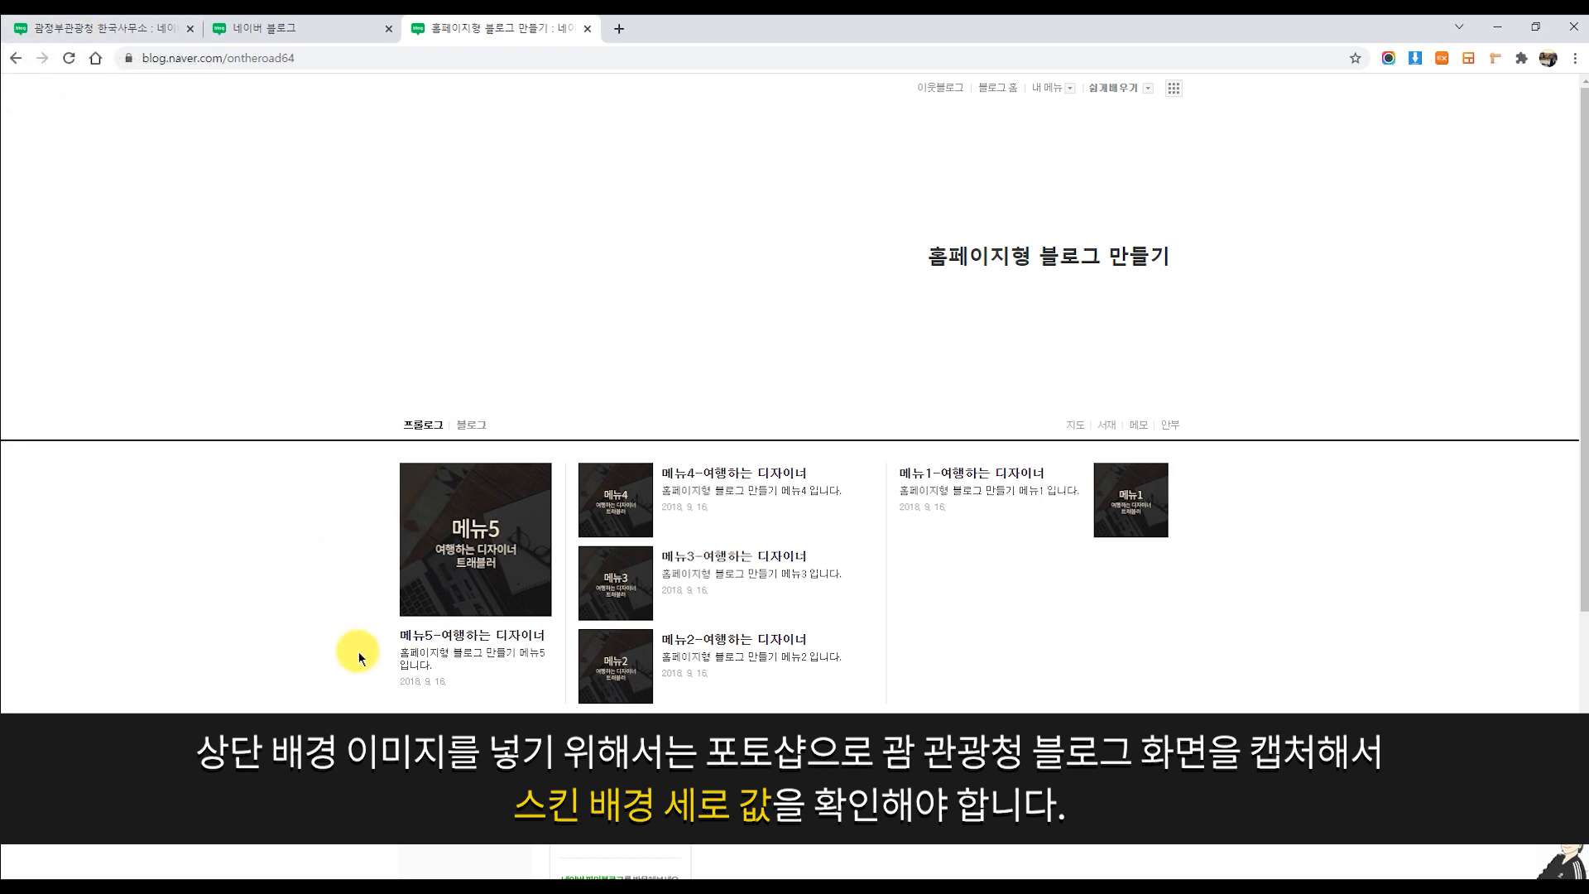
# Switch to the Guam Visitors Bureau blog and check the skin background's width in the page ruler, closing the ruler when done
pyautogui.click(373, 888)
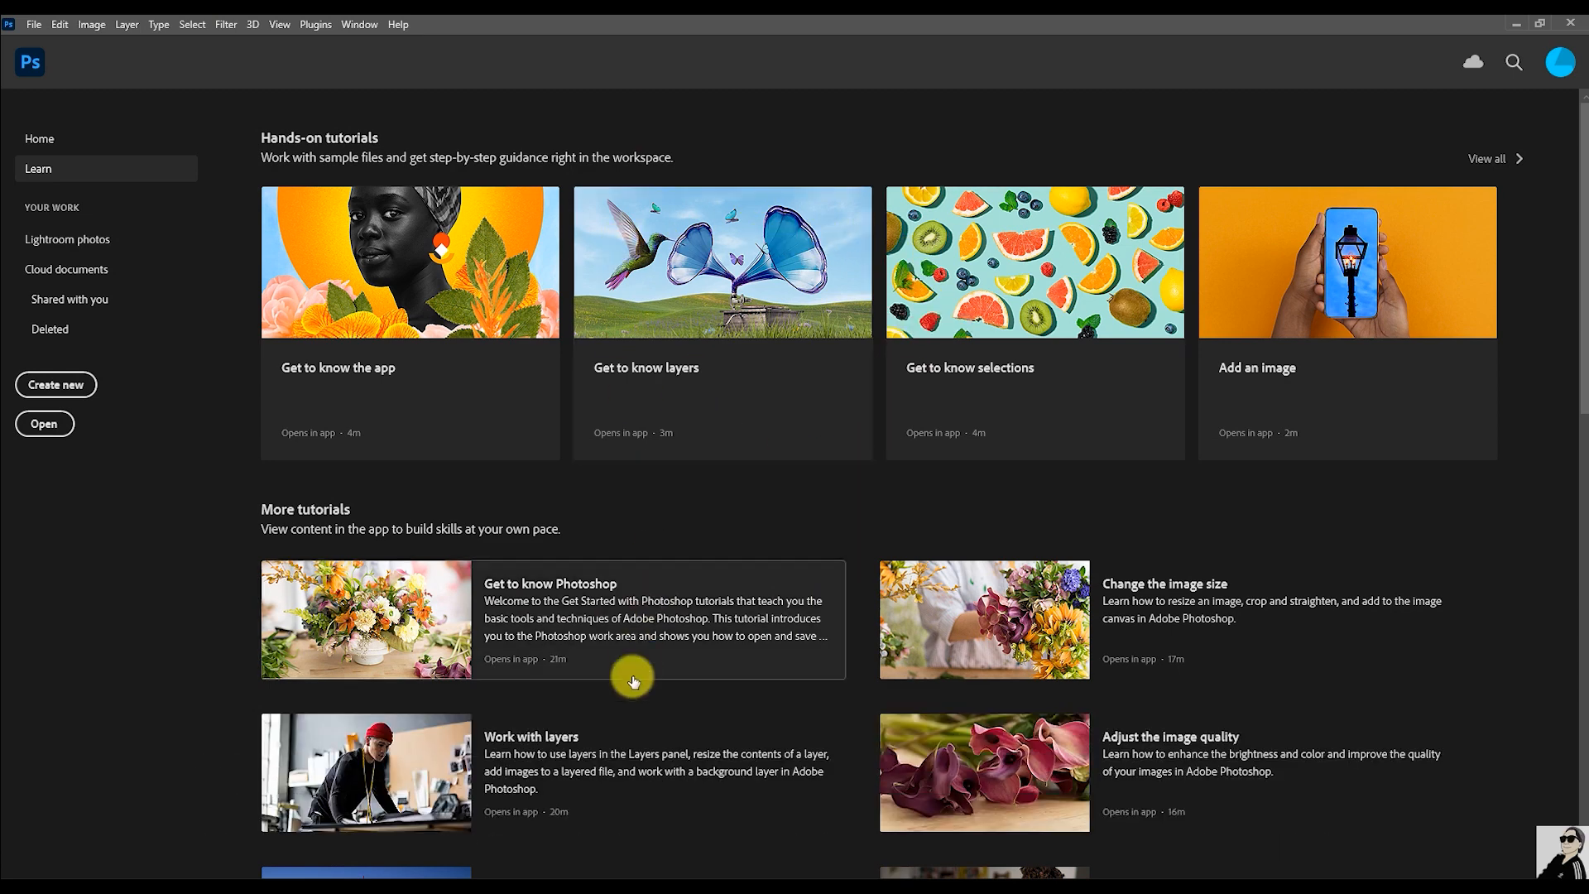
pyautogui.click(379, 881)
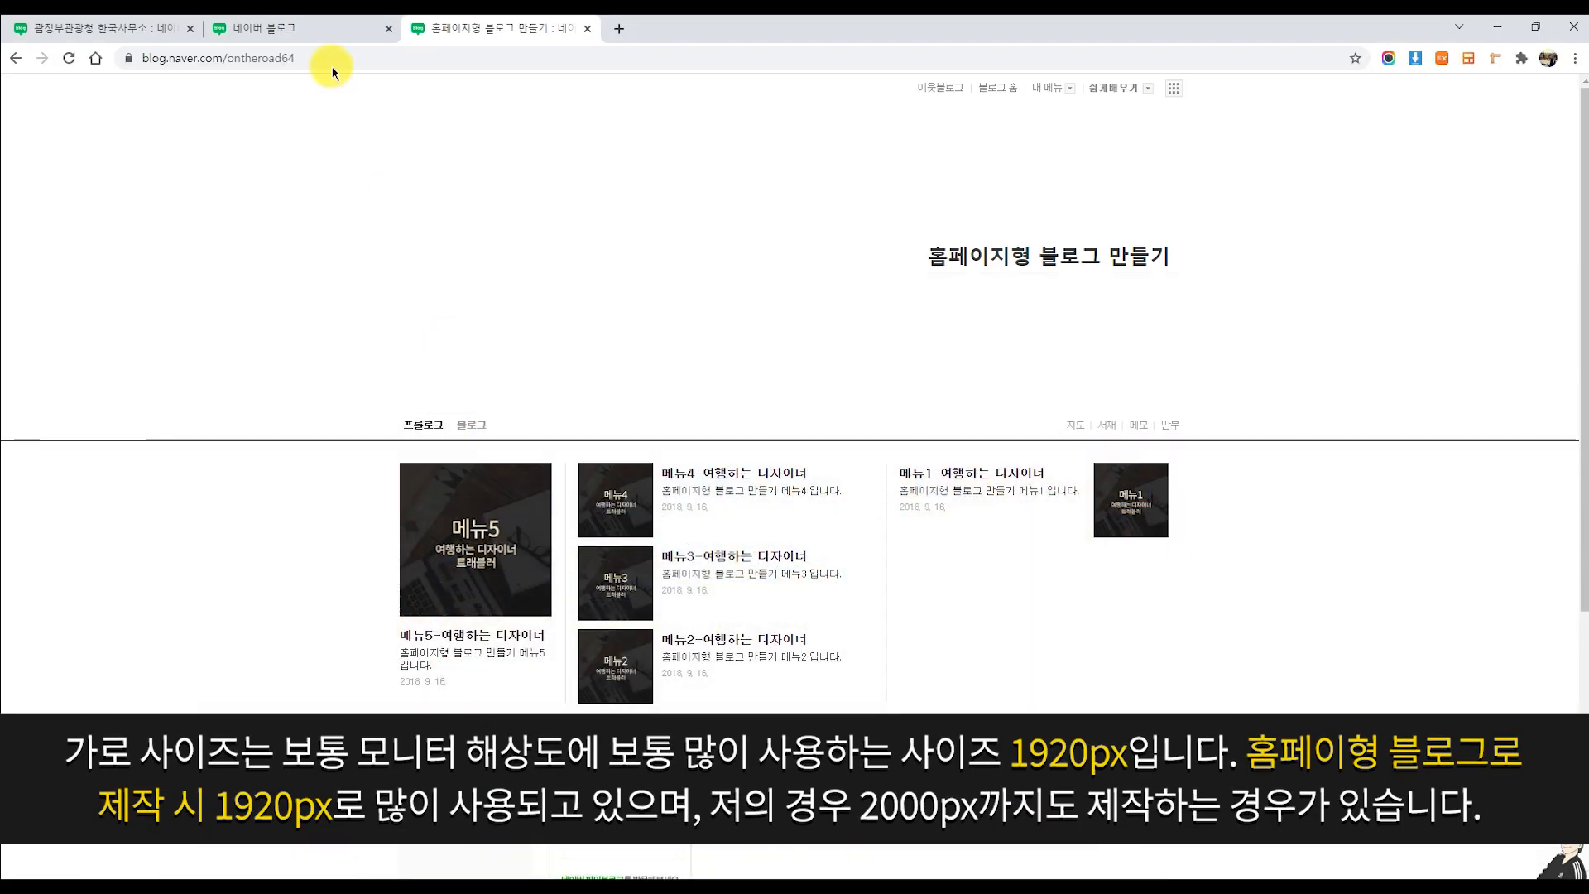
pyautogui.click(124, 27)
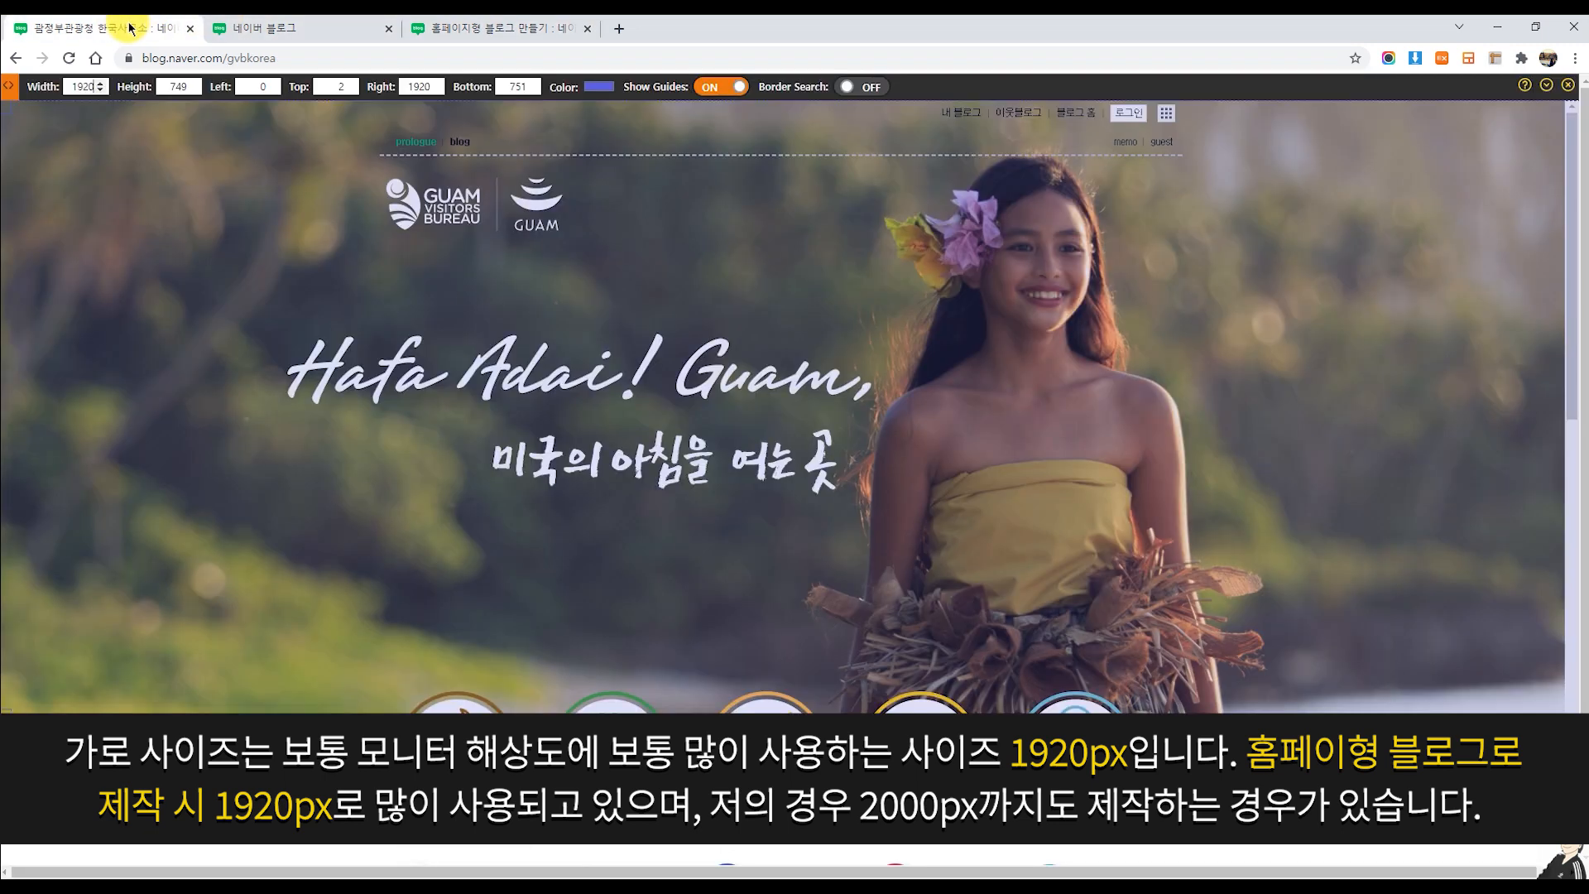
pyautogui.doubleClick(91, 90)
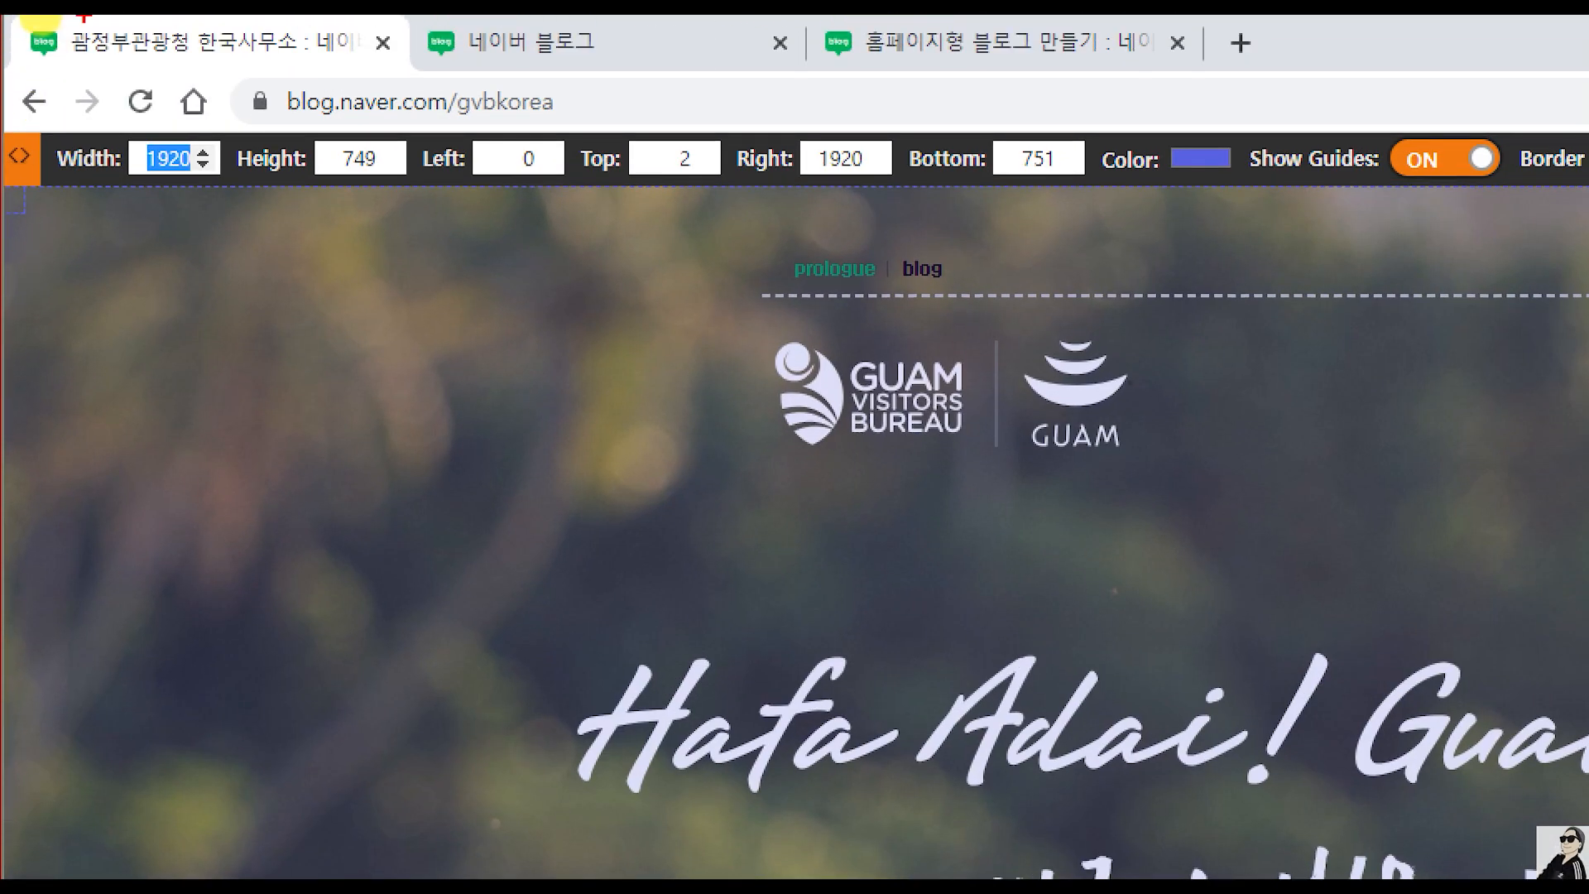
pyautogui.moveTo(168, 232)
pyautogui.mouseDown()
pyautogui.moveTo(55, 85)
pyautogui.moveTo(274, 80)
pyautogui.moveTo(265, 217)
pyautogui.moveTo(119, 240)
pyautogui.moveTo(79, 221)
pyautogui.mouseUp()
pyautogui.moveTo(132, 280); pyautogui.dragTo(447, 256)
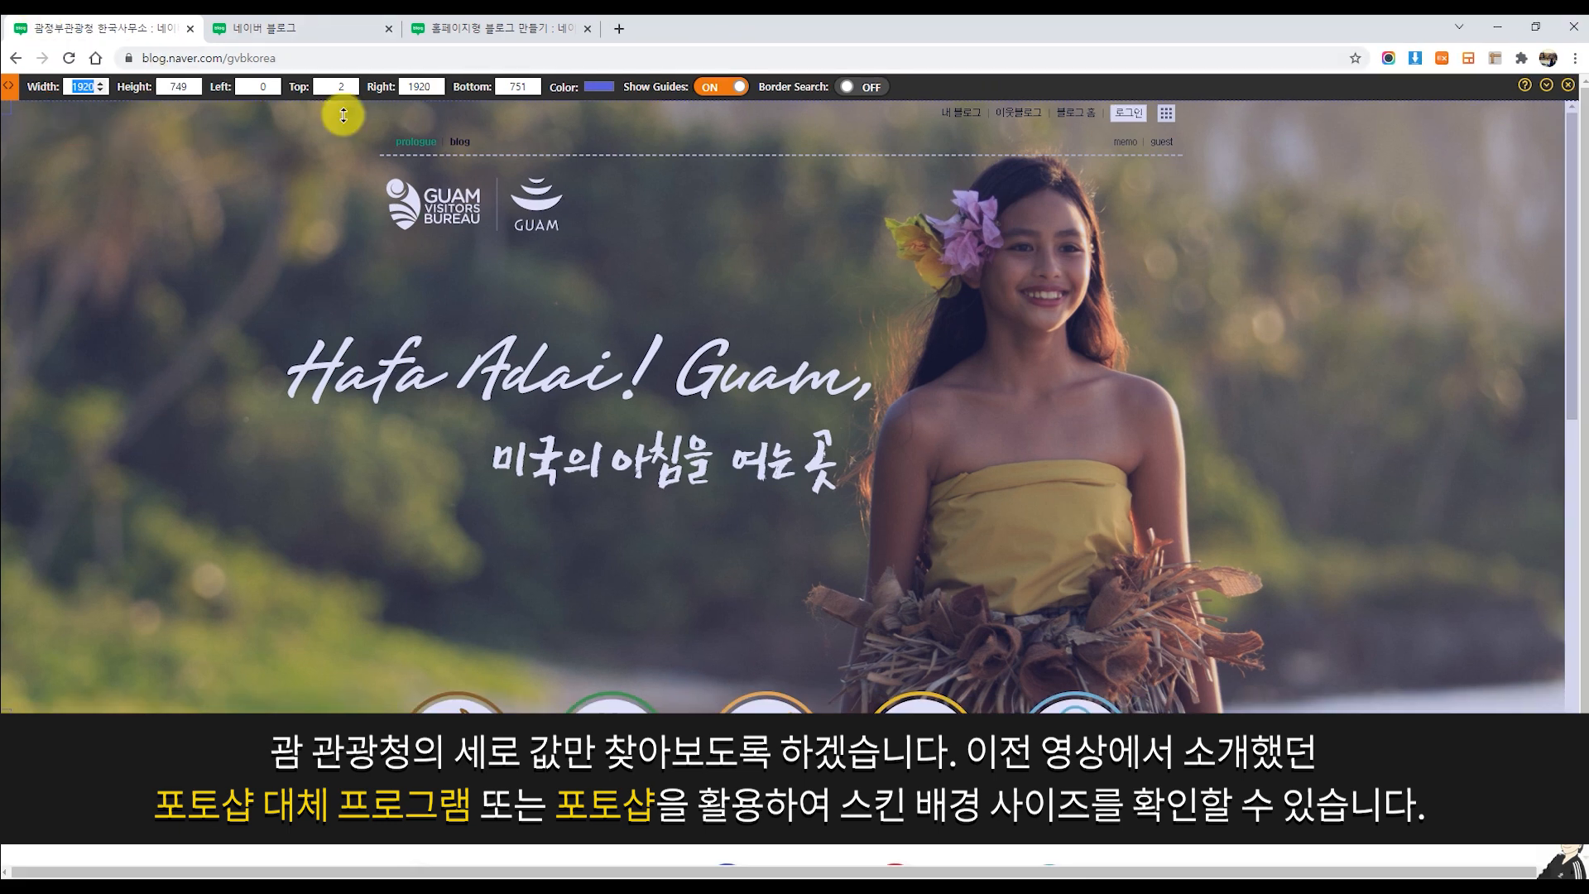
pyautogui.click(1567, 86)
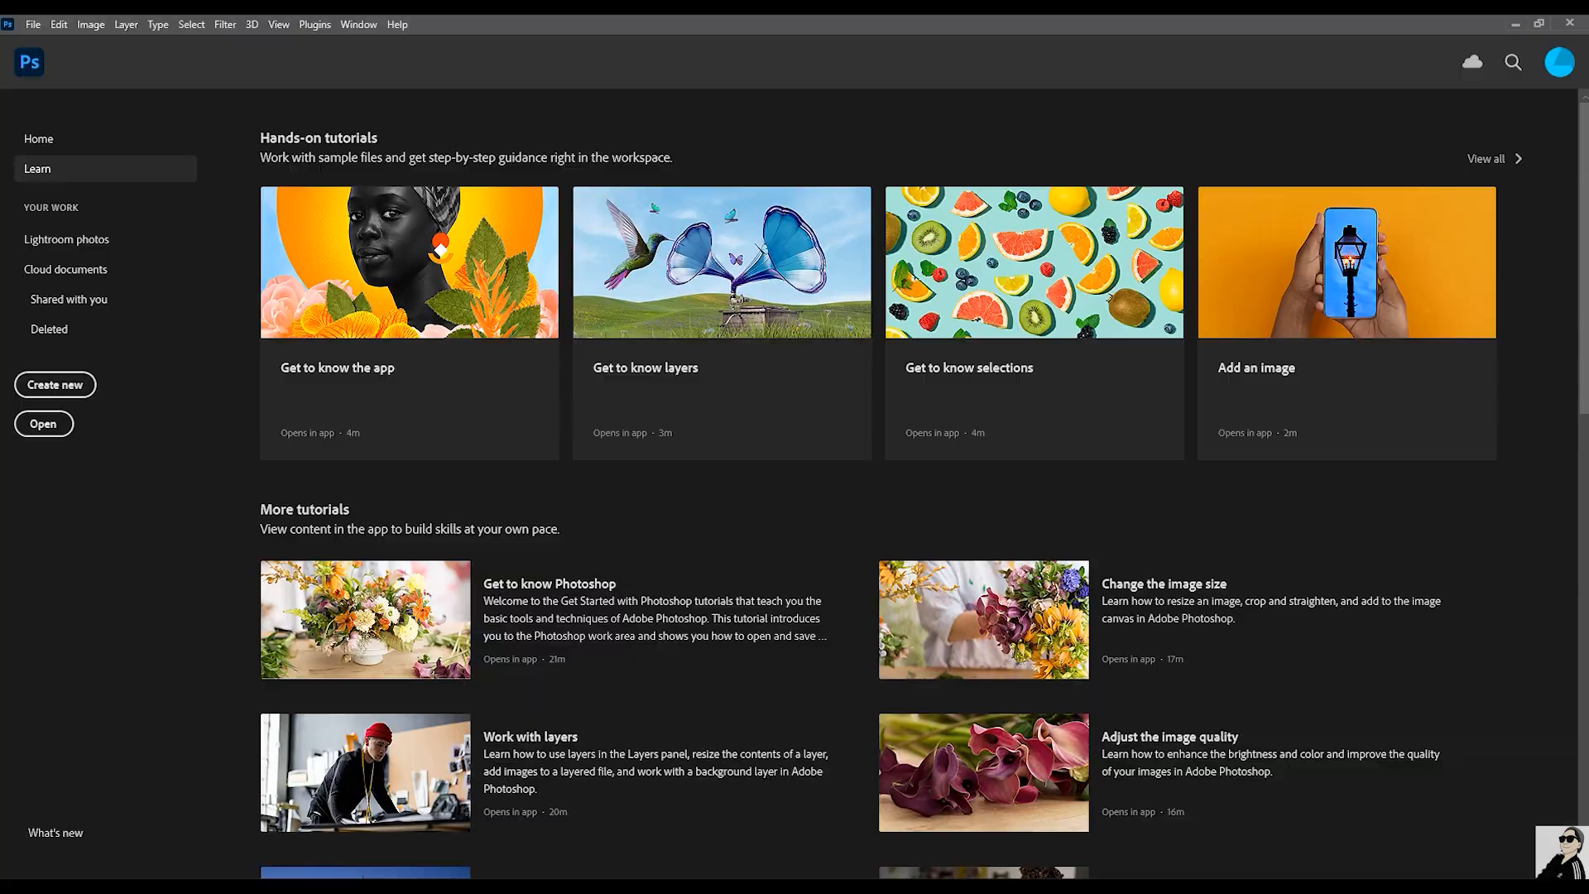
pyautogui.click(33, 24)
pyautogui.click(37, 39)
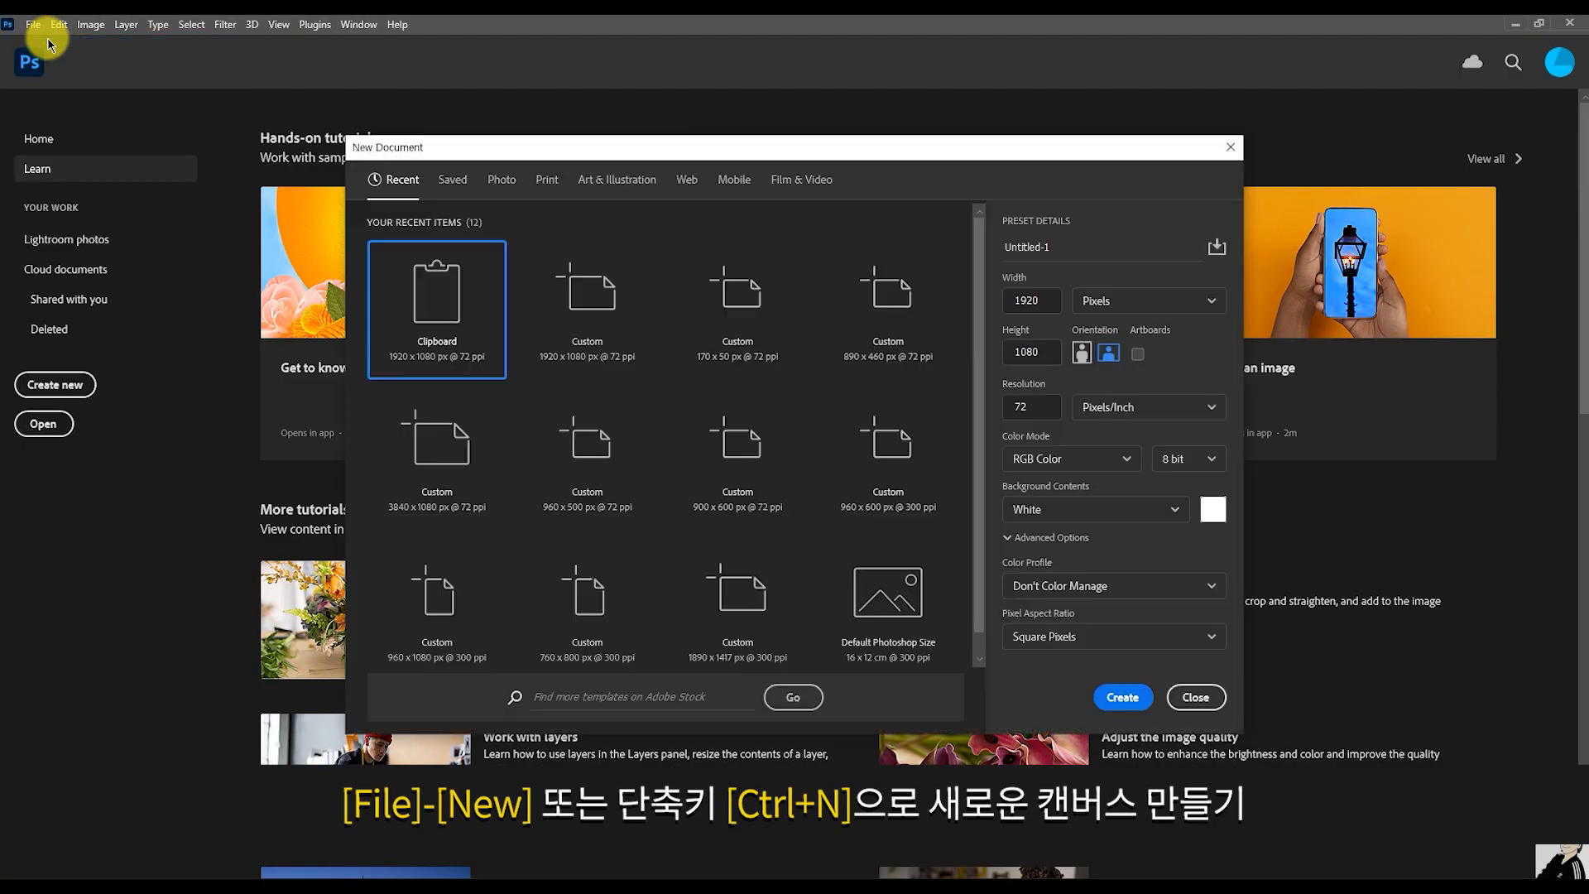
pyautogui.click(1195, 697)
# Create a 1920 x 1080 px document at 72 ppi in Photoshop and paste the captured Guam blog screenshot into it
pyautogui.hotkey('ctrl', 'n')
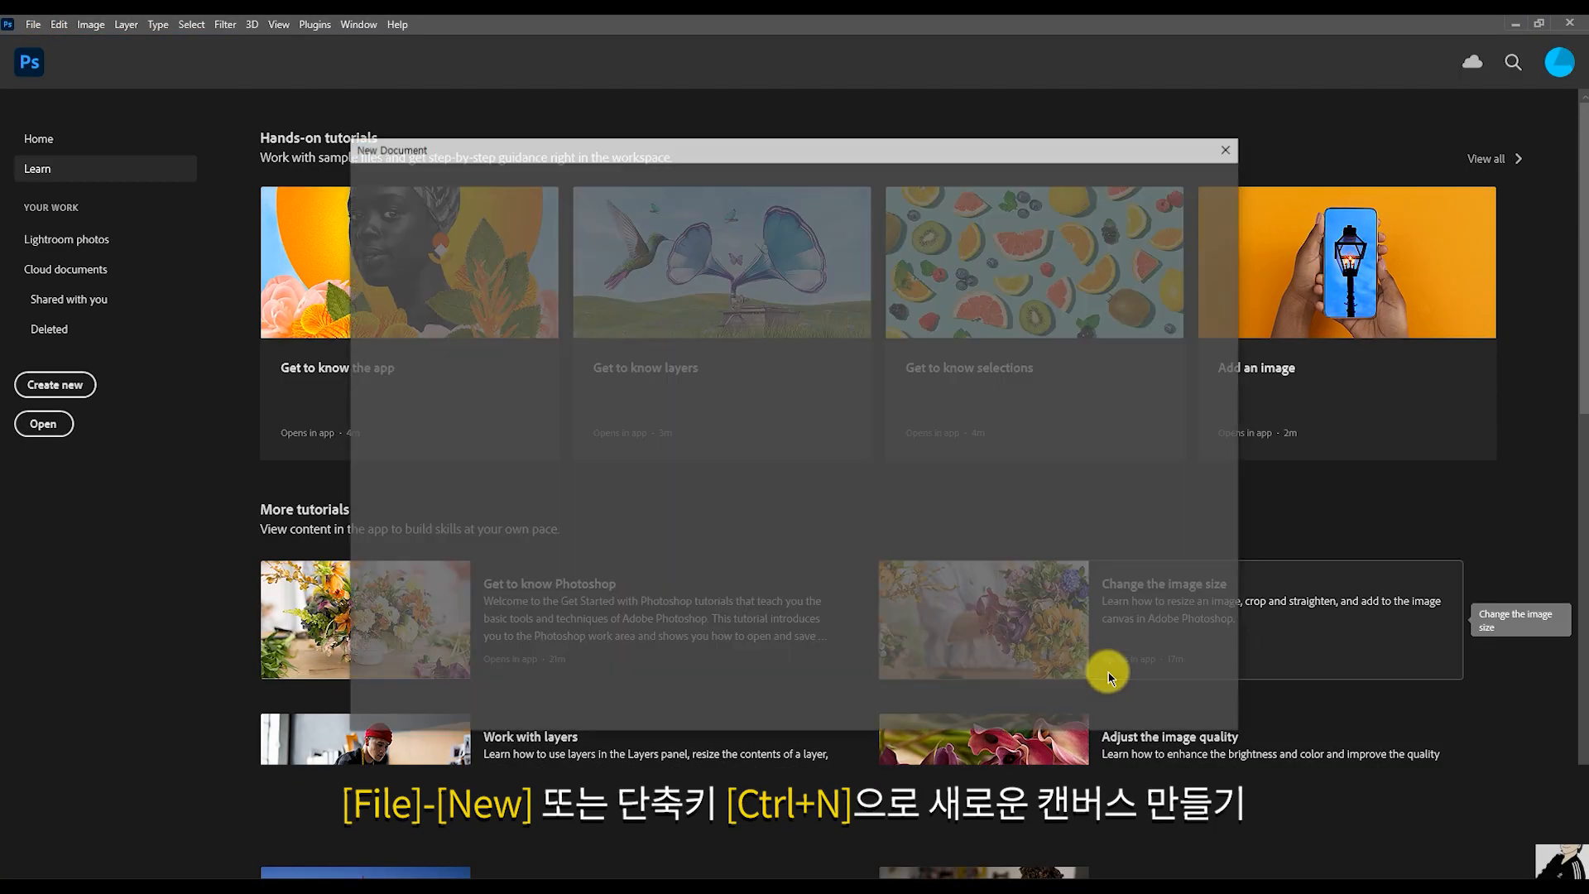
pyautogui.click(1122, 696)
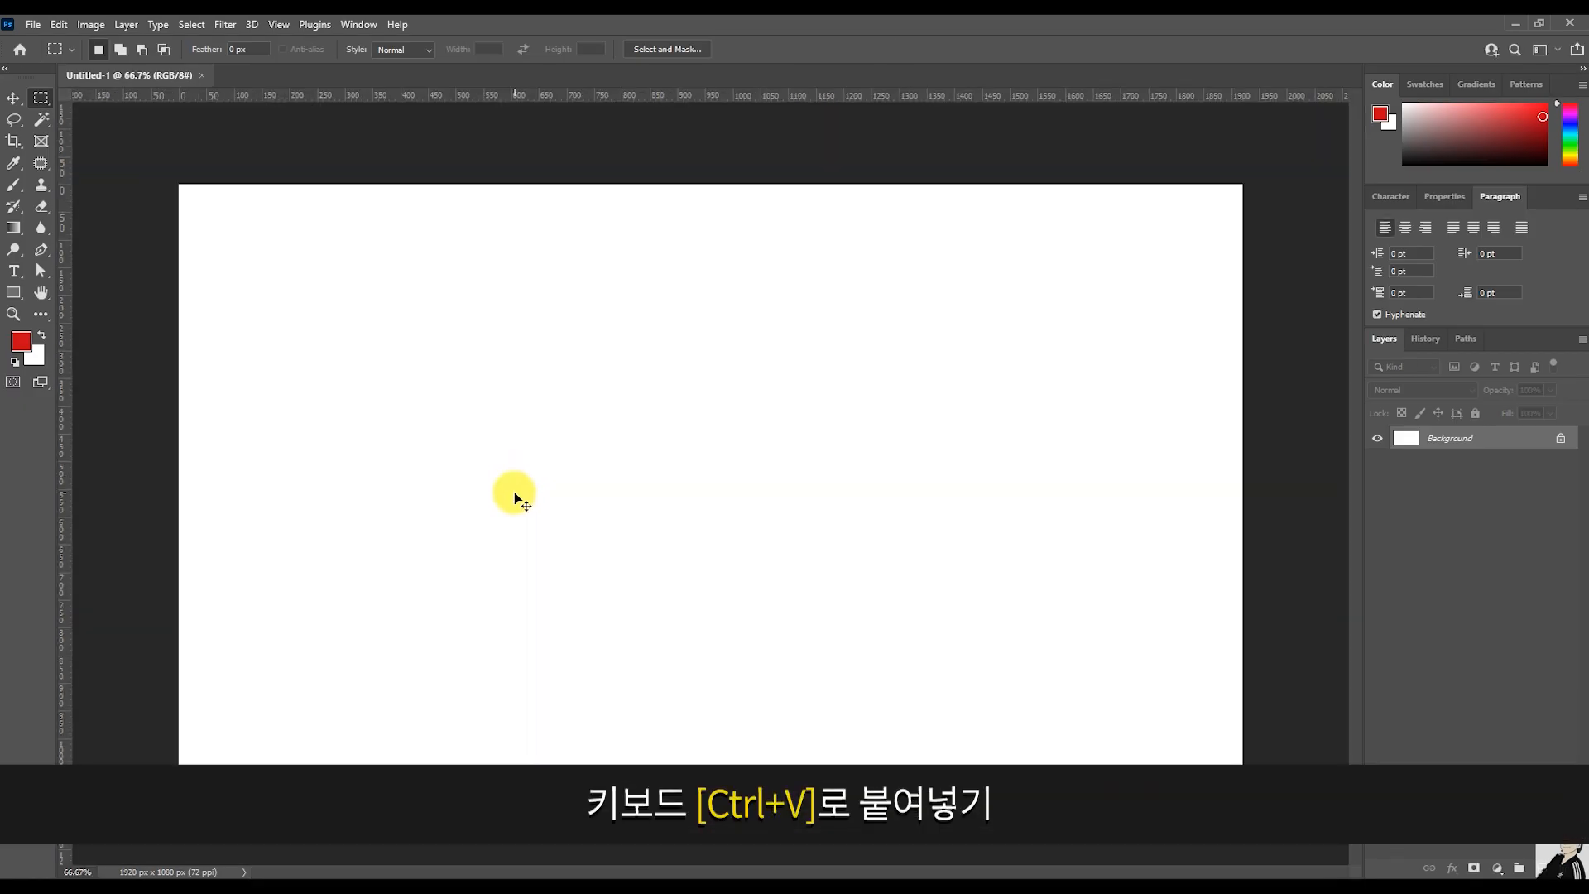
pyautogui.hotkey('ctrl', 'v')
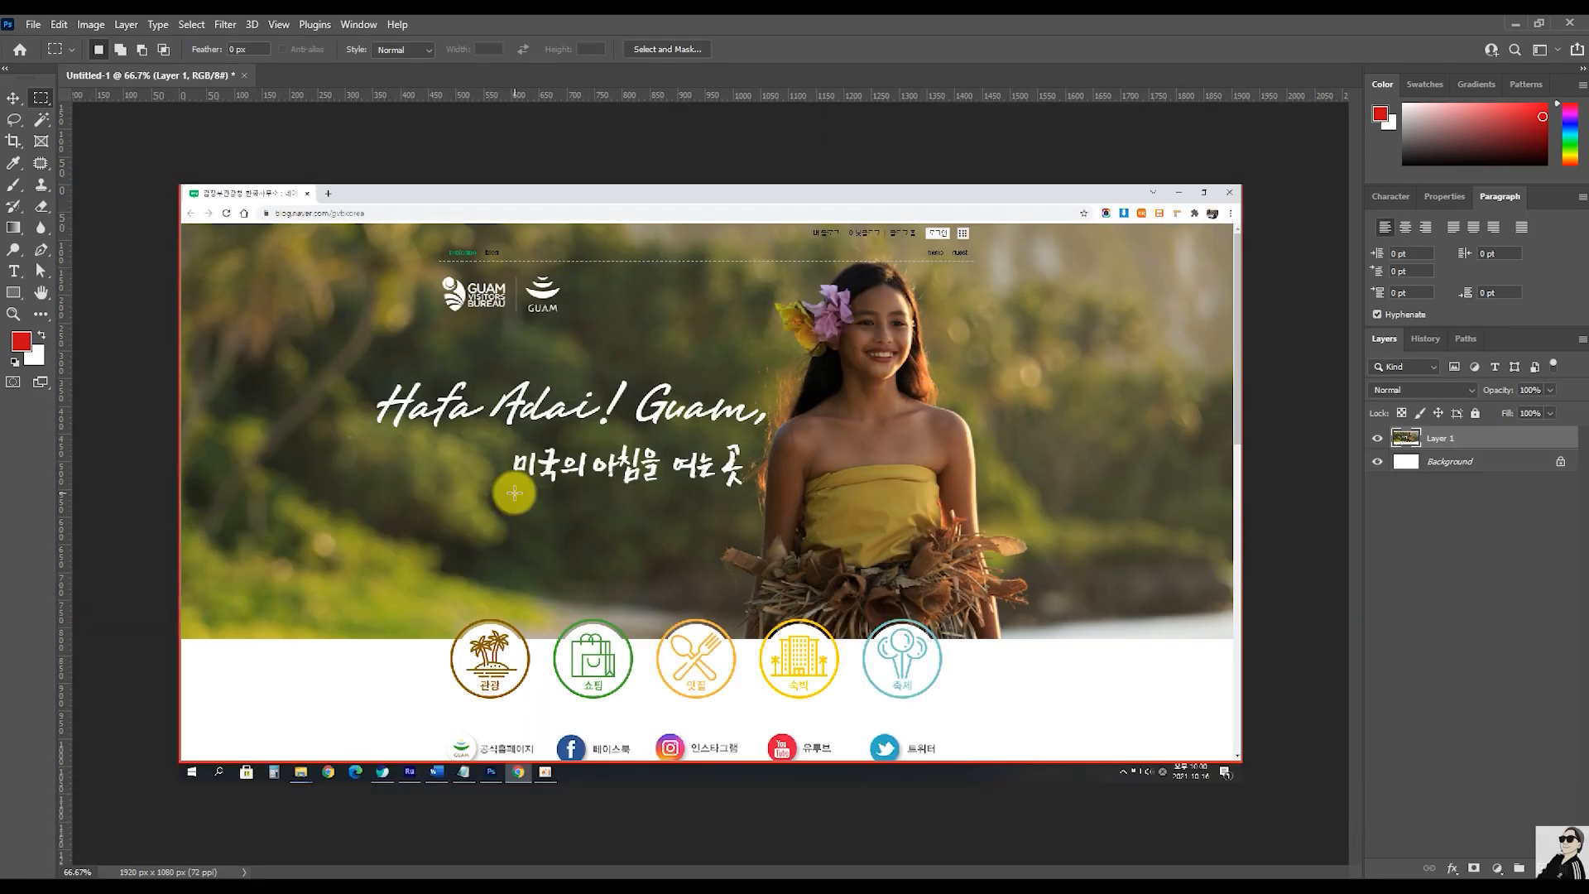
# Open the Info panel and place it over the upper right part of the pasted screenshot
pyautogui.click(359, 24)
pyautogui.click(361, 344)
pyautogui.moveTo(1103, 156); pyautogui.dragTo(1191, 159)
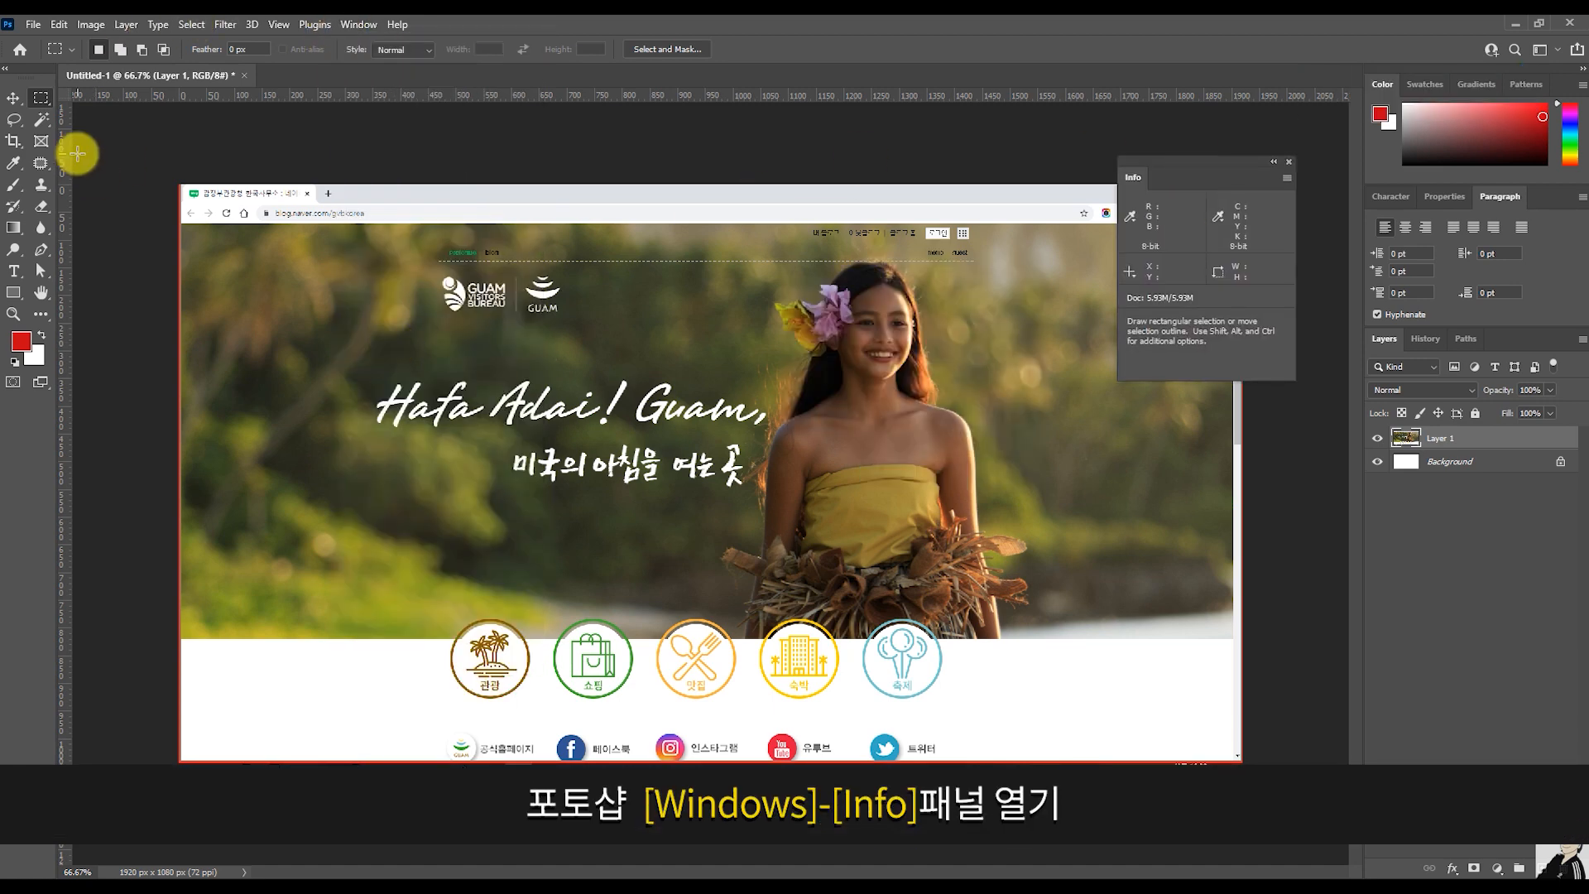
# Measure the height of the Guam blog's skin background with the Rectangular Marquee tool, from the page's upper edge to the photo's lower edge
pyautogui.moveTo(999, 639); pyautogui.dragTo(829, 227)
pyautogui.hotkey('ctrl', '+')
pyautogui.hotkey('ctrl', '+')
pyautogui.moveTo(813, 360); pyautogui.dragTo(412, 716)
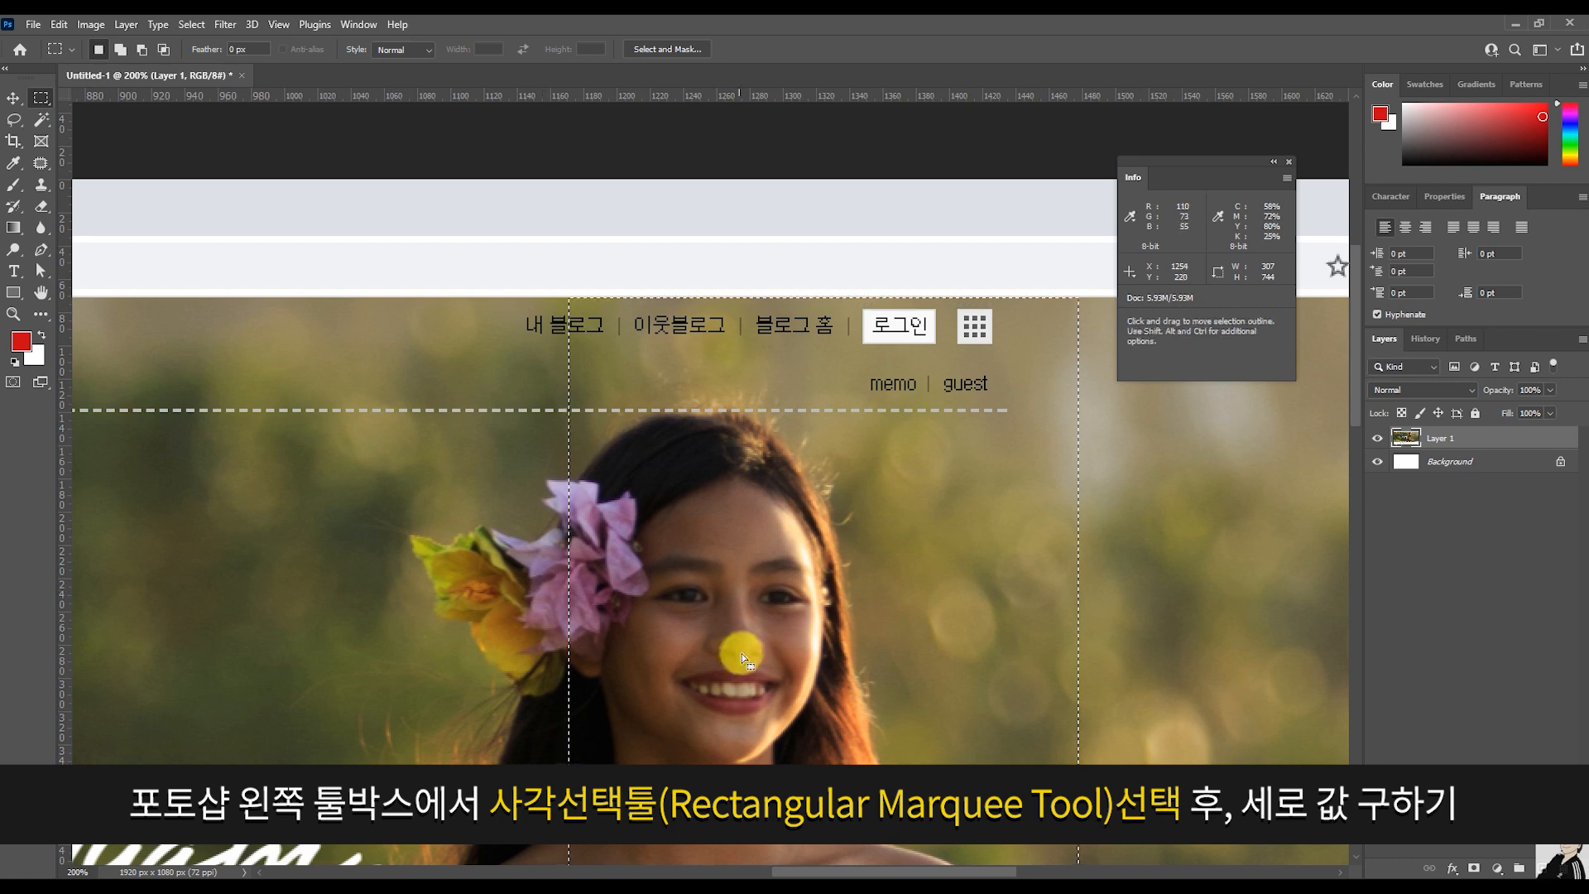
pyautogui.moveTo(941, 606); pyautogui.dragTo(699, 64)
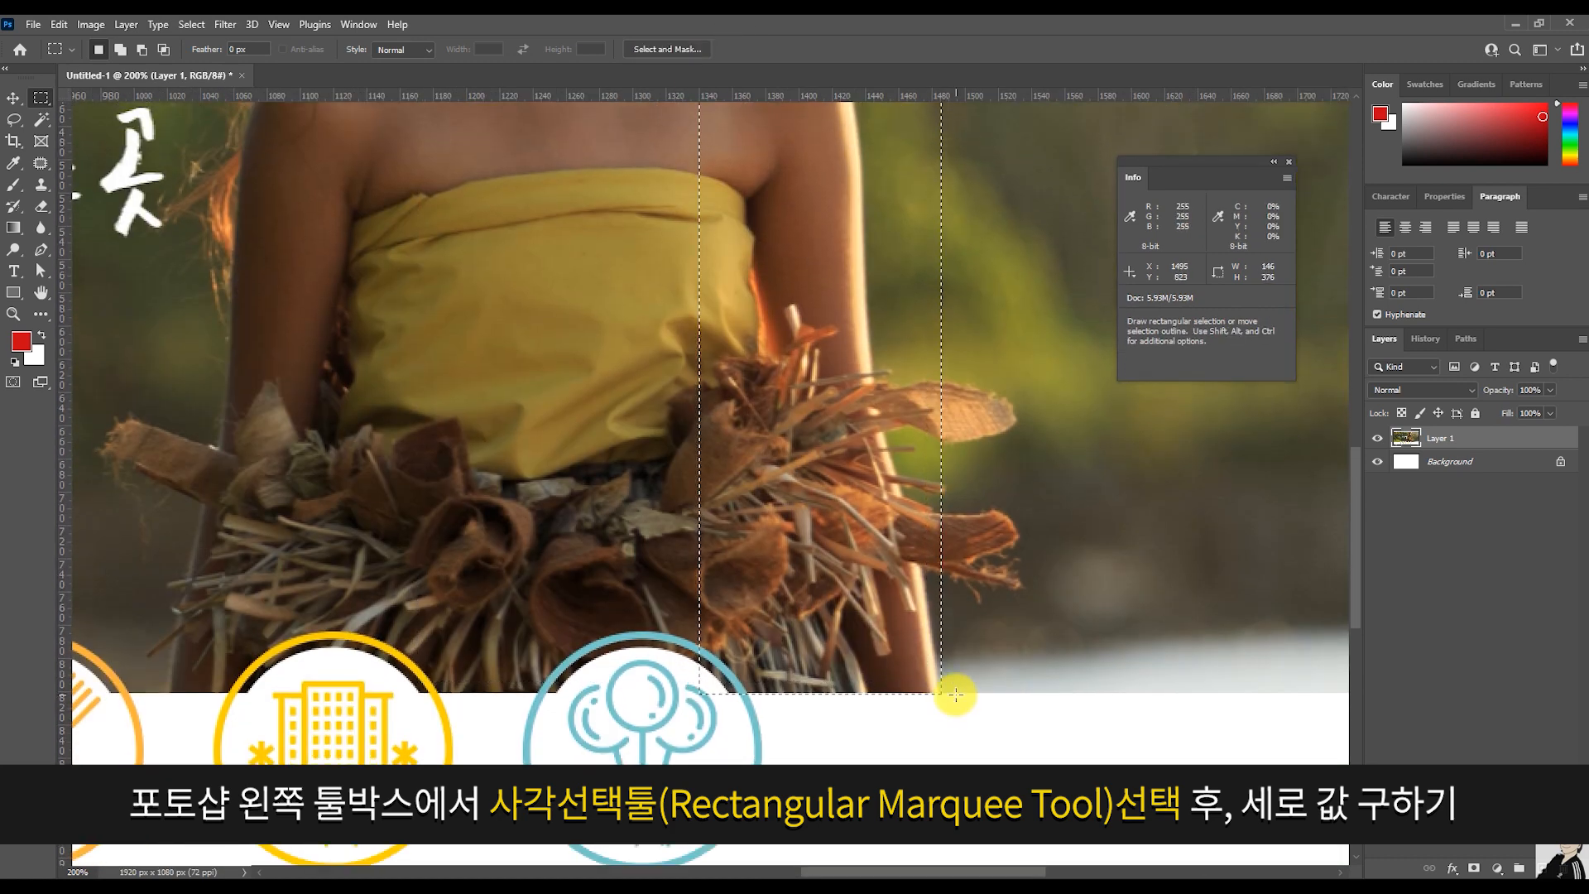
pyautogui.moveTo(955, 693); pyautogui.dragTo(727, 159)
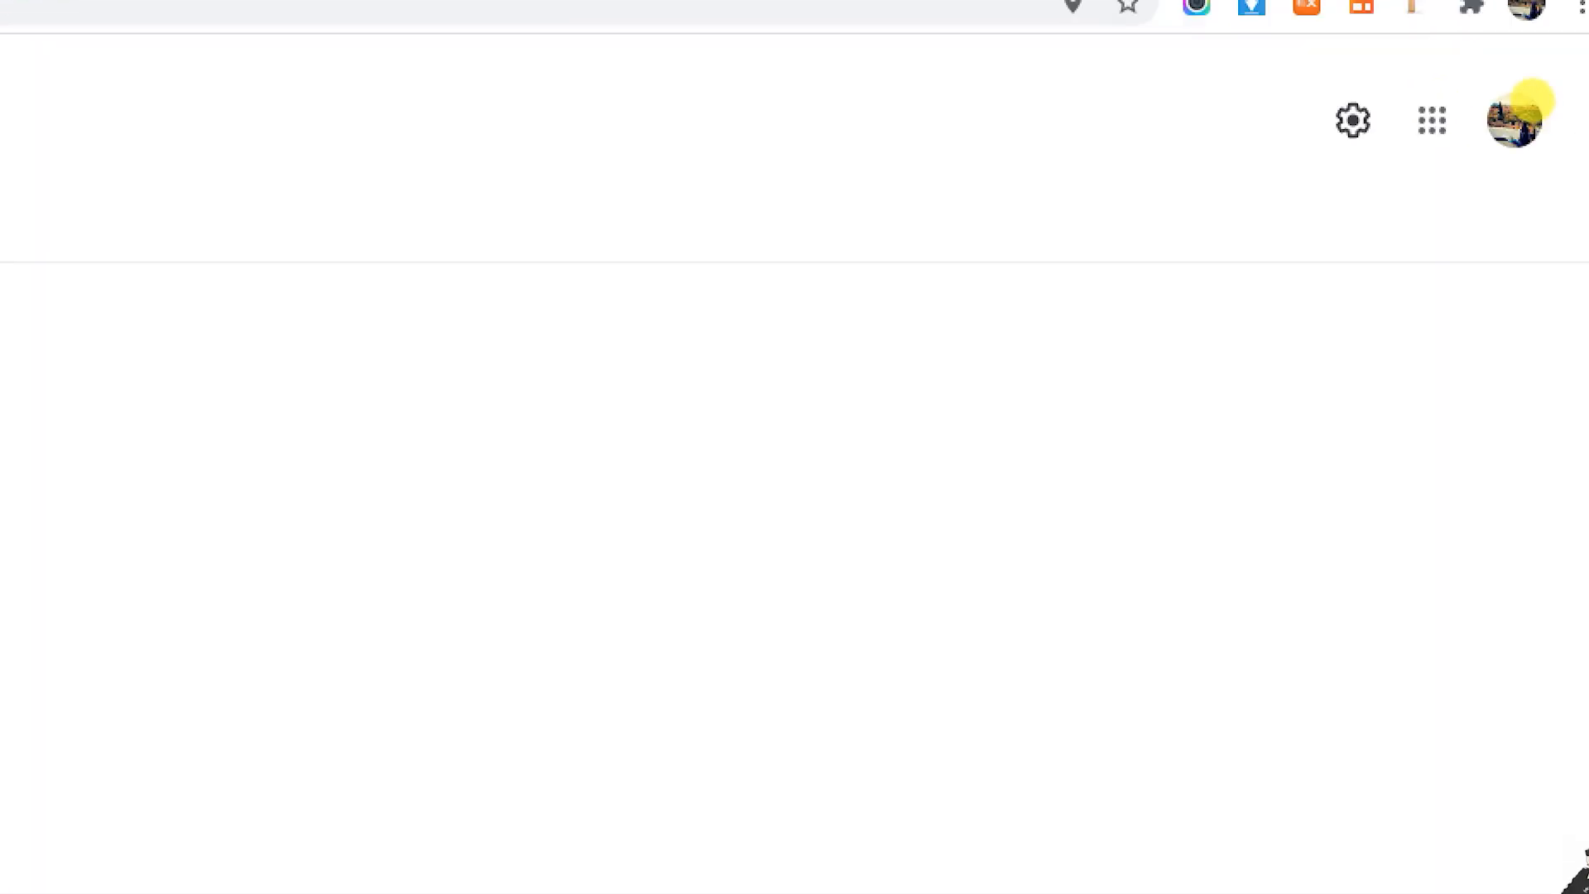
# In Chrome, measure the Guam blog header photo's height with the Page Ruler Redux extension and close the ruler
pyautogui.click(1519, 47)
pyautogui.moveTo(1396, 56)
pyautogui.mouseDown()
pyautogui.moveTo(1437, 130)
pyautogui.moveTo(1447, 83)
pyautogui.moveTo(1399, 58)
pyautogui.moveTo(1378, 81)
pyautogui.moveTo(1420, 24)
pyautogui.mouseUp()
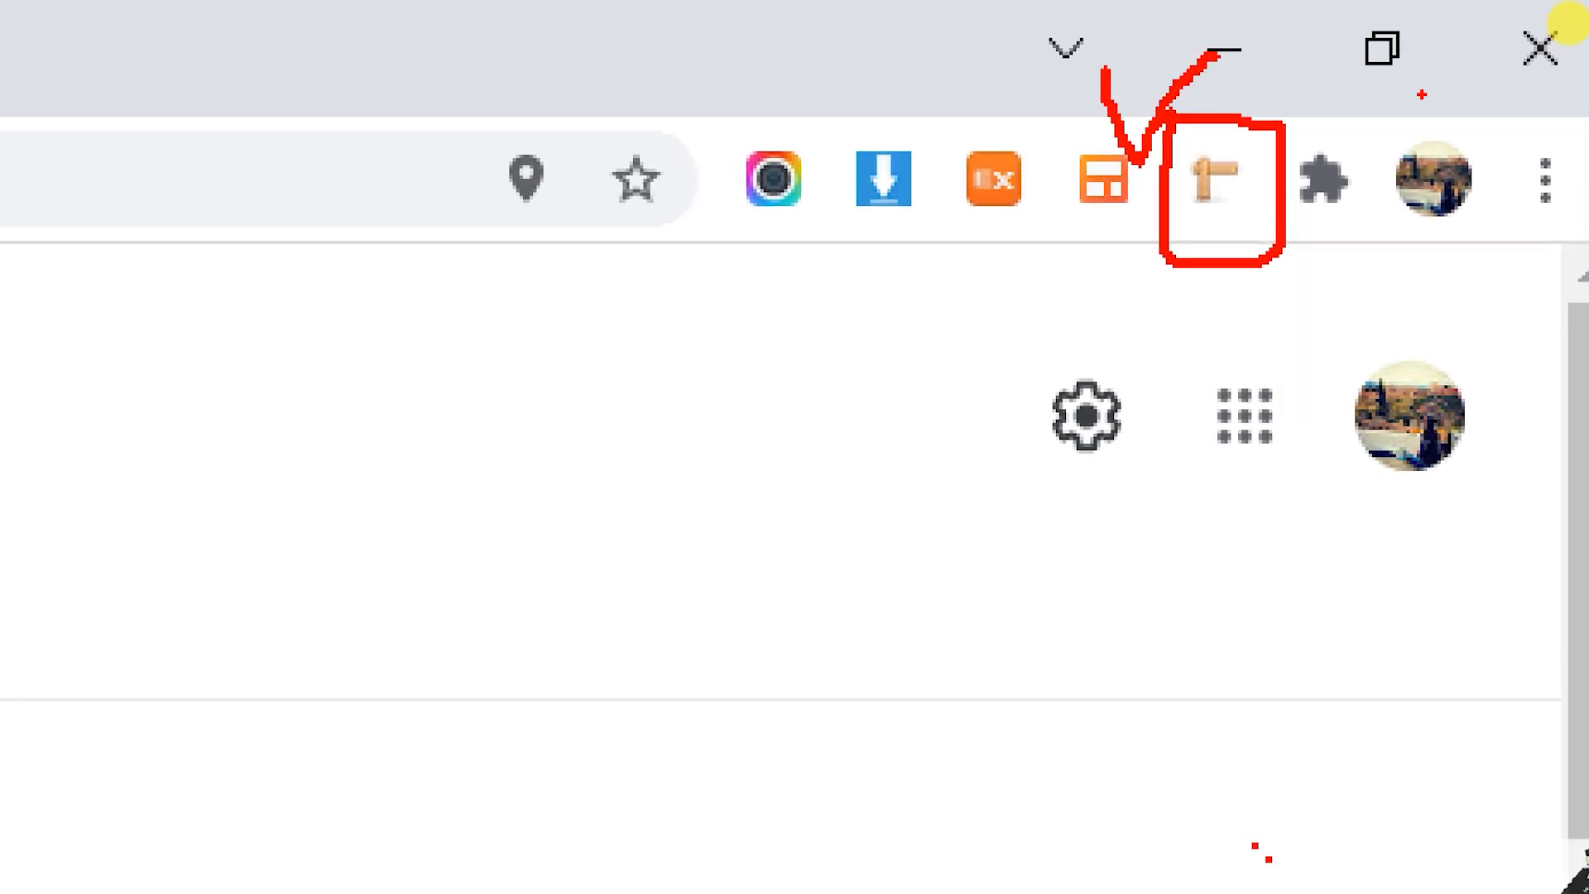
pyautogui.press('Escape')
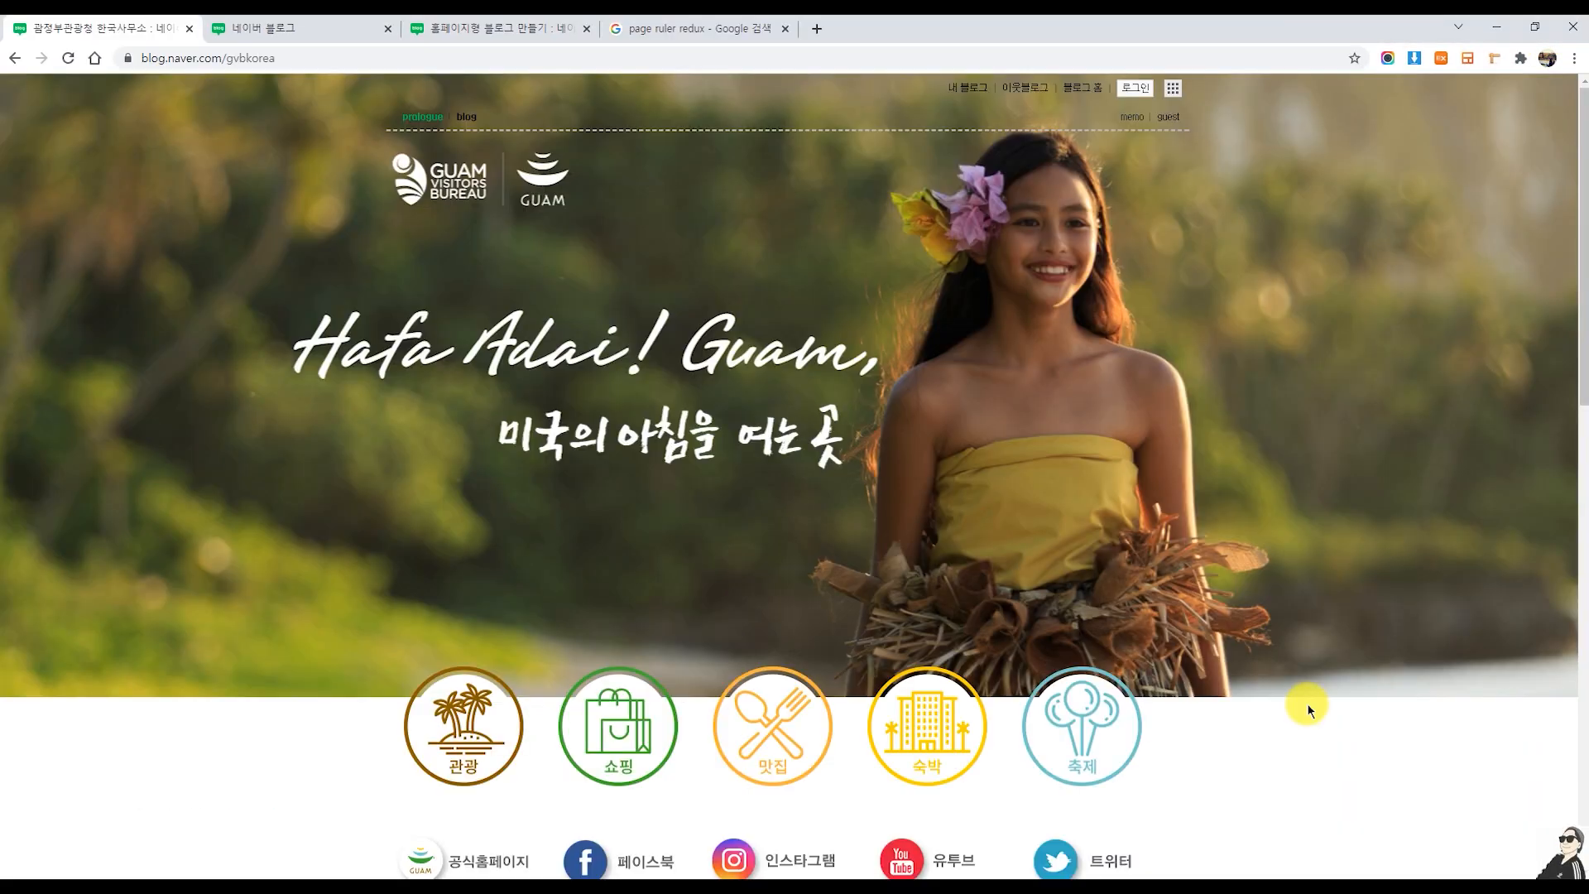
pyautogui.click(1494, 63)
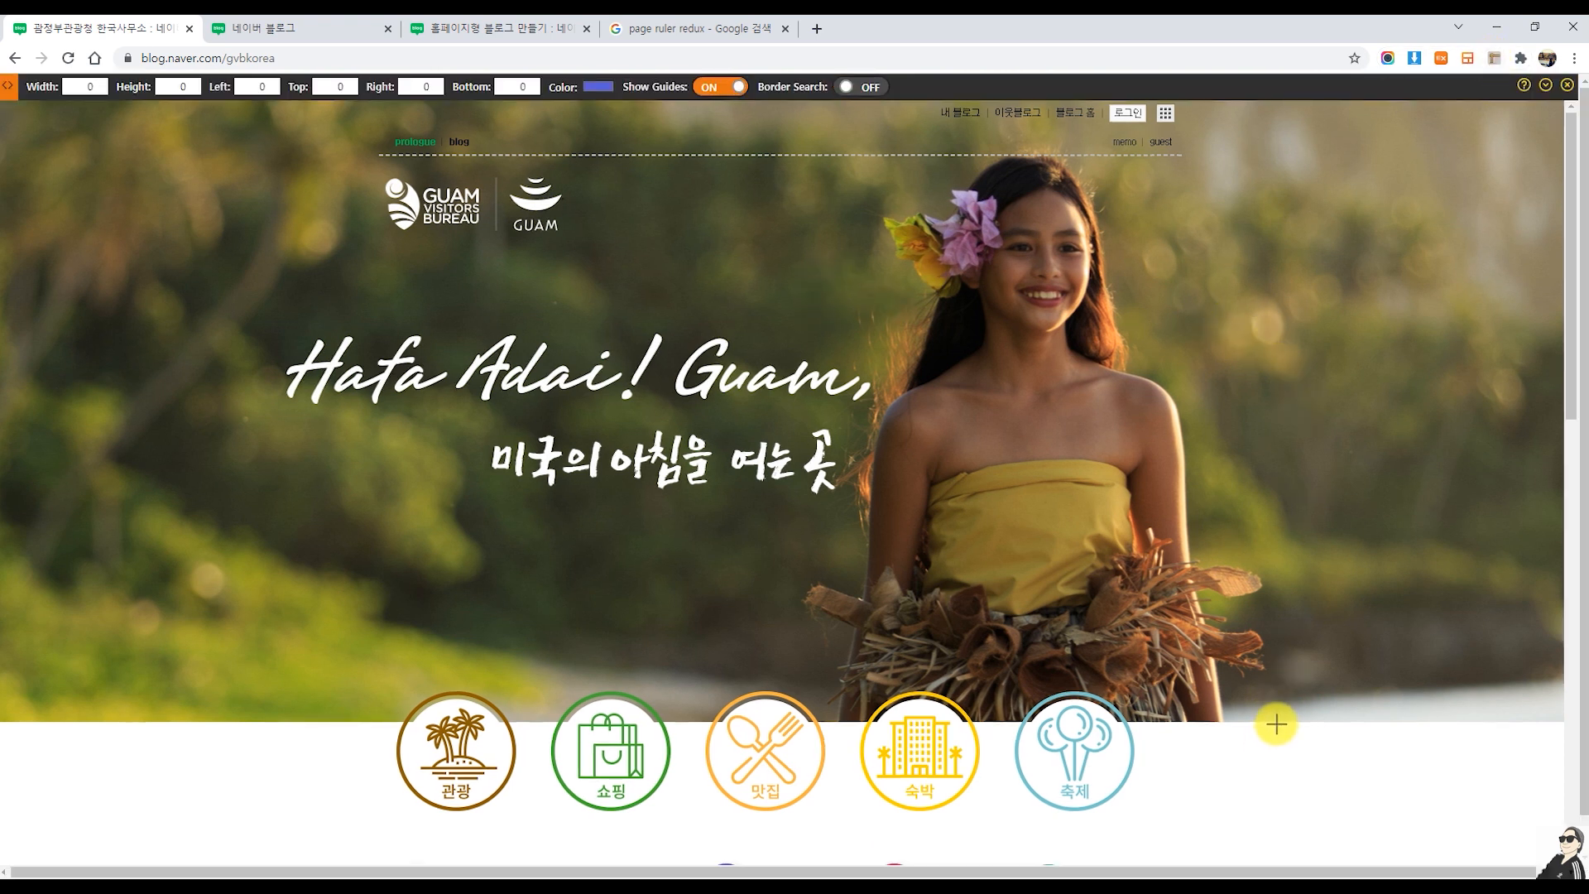
pyautogui.moveTo(1276, 724); pyautogui.dragTo(1210, 86)
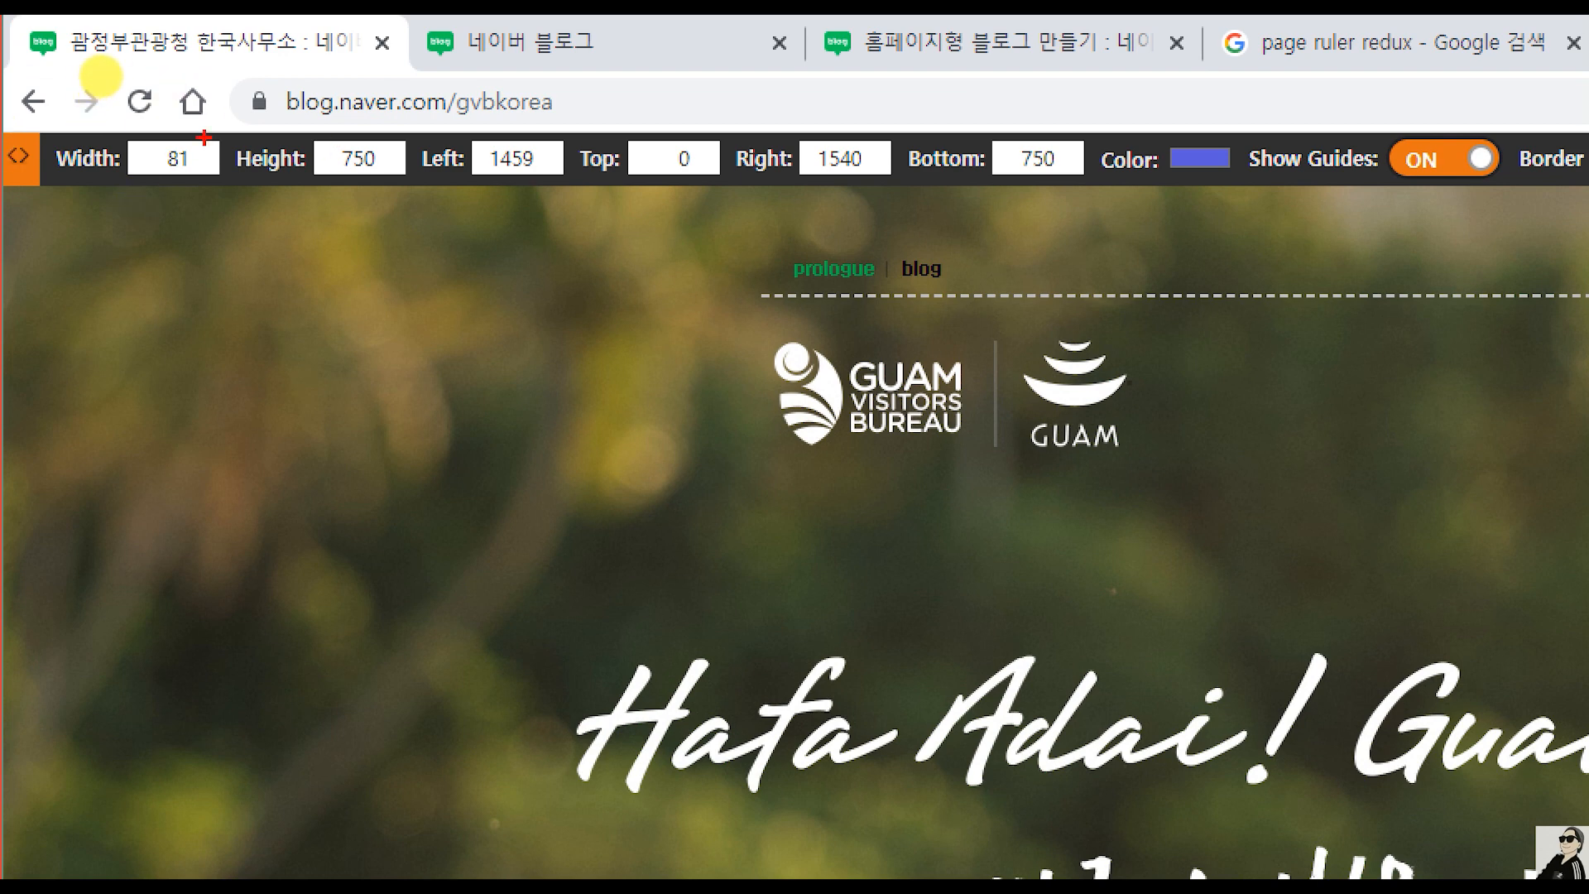
pyautogui.moveTo(225, 139)
pyautogui.mouseDown()
pyautogui.moveTo(365, 201)
pyautogui.moveTo(423, 170)
pyautogui.moveTo(315, 134)
pyautogui.moveTo(281, 77)
pyautogui.mouseUp()
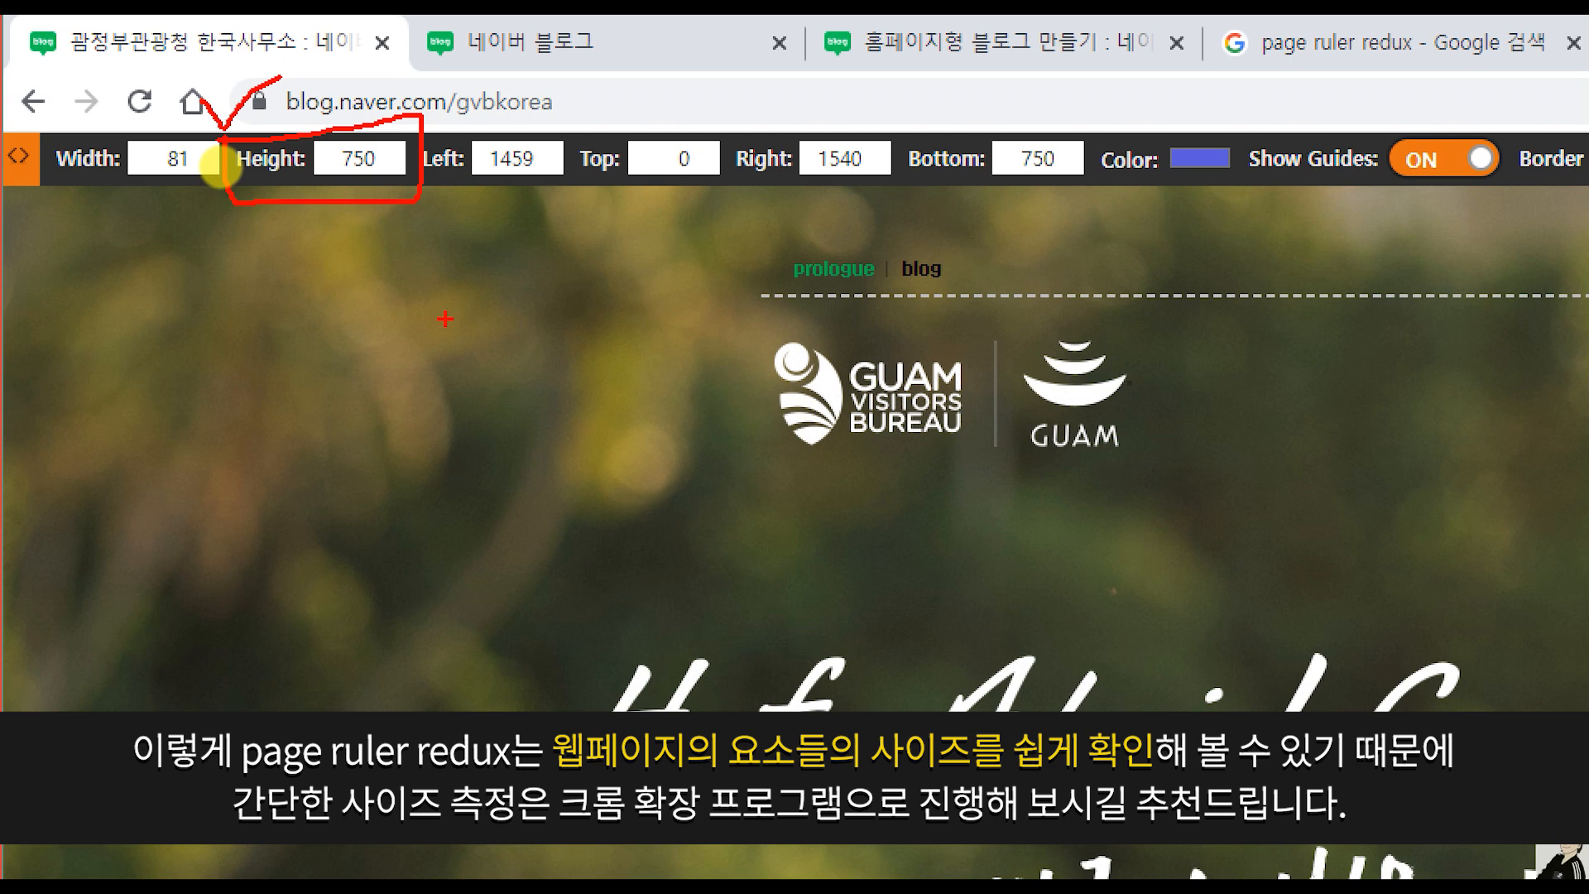
pyautogui.press('Escape')
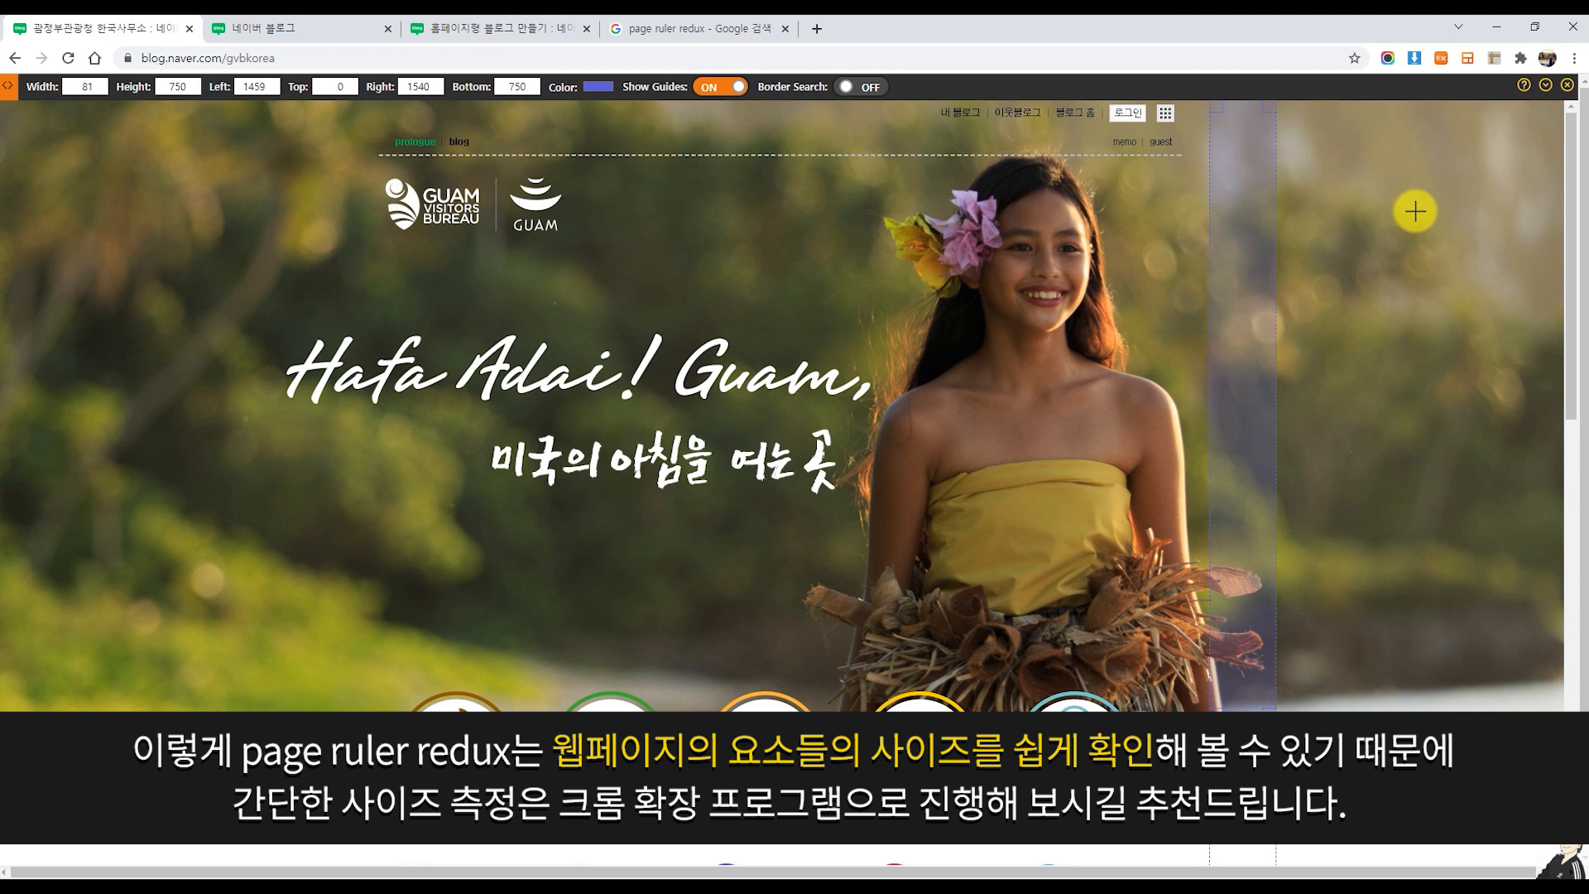
pyautogui.click(1567, 86)
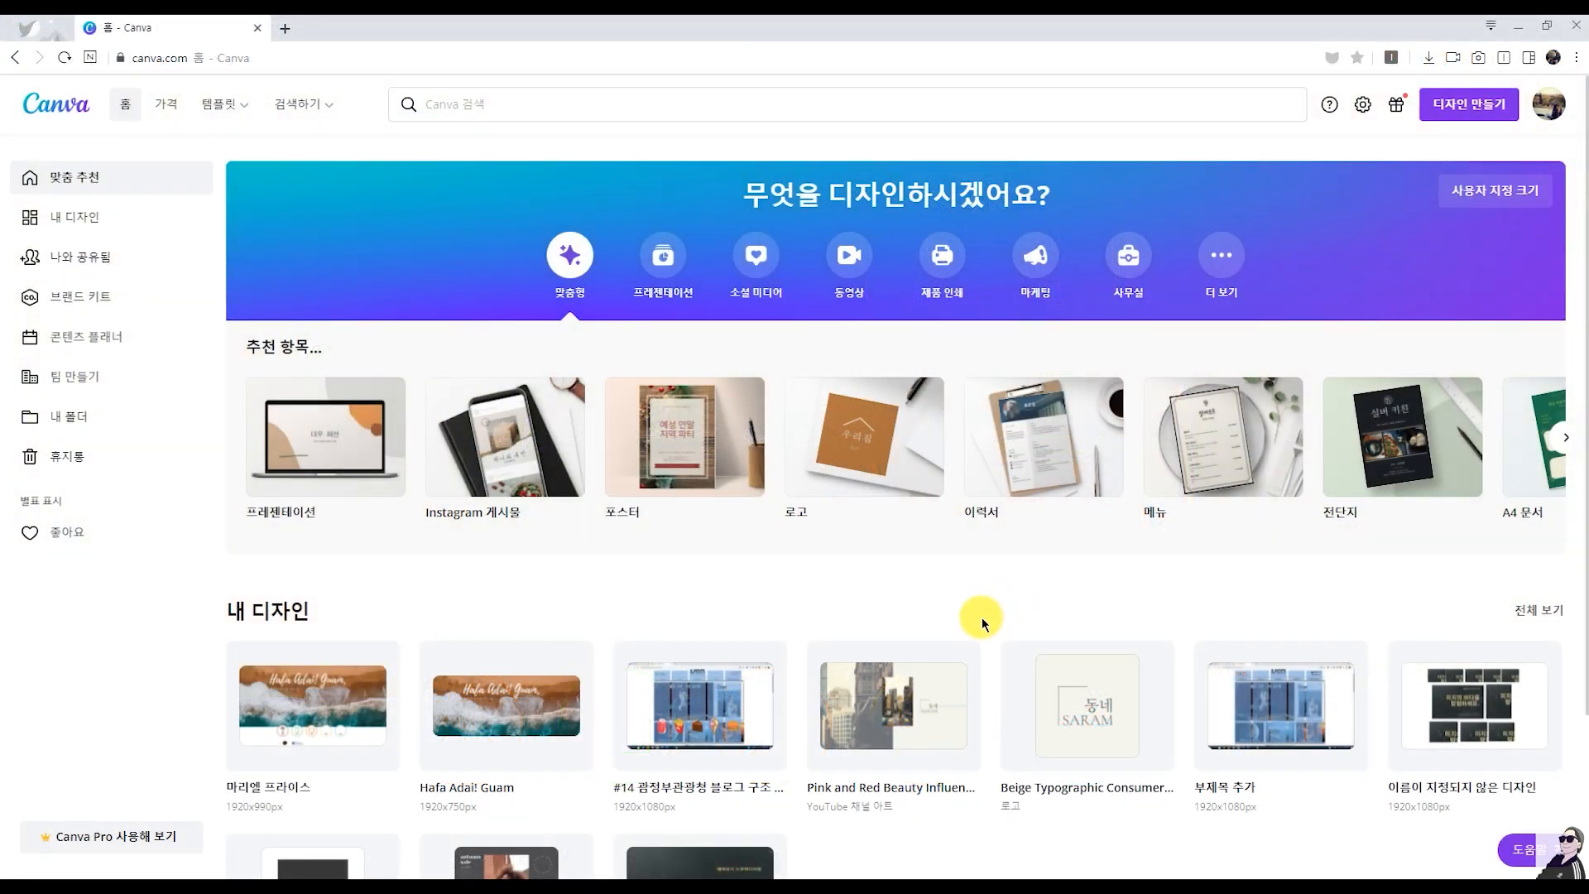
pyautogui.scroll(-2, 967, 630)
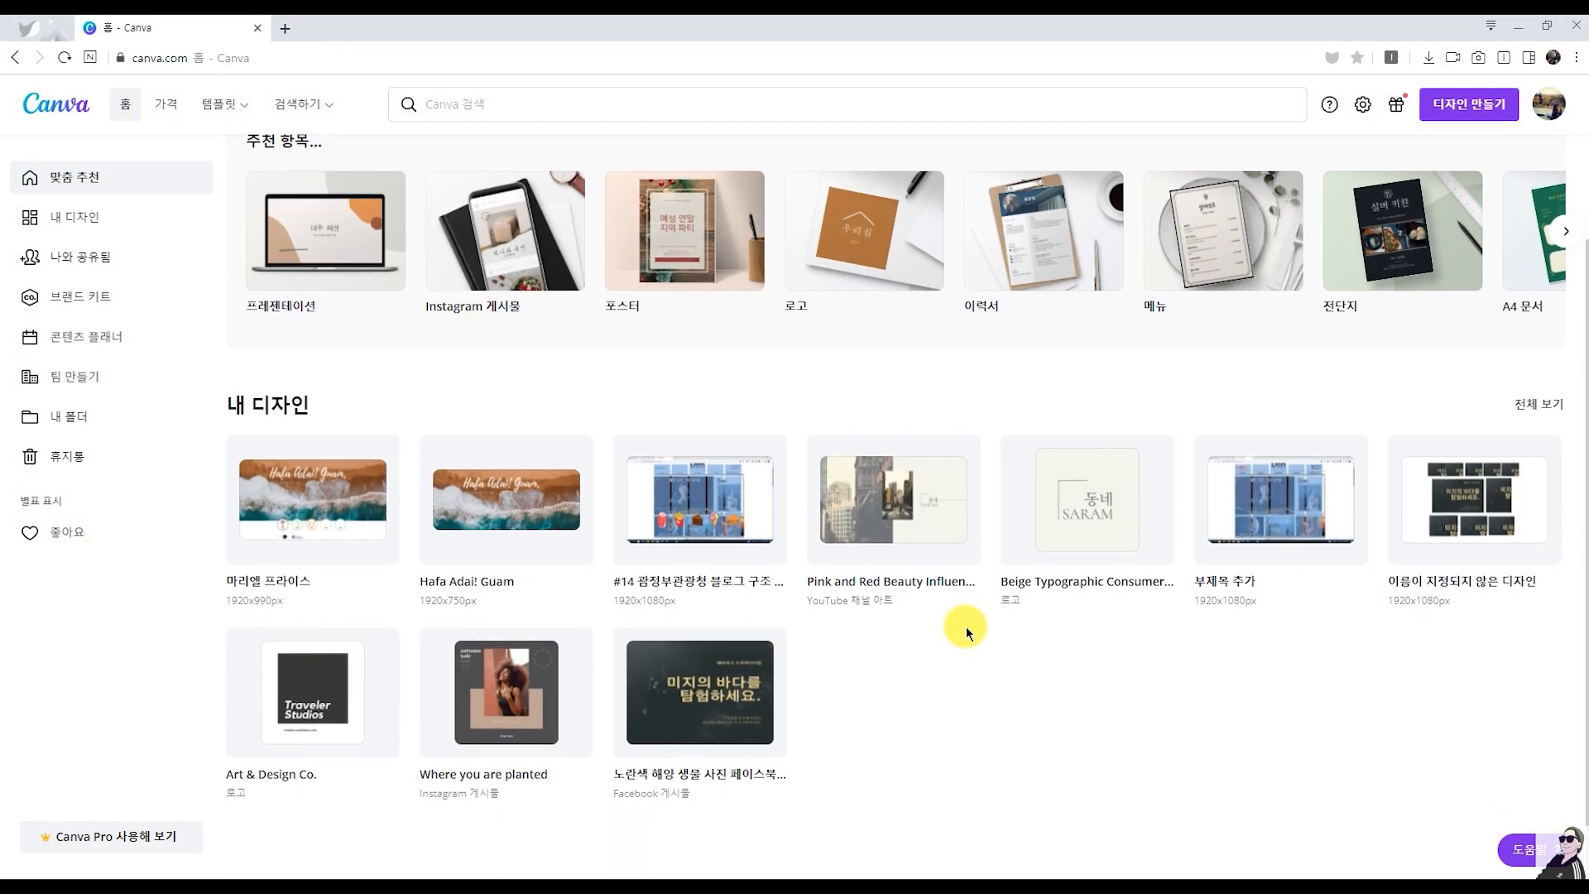
pyautogui.scroll(2, 967, 631)
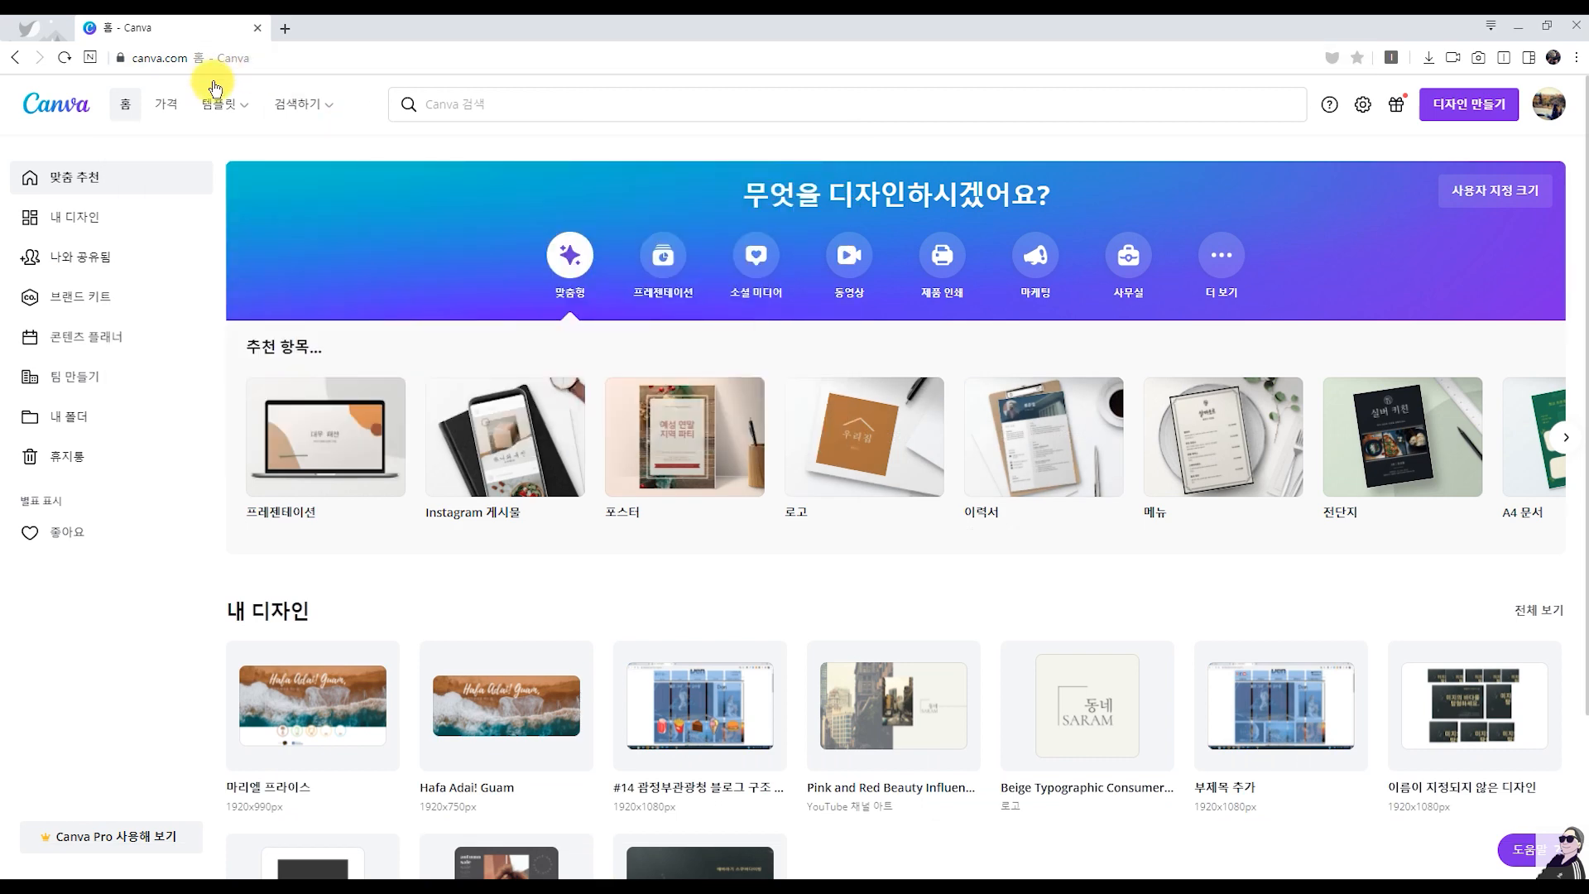
pyautogui.moveTo(212, 112)
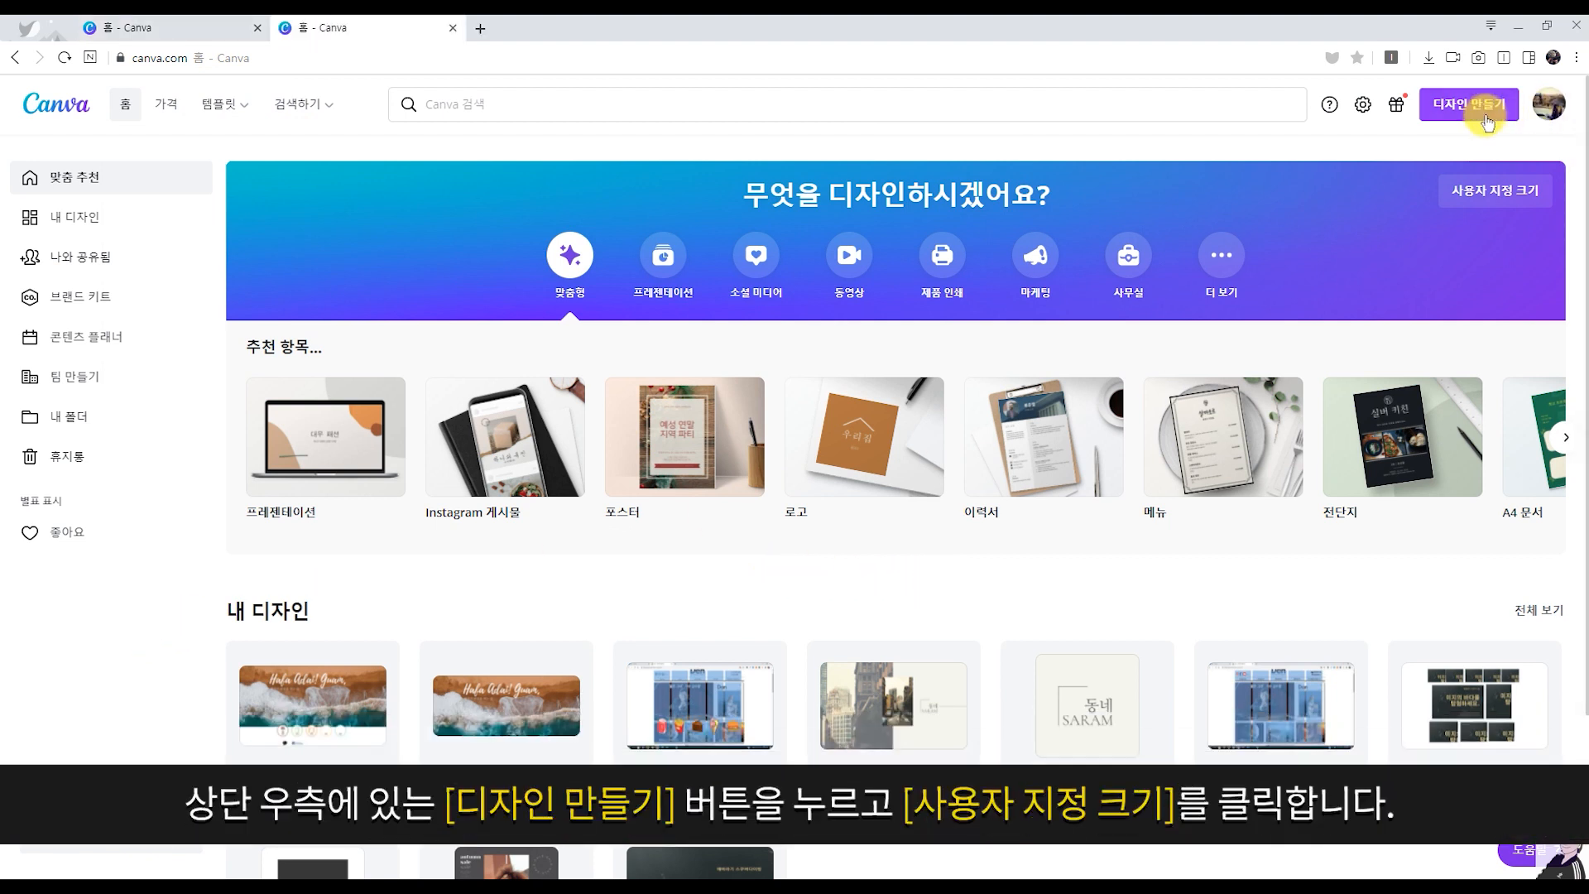
# Create a new custom-size design, 1920 px wide and 750 px high
pyautogui.click(1487, 120)
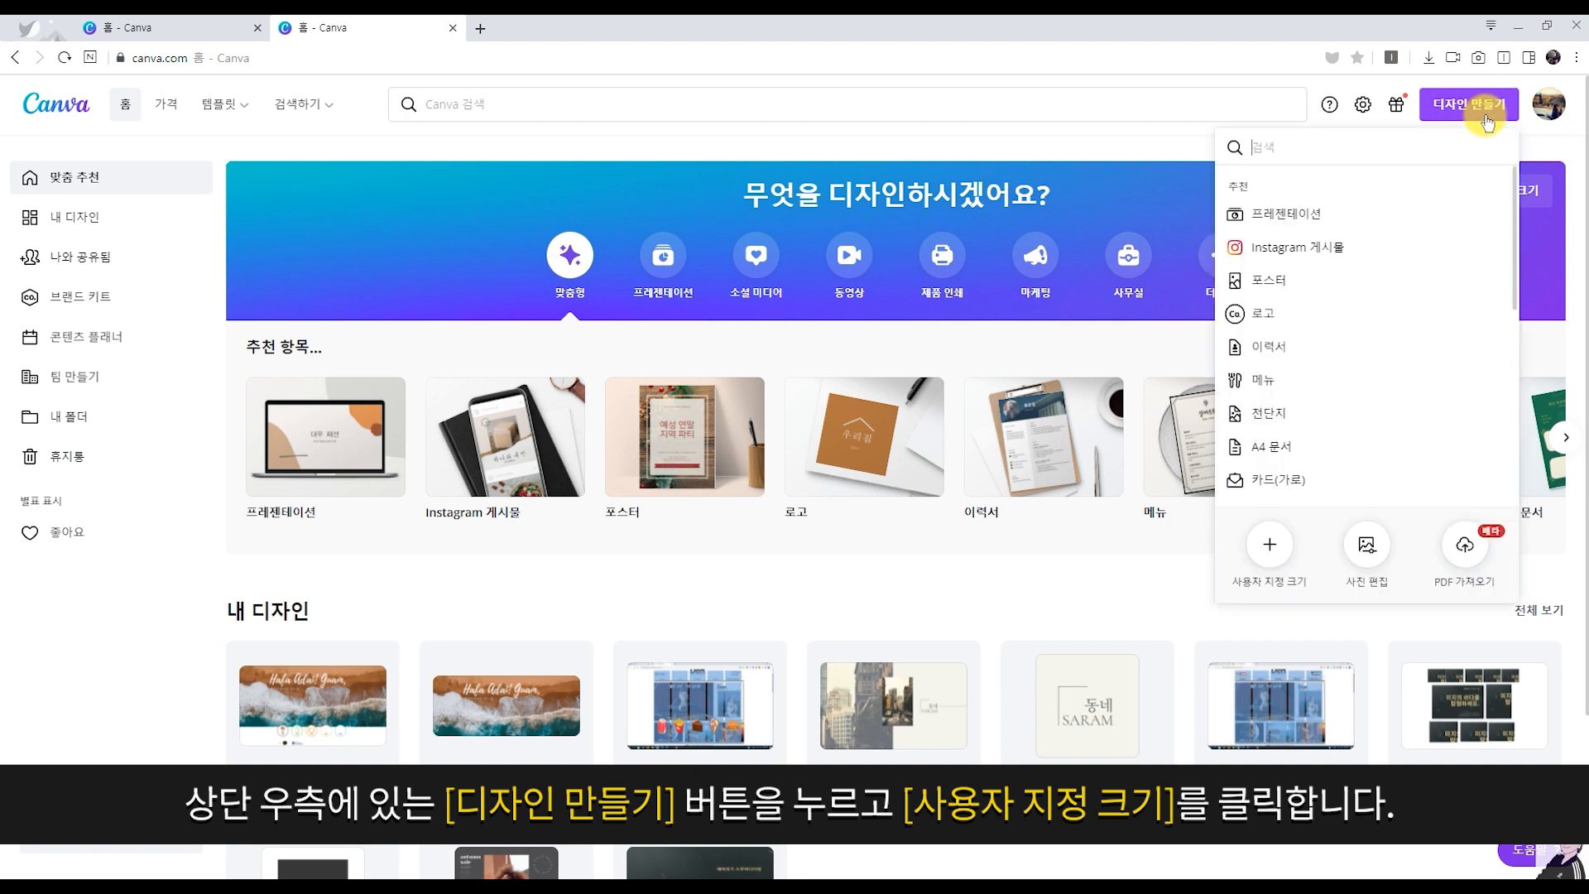
pyautogui.click(1271, 553)
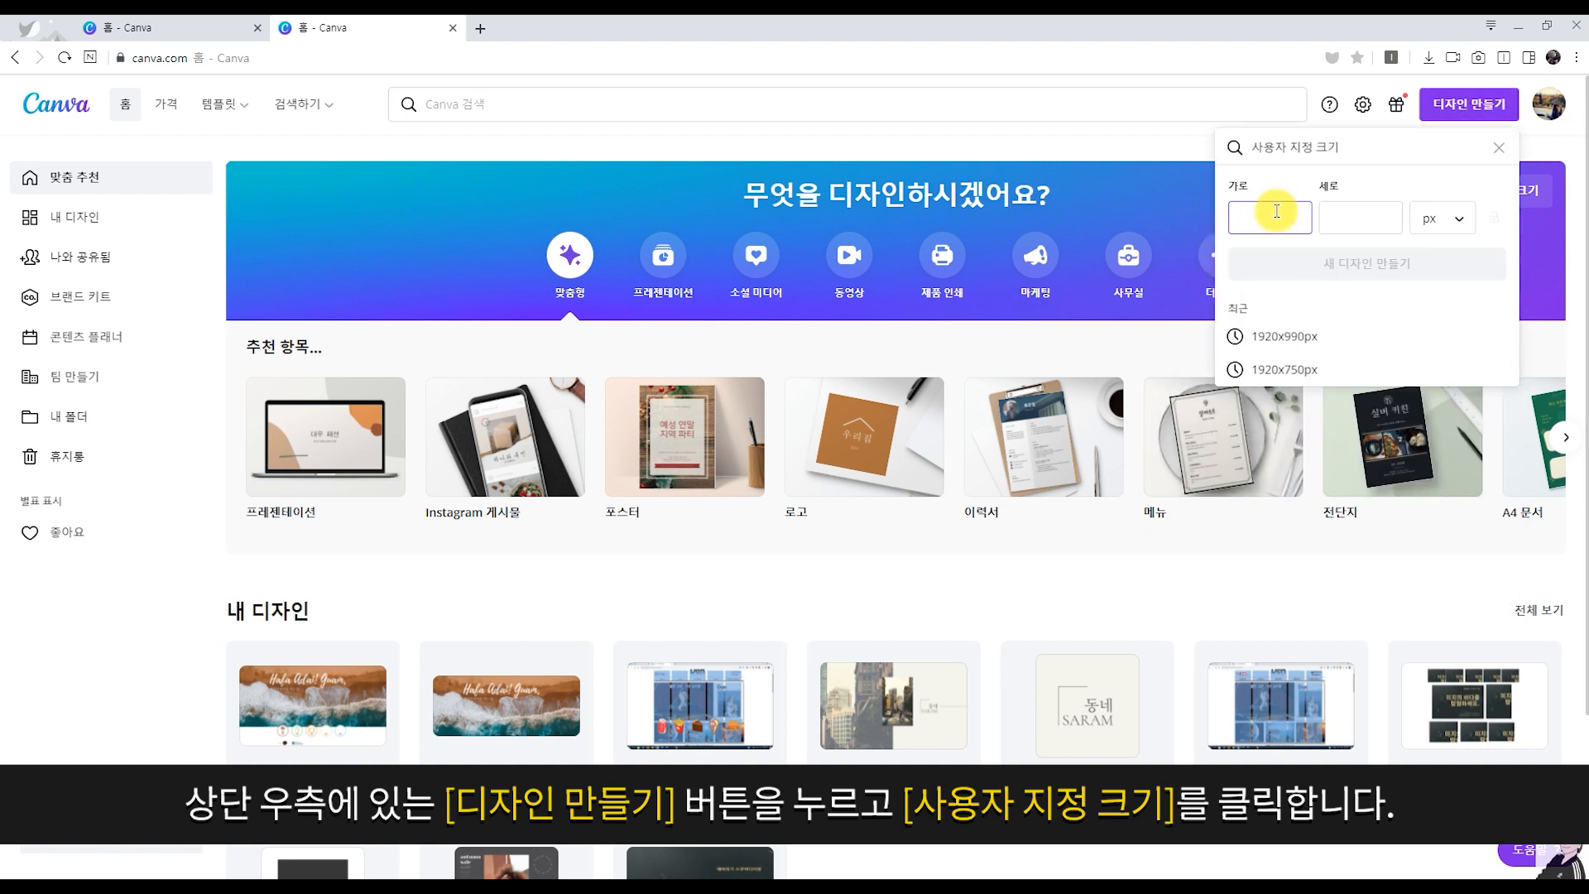
pyautogui.write('192')
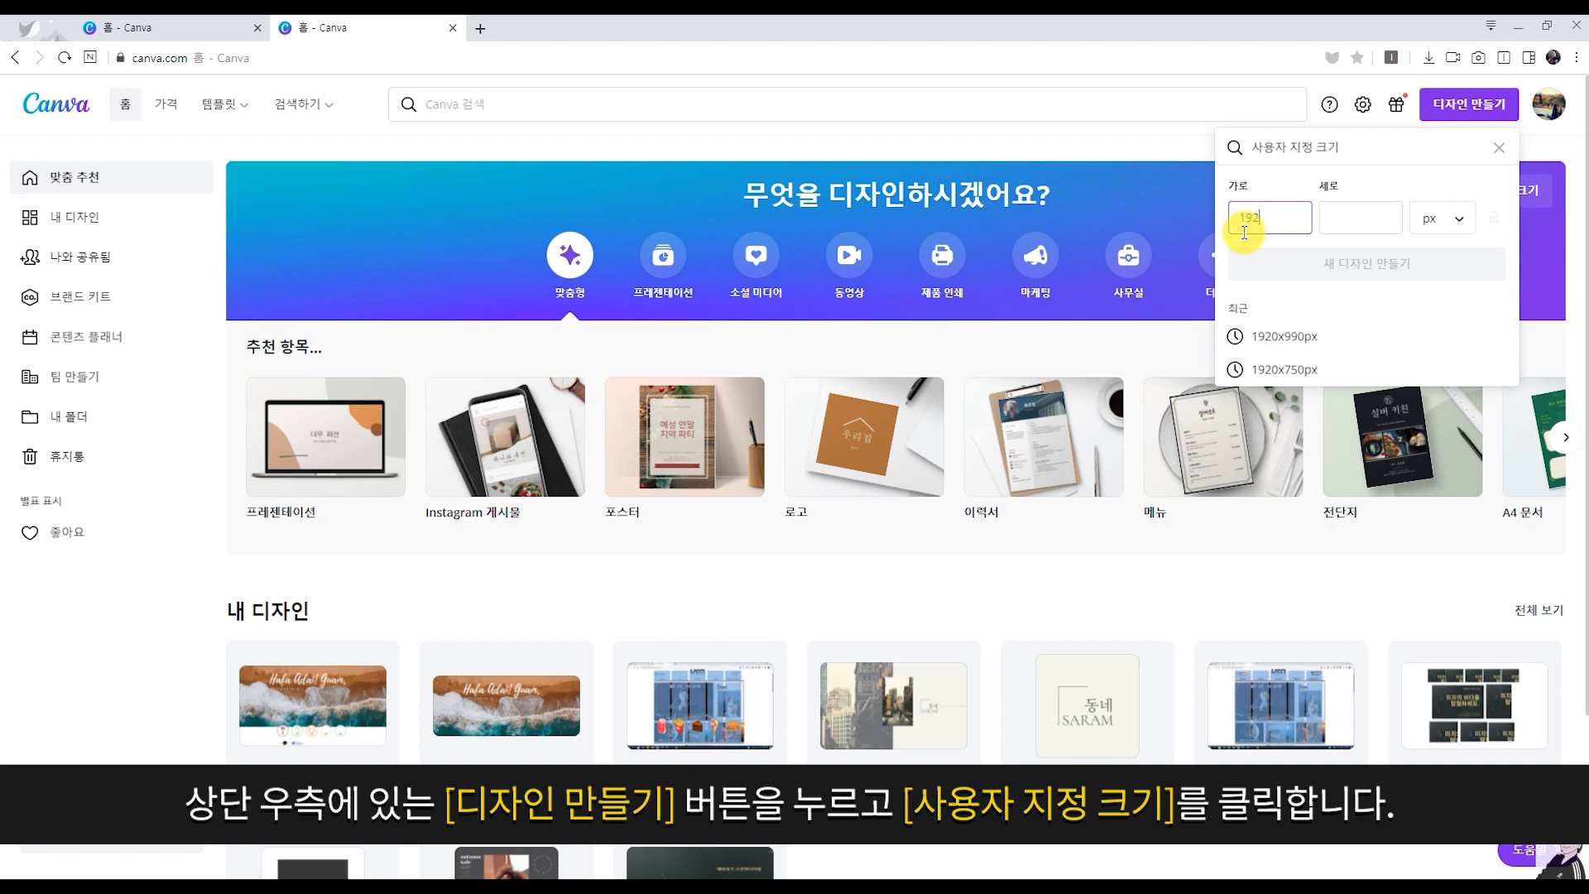
pyautogui.write('0')
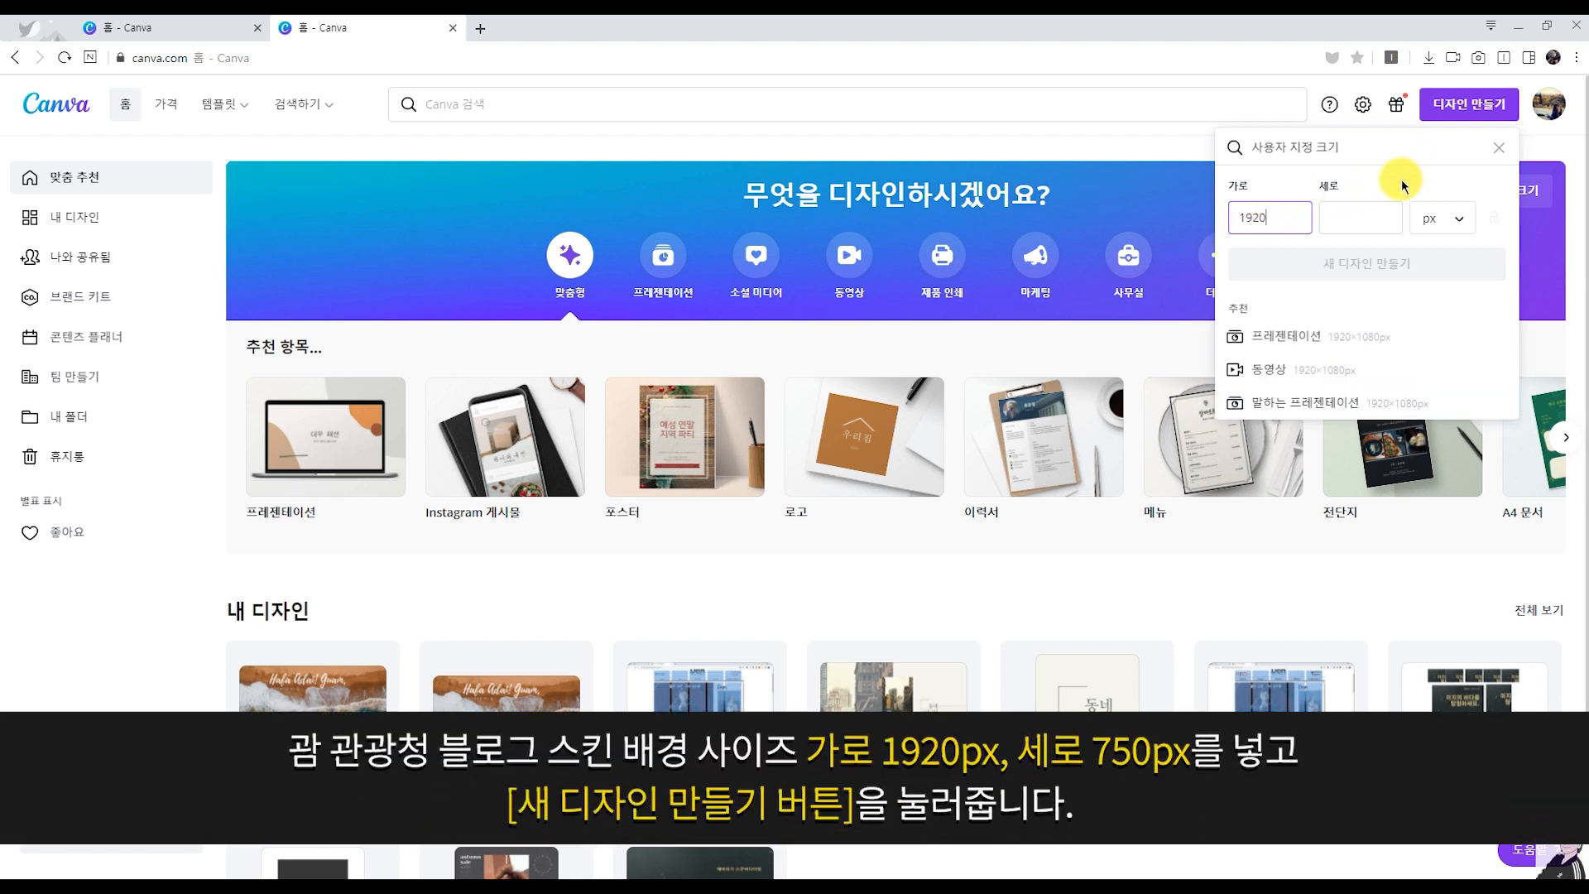
pyautogui.click(1379, 222)
pyautogui.write('750')
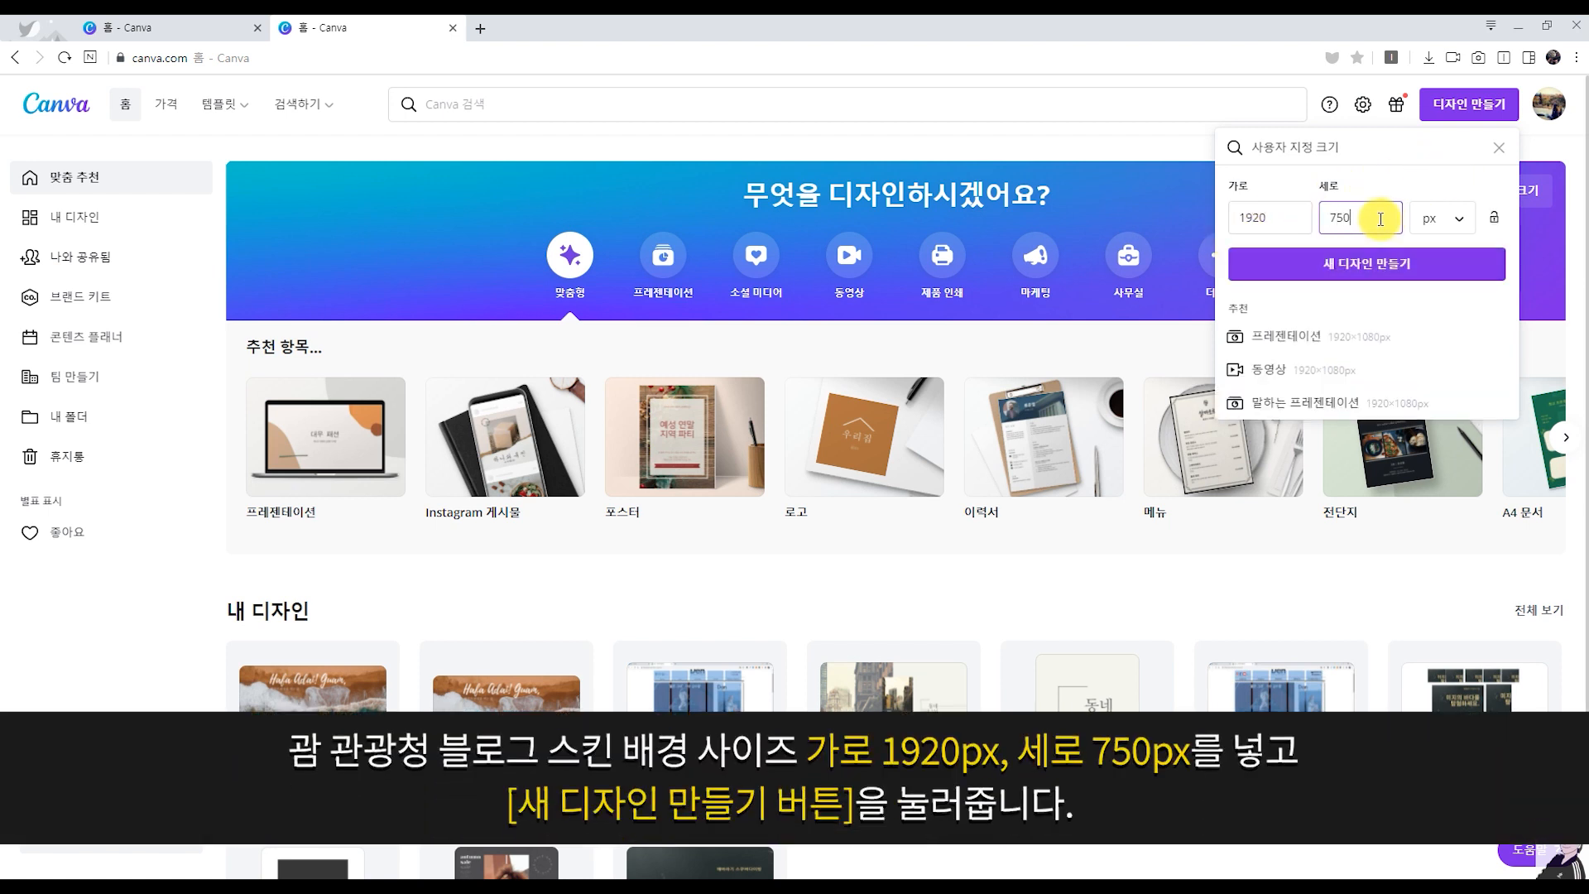
pyautogui.click(1434, 271)
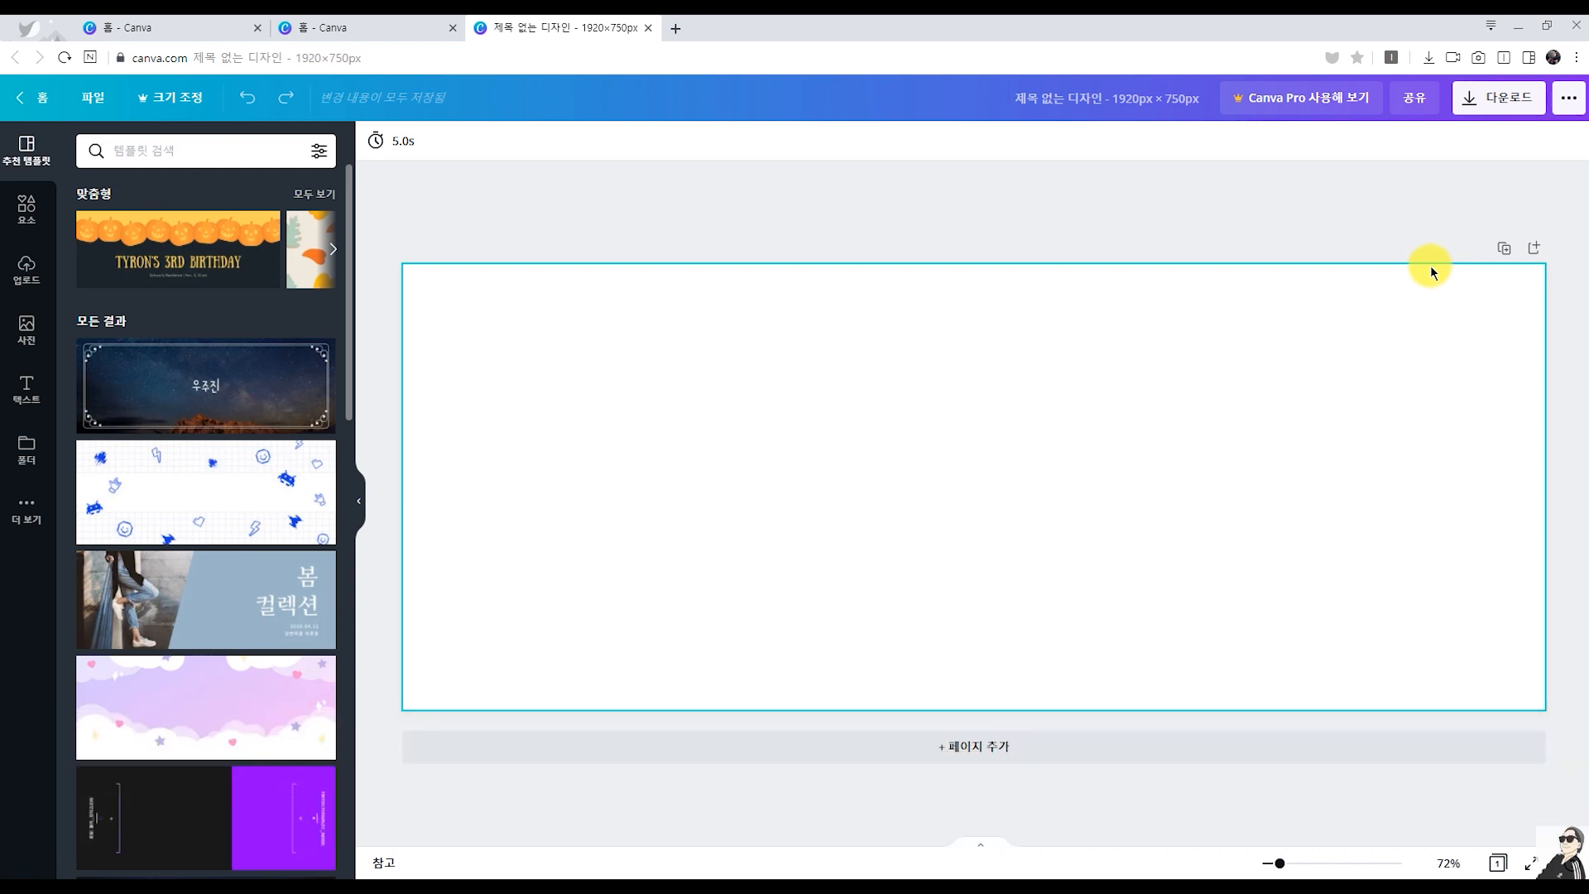
# Search the photo library for 괌 and look through the pictures it offers
pyautogui.click(26, 327)
pyautogui.click(156, 151)
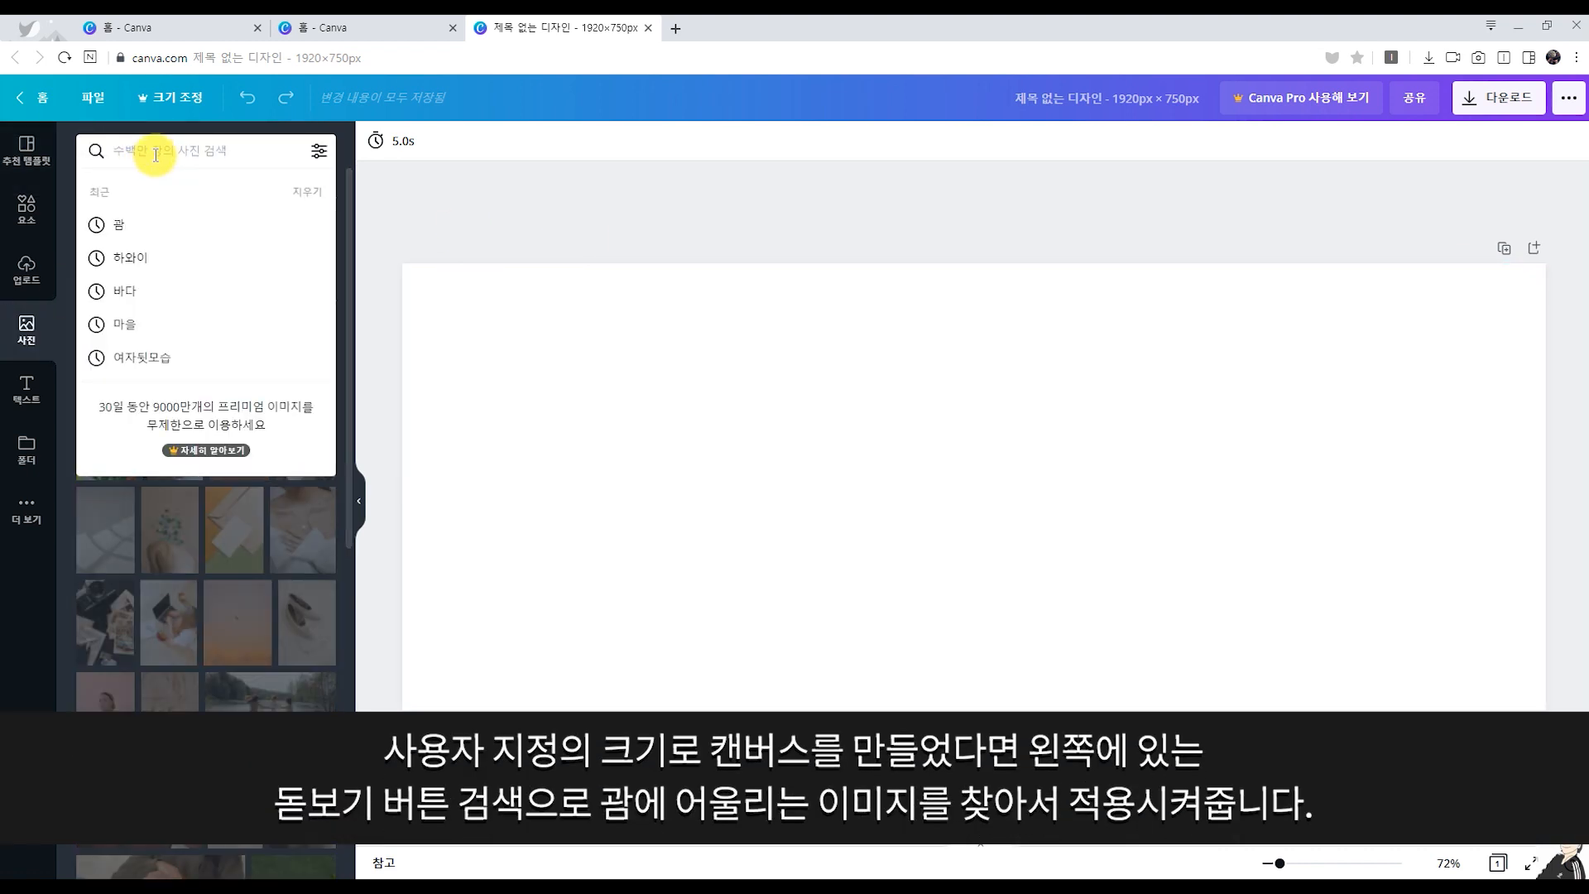
pyautogui.write('괌')
pyautogui.press('Return')
pyautogui.scroll(-10, 221, 533)
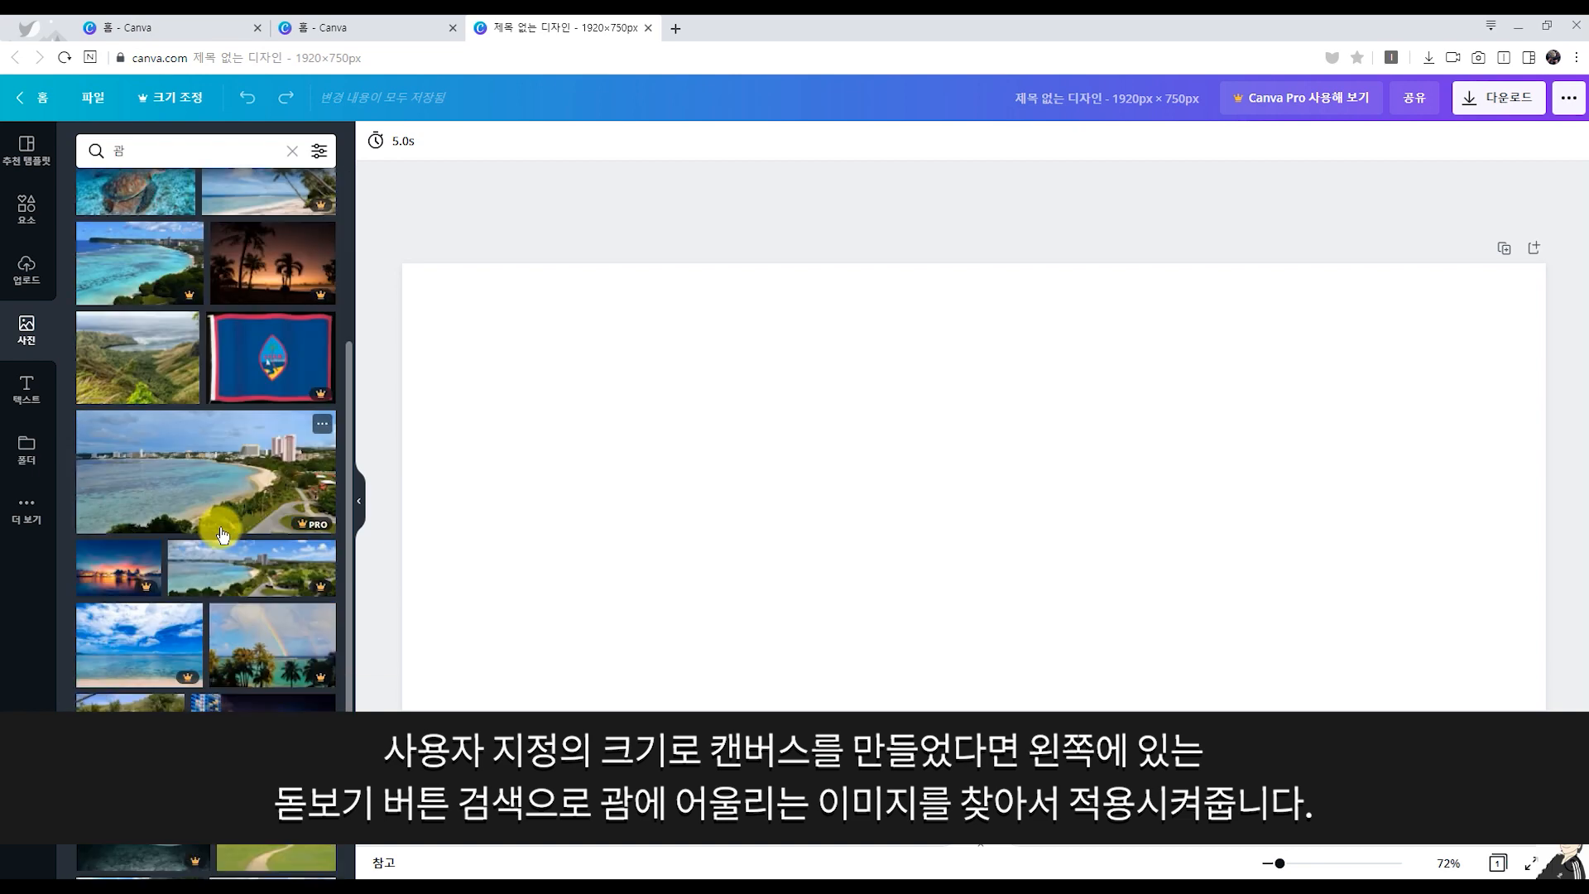
pyautogui.scroll(10, 227, 534)
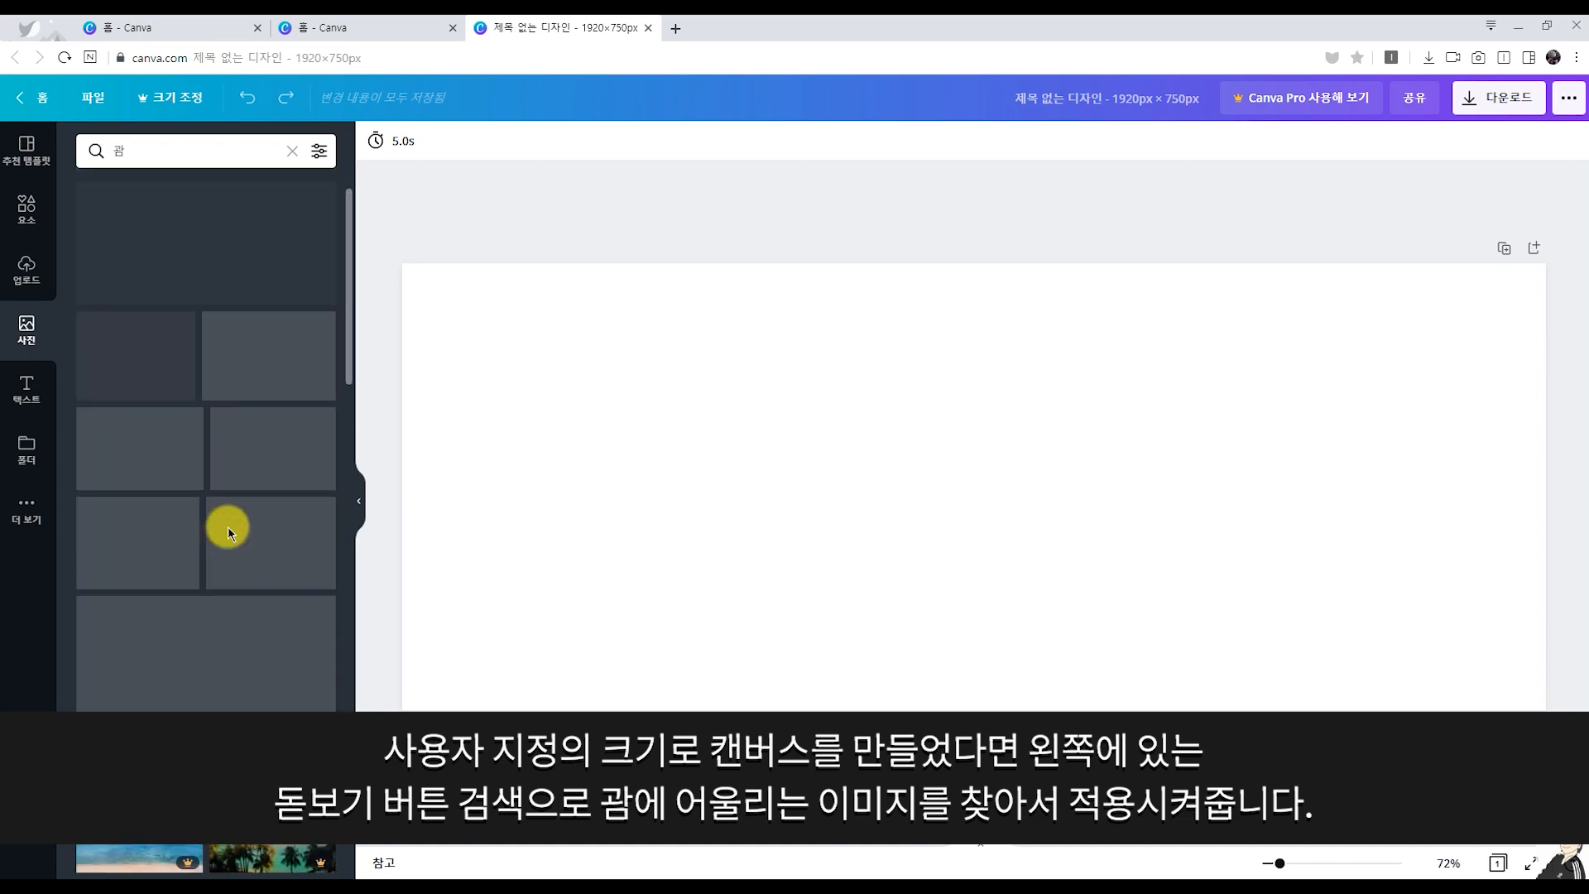
# Search the photo library for 바다, look through the sea pictures and clear the search
pyautogui.click(74, 152)
pyautogui.write('바다')
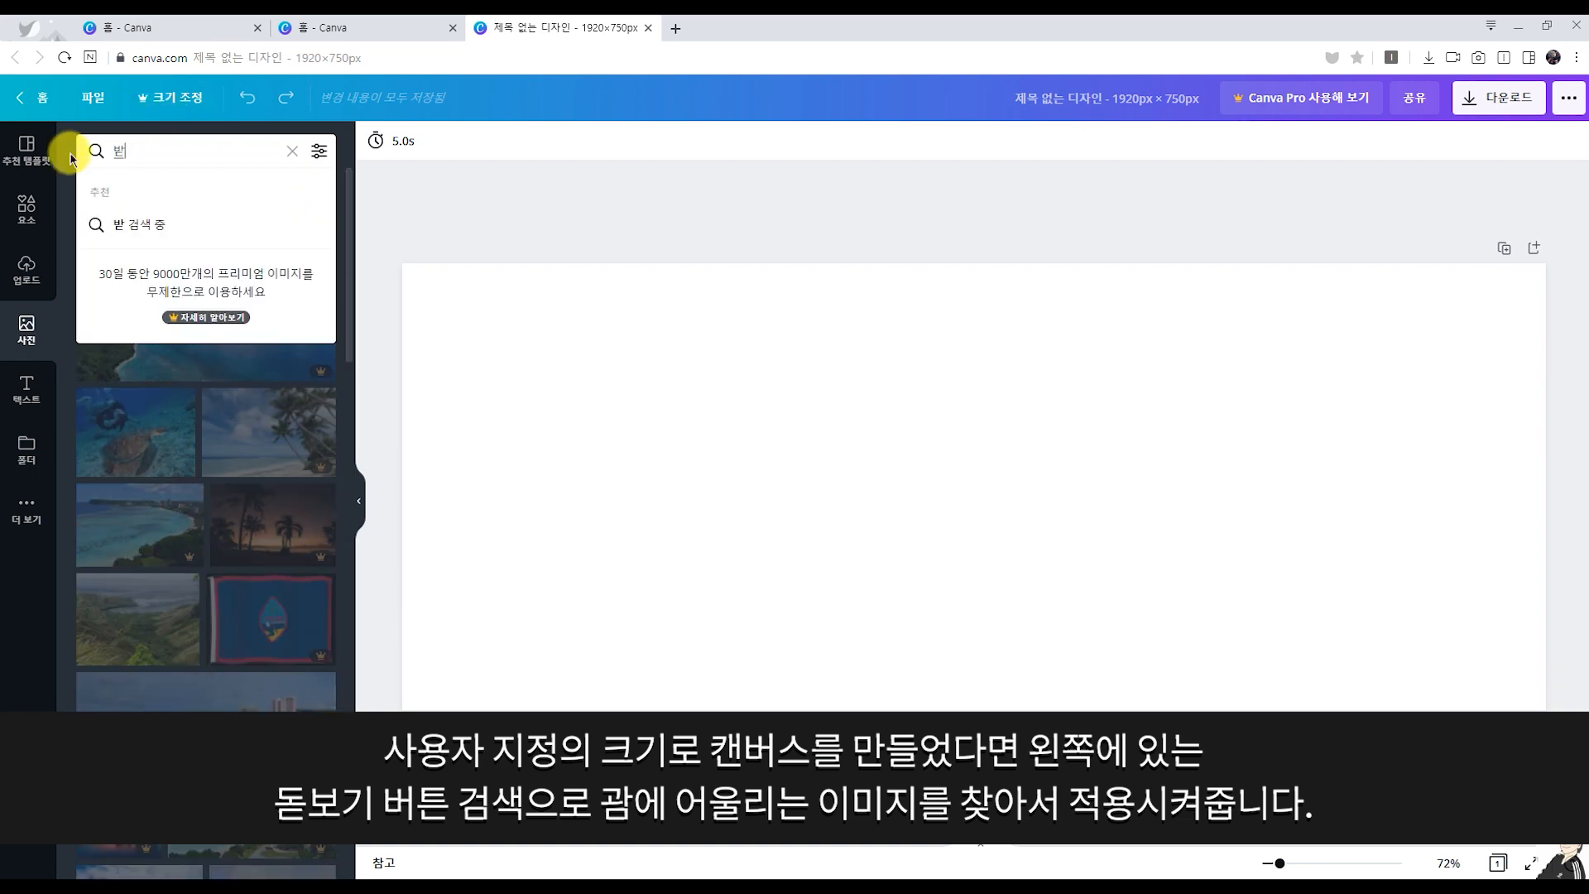
pyautogui.press('Return')
pyautogui.scroll(-3, 296, 649)
pyautogui.scroll(-5, 296, 648)
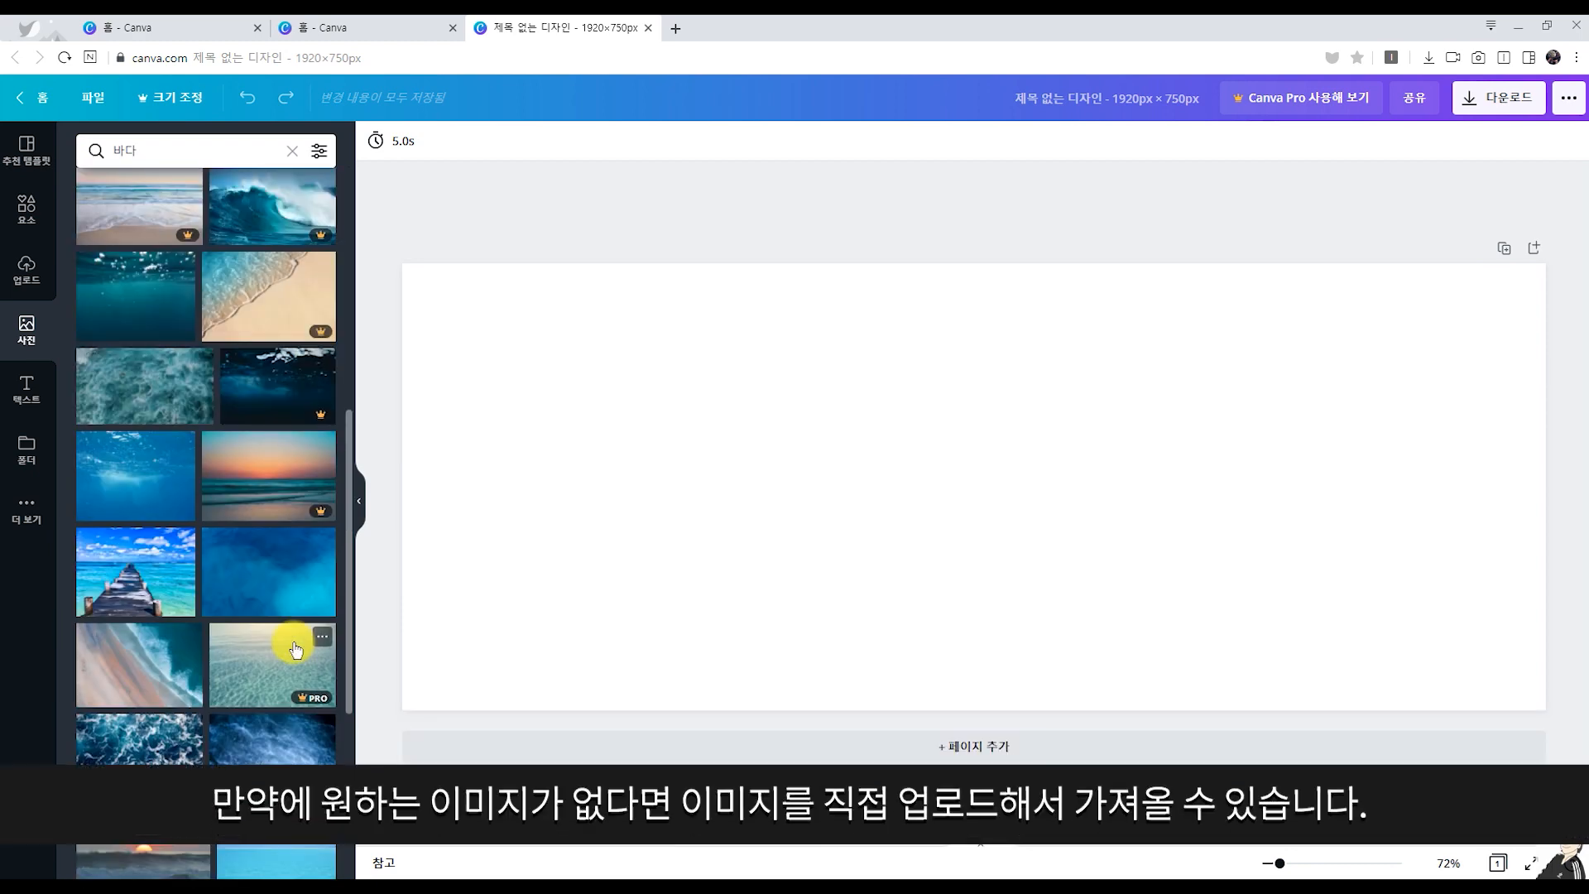
pyautogui.scroll(6, 296, 648)
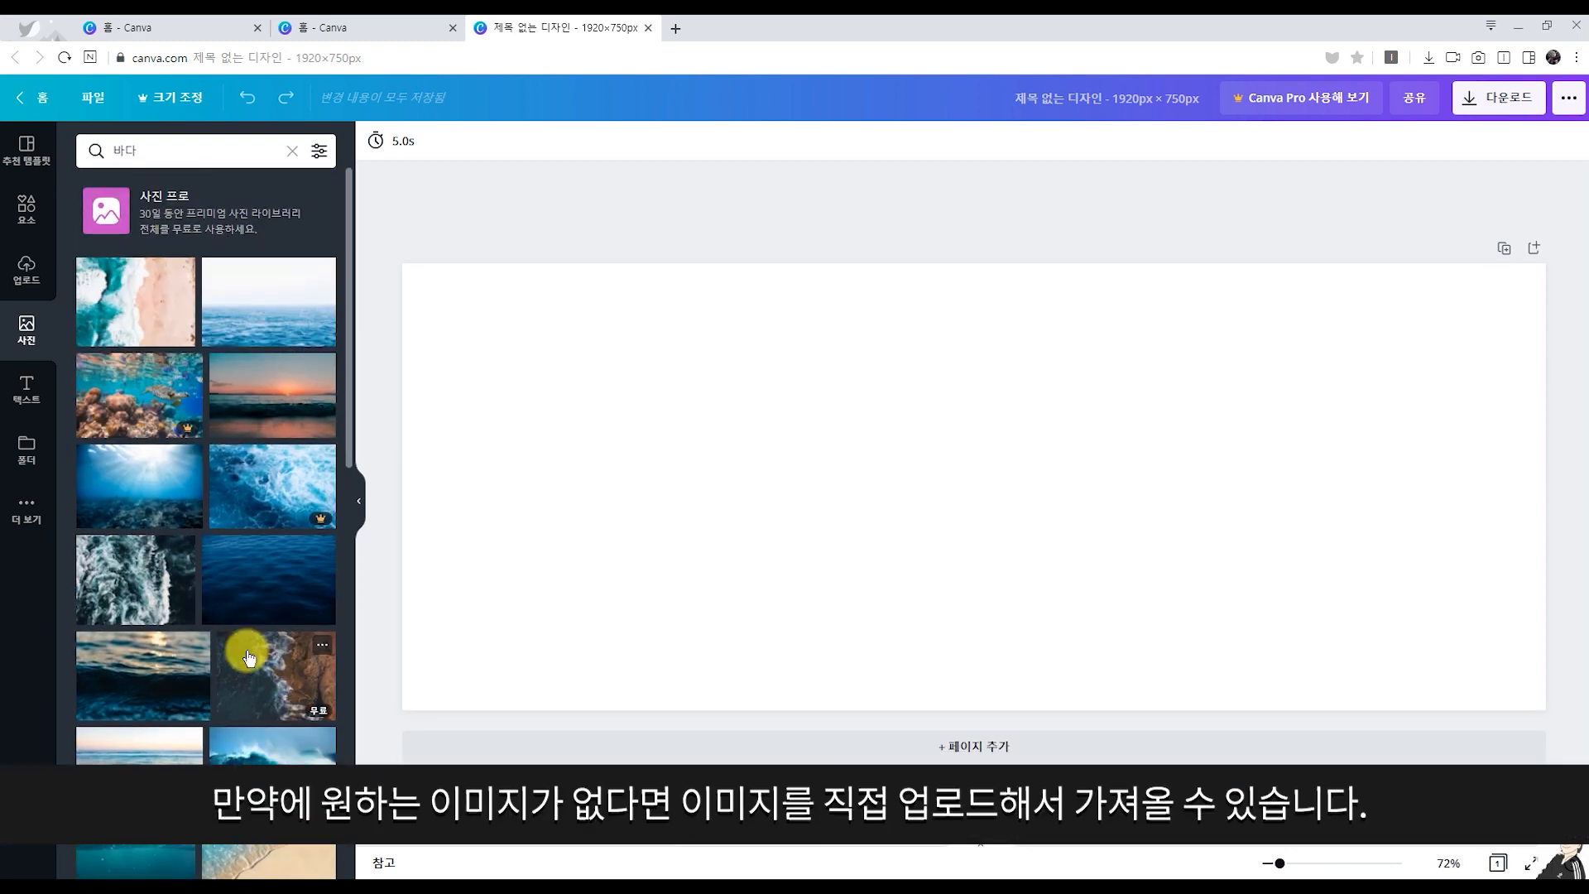
pyautogui.click(188, 150)
pyautogui.click(296, 152)
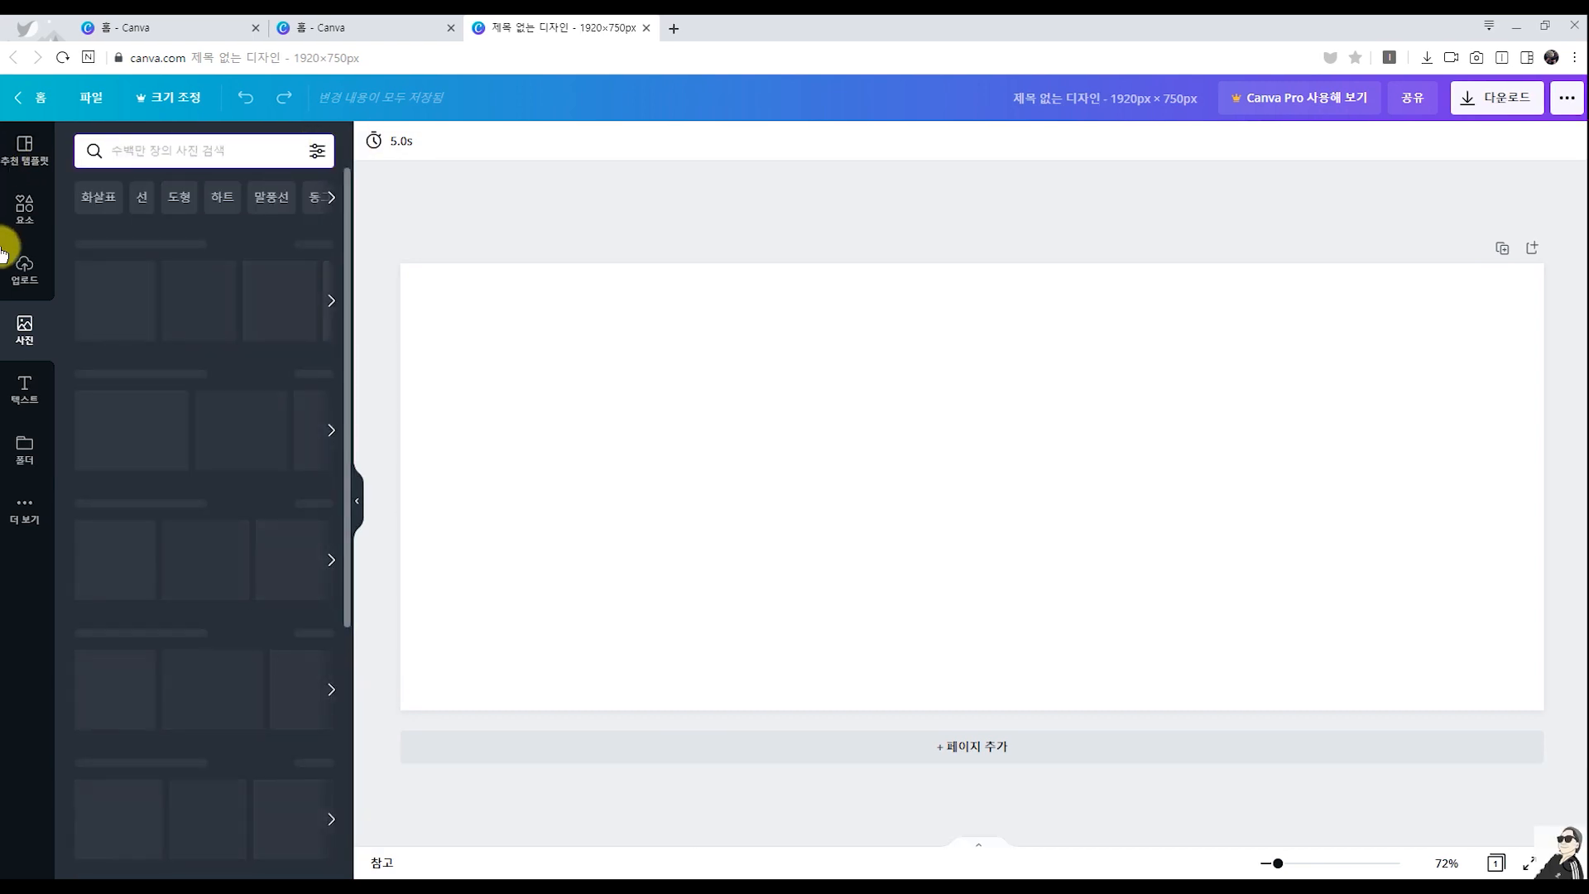
# Upload all three Unsplash images from the Downloads folder to the design's uploads
pyautogui.click(28, 280)
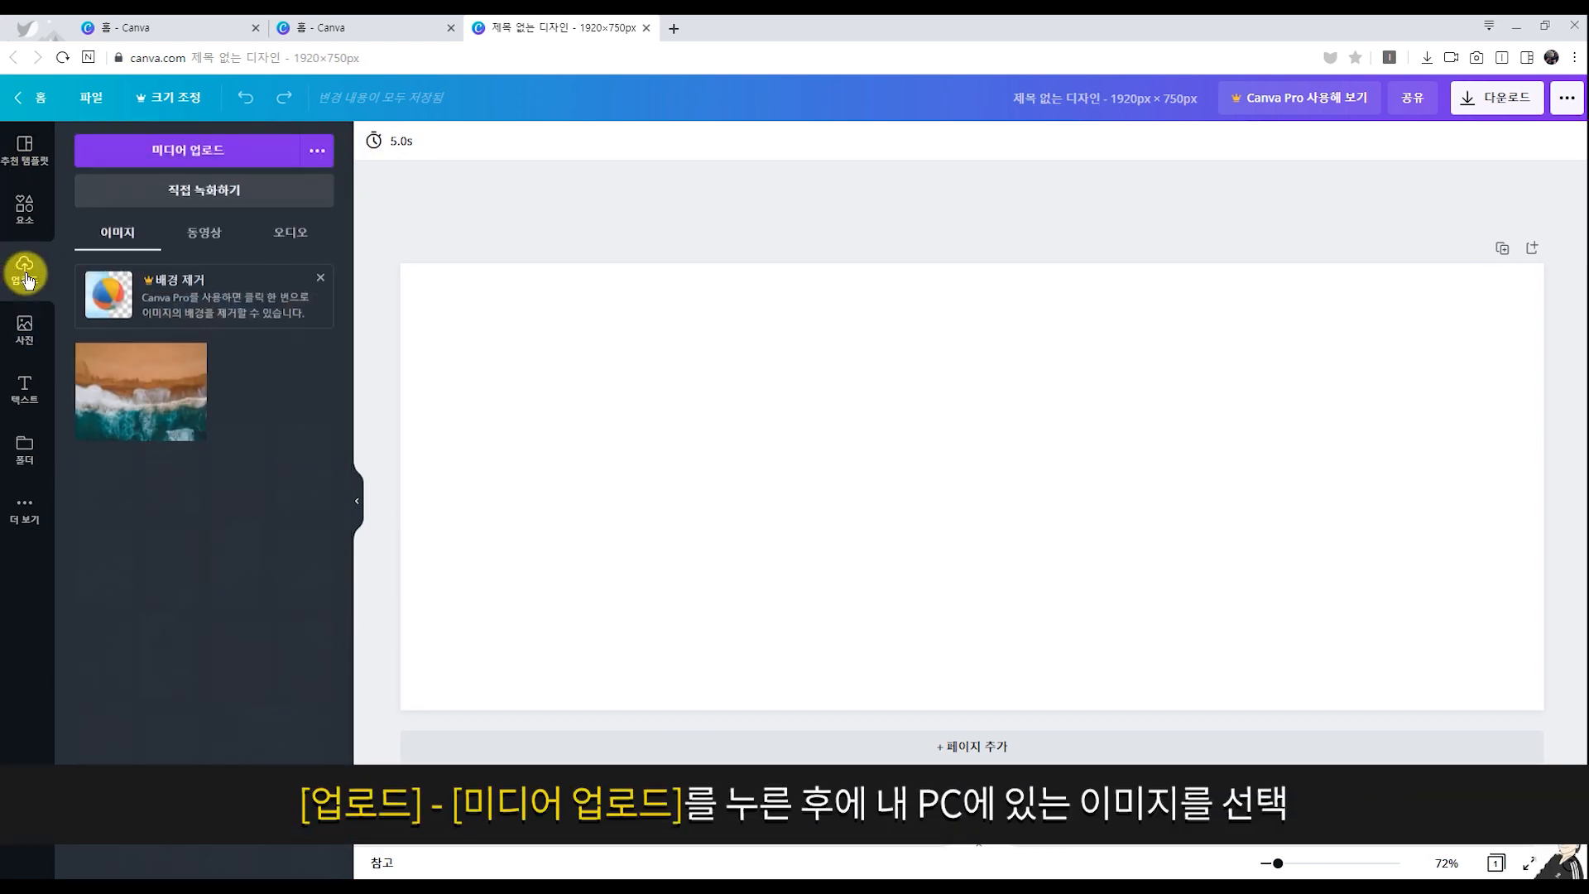
pyautogui.click(284, 154)
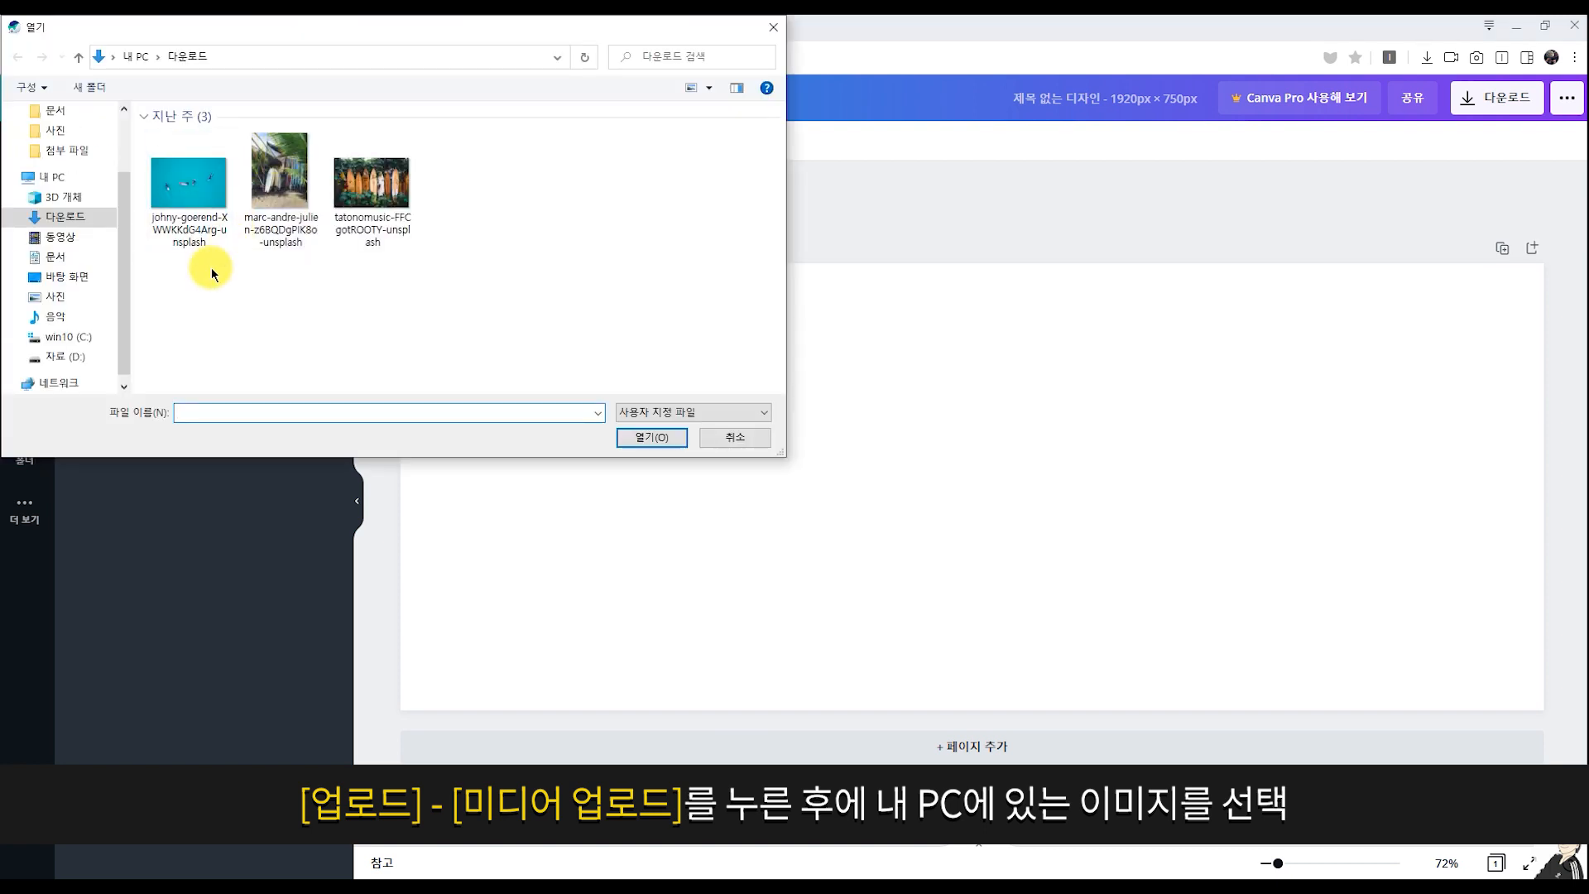
pyautogui.moveTo(213, 266); pyautogui.dragTo(507, 323)
pyautogui.click(652, 438)
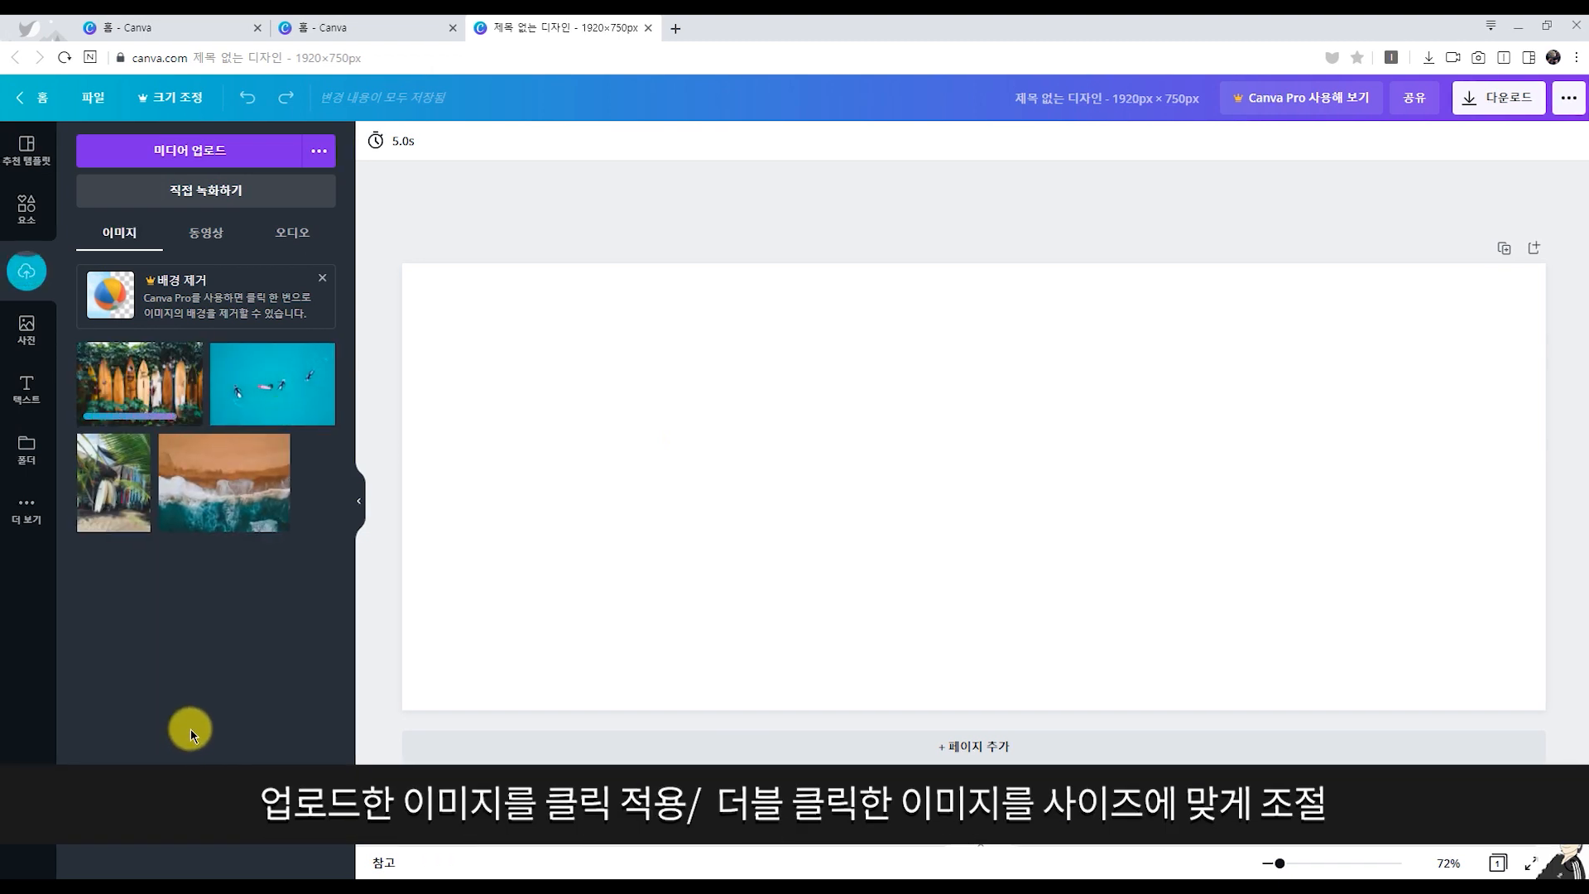
# Place the uploaded photo of surfboards under palm leaves on the page and enlarge it beyond the page edges
pyautogui.moveTo(113, 459); pyautogui.dragTo(819, 334)
pyautogui.moveTo(1042, 644); pyautogui.dragTo(1208, 871)
pyautogui.moveTo(994, 609); pyautogui.dragTo(934, 519)
pyautogui.moveTo(1143, 207); pyautogui.dragTo(1422, 126)
pyautogui.moveTo(1194, 385); pyautogui.dragTo(921, 484)
# Adjust the palm-and-surfboard photo's size and position at 10% zoom so it covers the page, and return to the fitted view
pyautogui.click(1250, 863)
pyautogui.moveTo(989, 543); pyautogui.dragTo(1116, 676)
pyautogui.moveTo(1043, 638); pyautogui.dragTo(1004, 549)
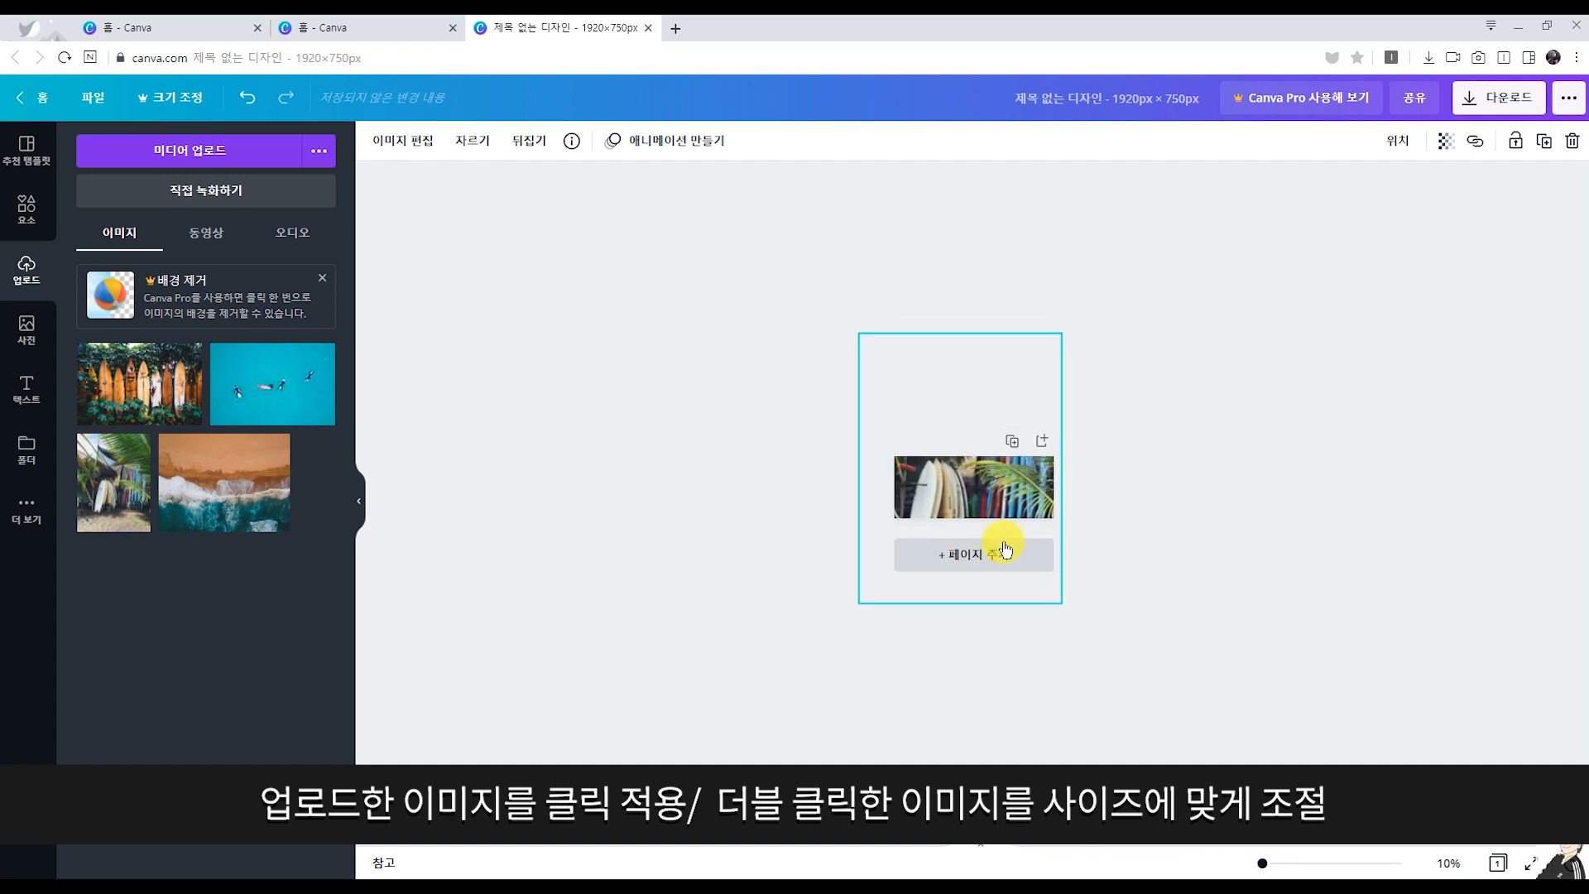
pyautogui.moveTo(1061, 604); pyautogui.dragTo(1050, 582)
pyautogui.moveTo(968, 499); pyautogui.dragTo(980, 495)
pyautogui.click(1242, 643)
pyautogui.click(1450, 865)
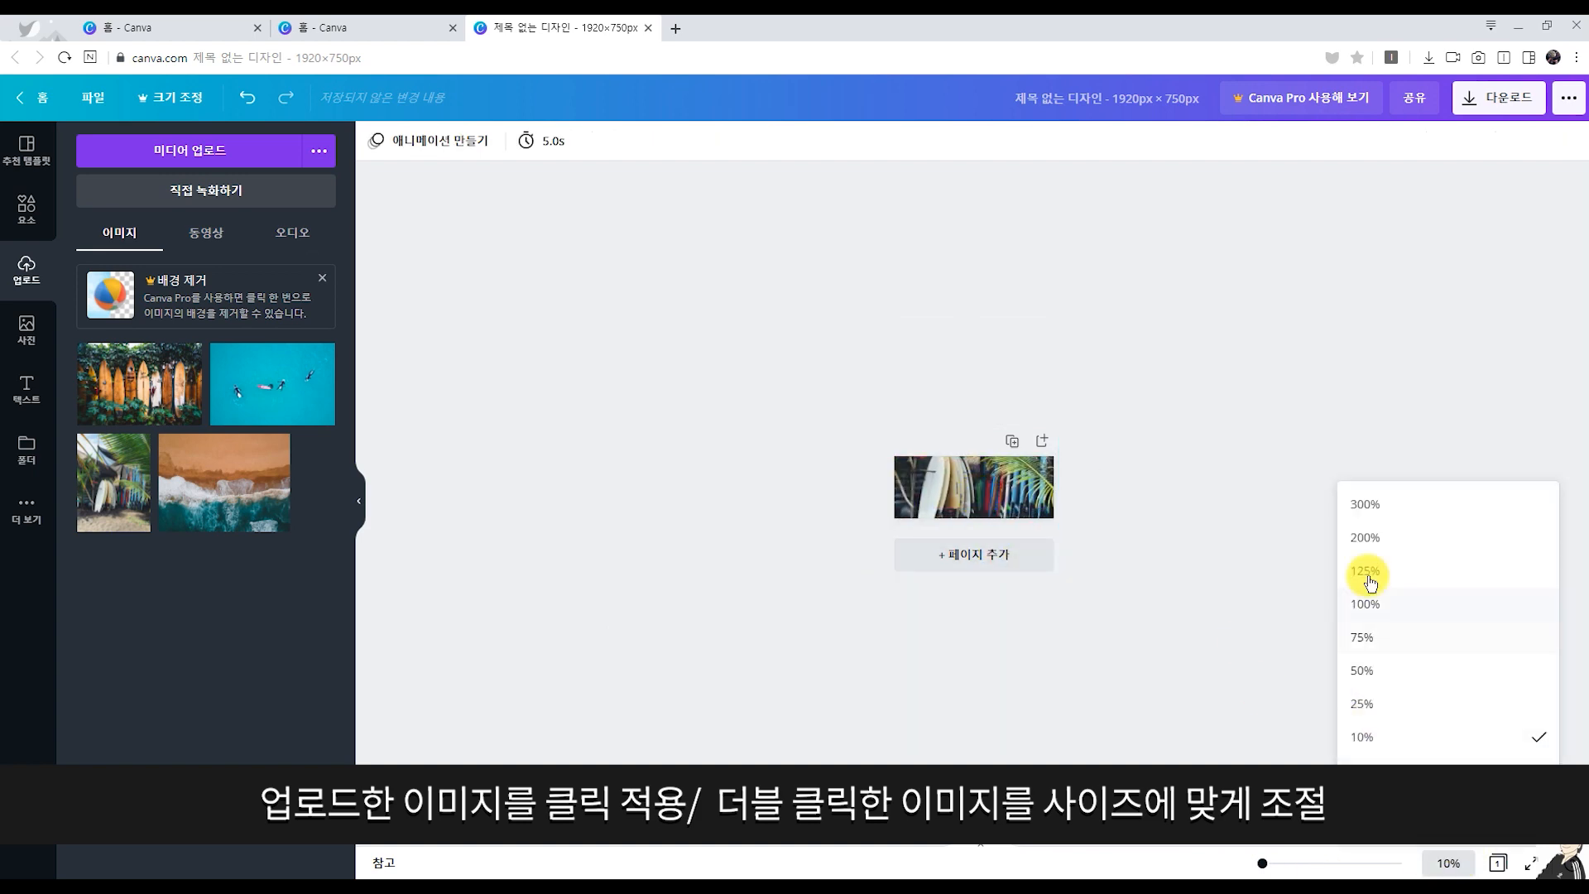
pyautogui.click(1364, 602)
pyautogui.click(1283, 863)
pyautogui.click(1449, 864)
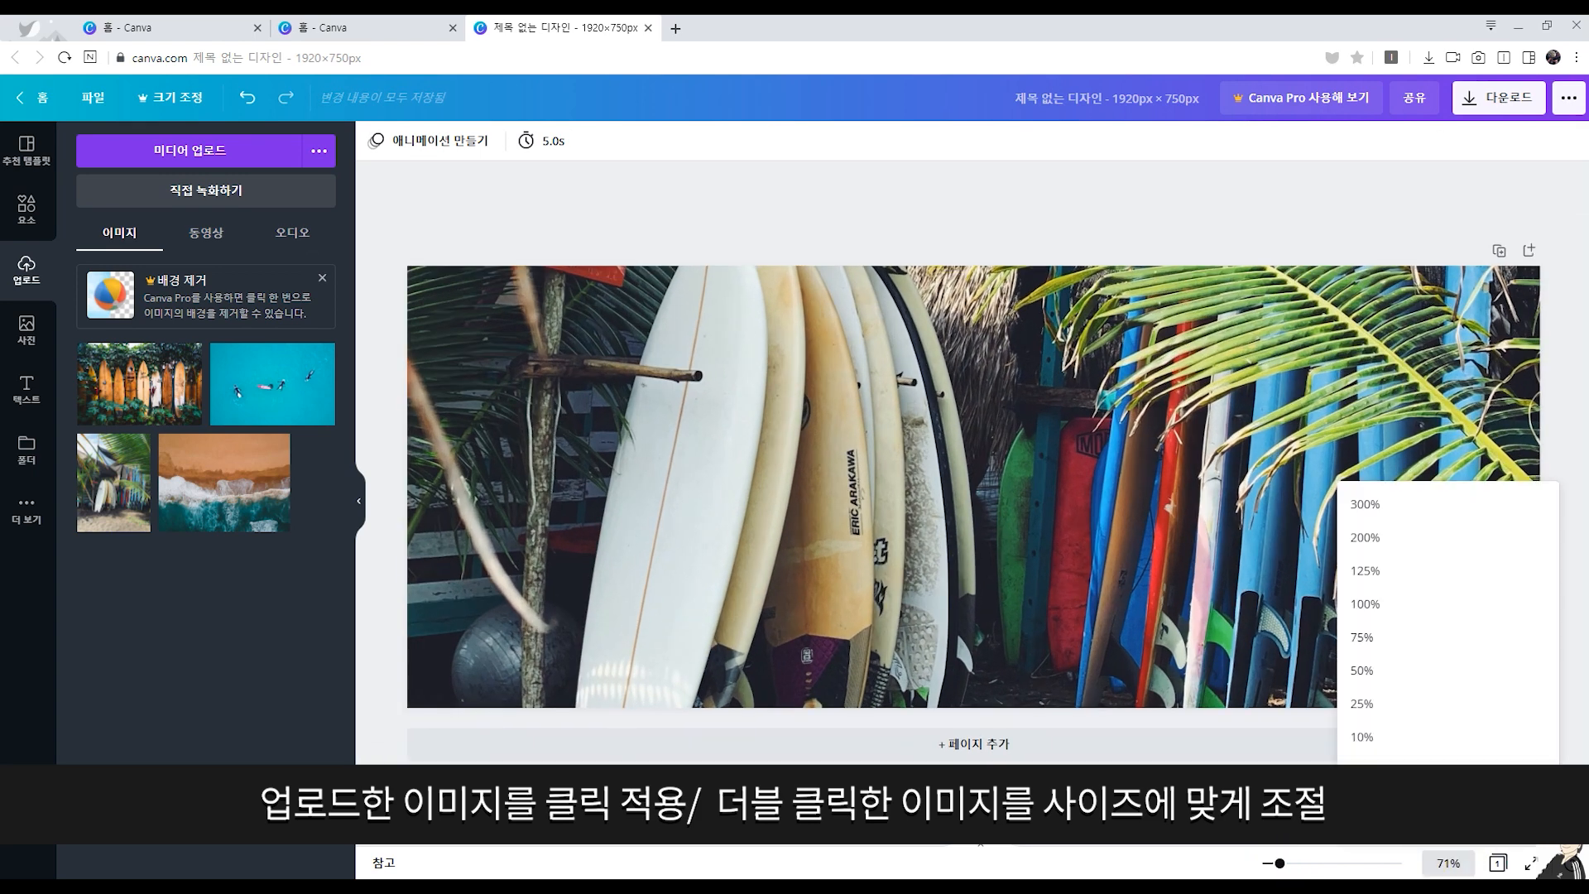
pyautogui.click(1282, 864)
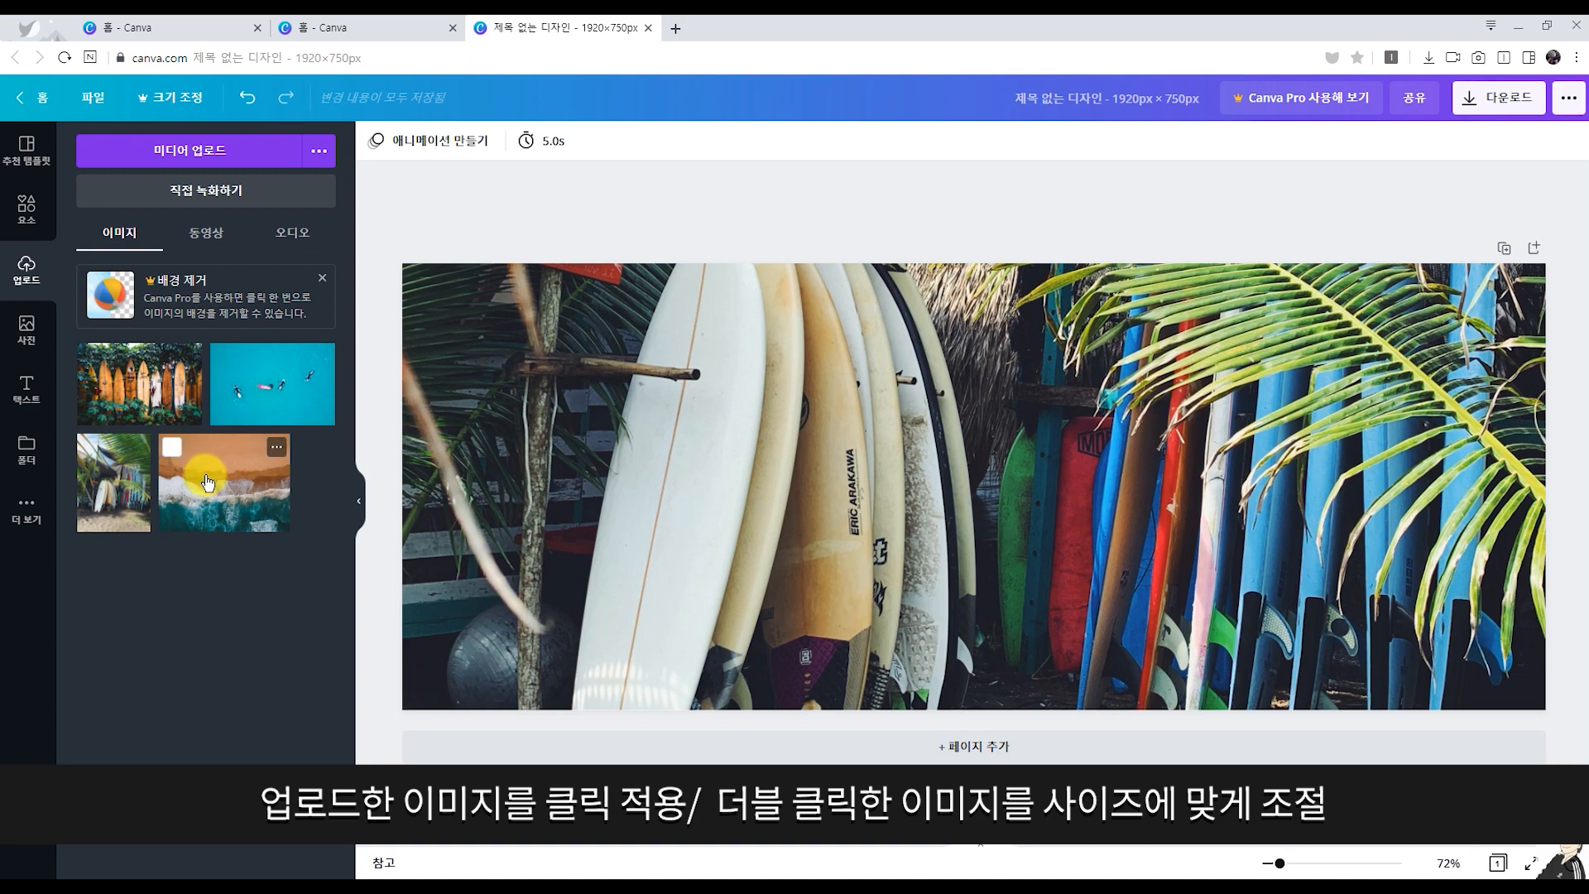
# Place the photo of upright orange surfboards over the page and enlarge it to cover the whole canvas
pyautogui.moveTo(139, 380); pyautogui.dragTo(1263, 546)
pyautogui.moveTo(1264, 545); pyautogui.dragTo(853, 451)
pyautogui.moveTo(1093, 622); pyautogui.dragTo(1295, 785)
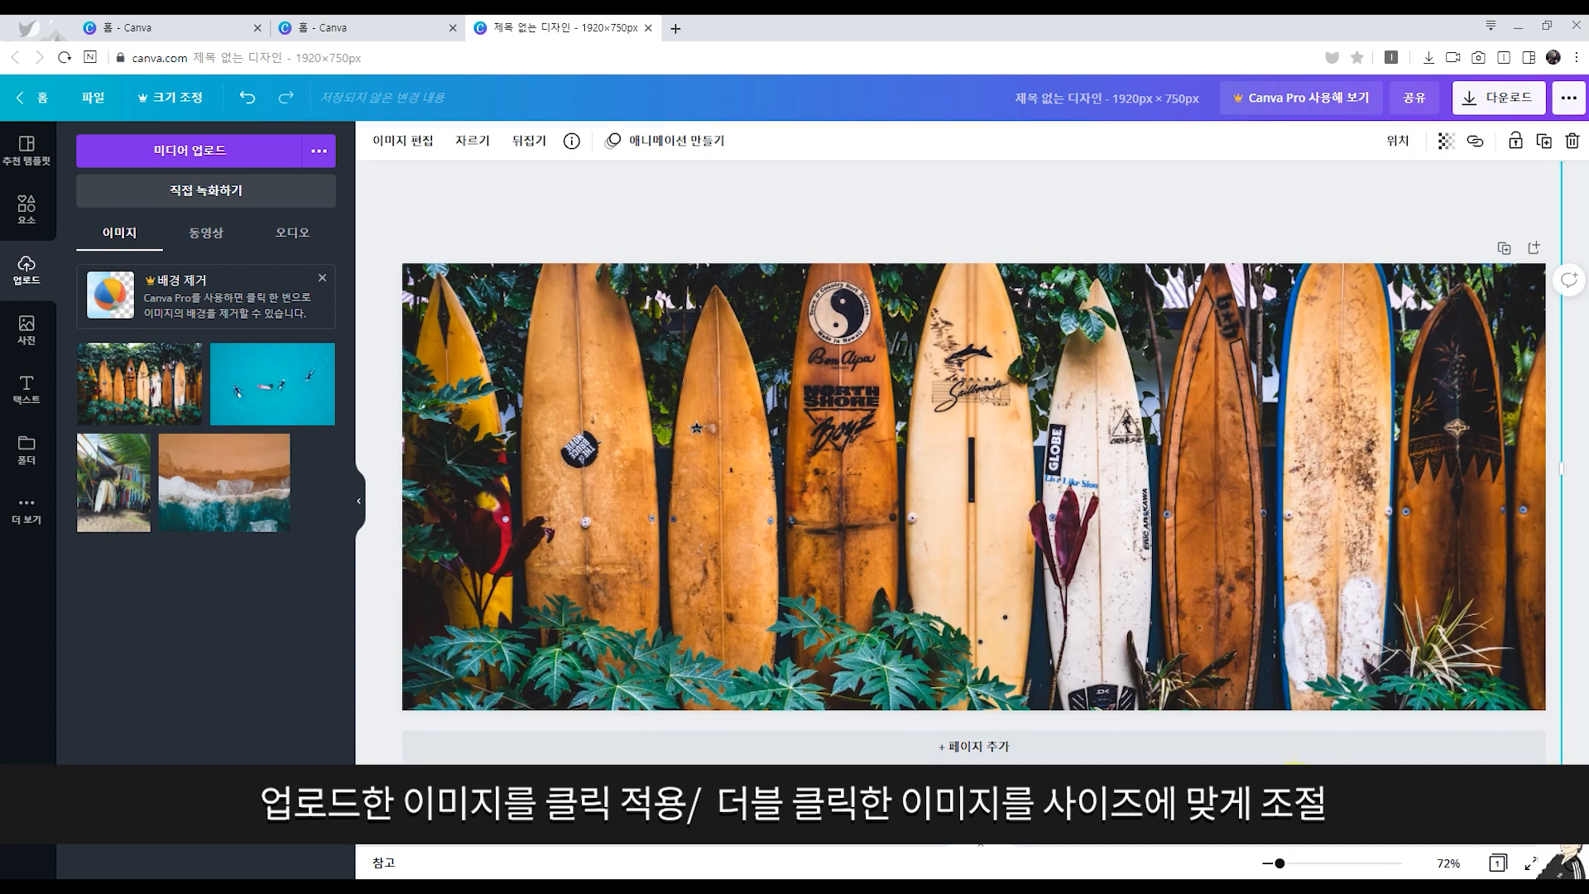
# Place the turquoise sea photo with the surfers on the page and enlarge it across the canvas
pyautogui.moveTo(305, 395); pyautogui.dragTo(948, 500)
pyautogui.moveTo(1182, 616); pyautogui.dragTo(1583, 770)
pyautogui.moveTo(1283, 546); pyautogui.dragTo(1231, 549)
pyautogui.click(1234, 815)
# Place the aerial photo of the brown beach and waves on the page and size it to fill the canvas
pyautogui.moveTo(183, 448); pyautogui.dragTo(880, 500)
pyautogui.moveTo(969, 571); pyautogui.dragTo(916, 441)
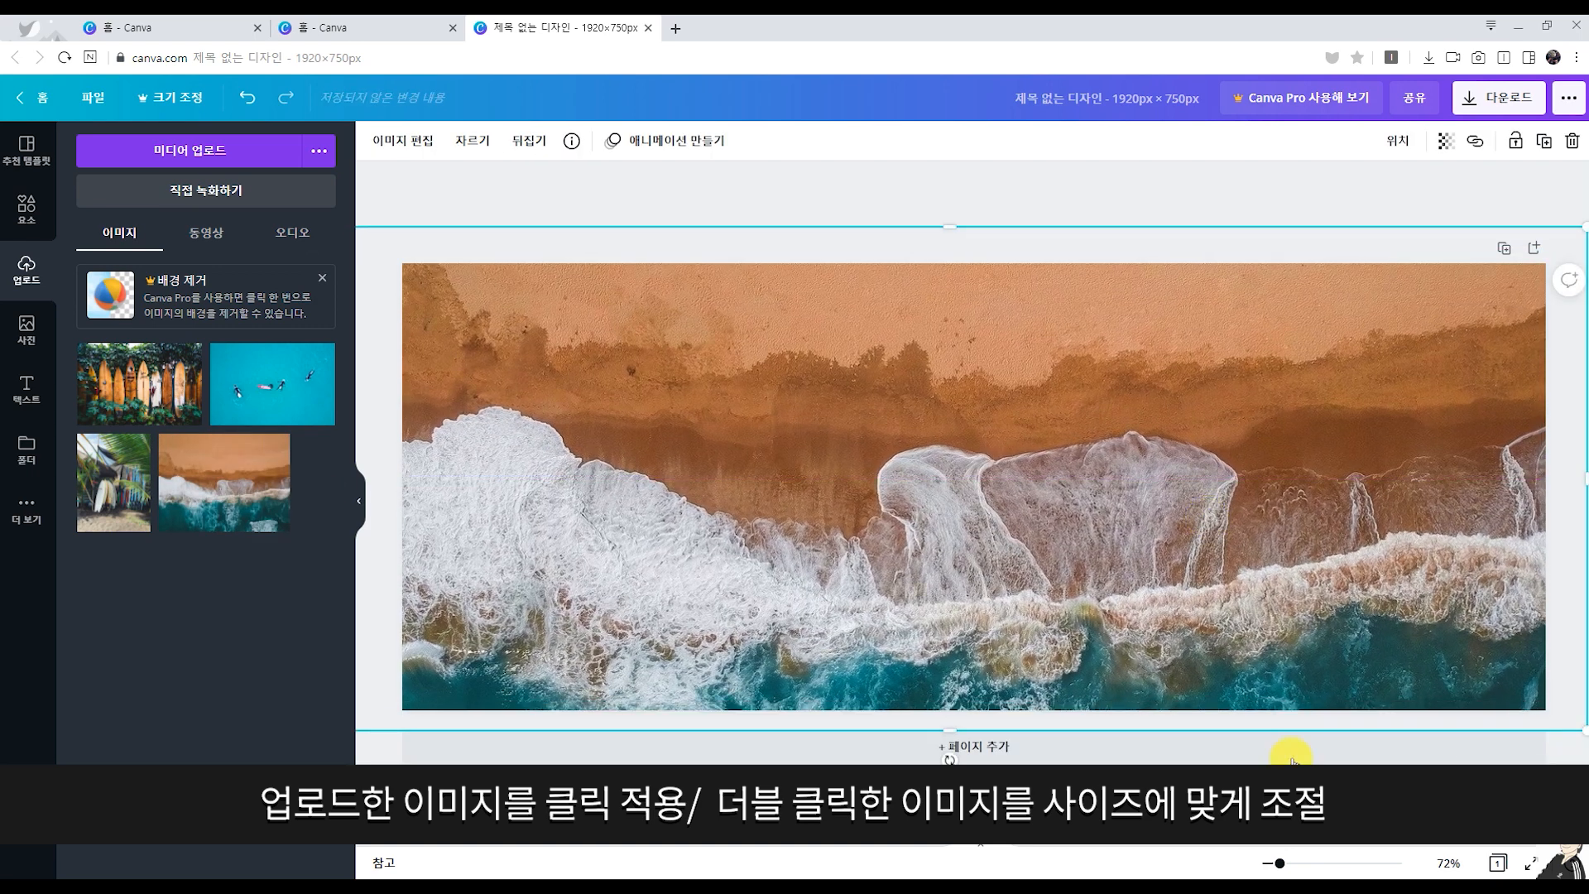
pyautogui.click(1284, 722)
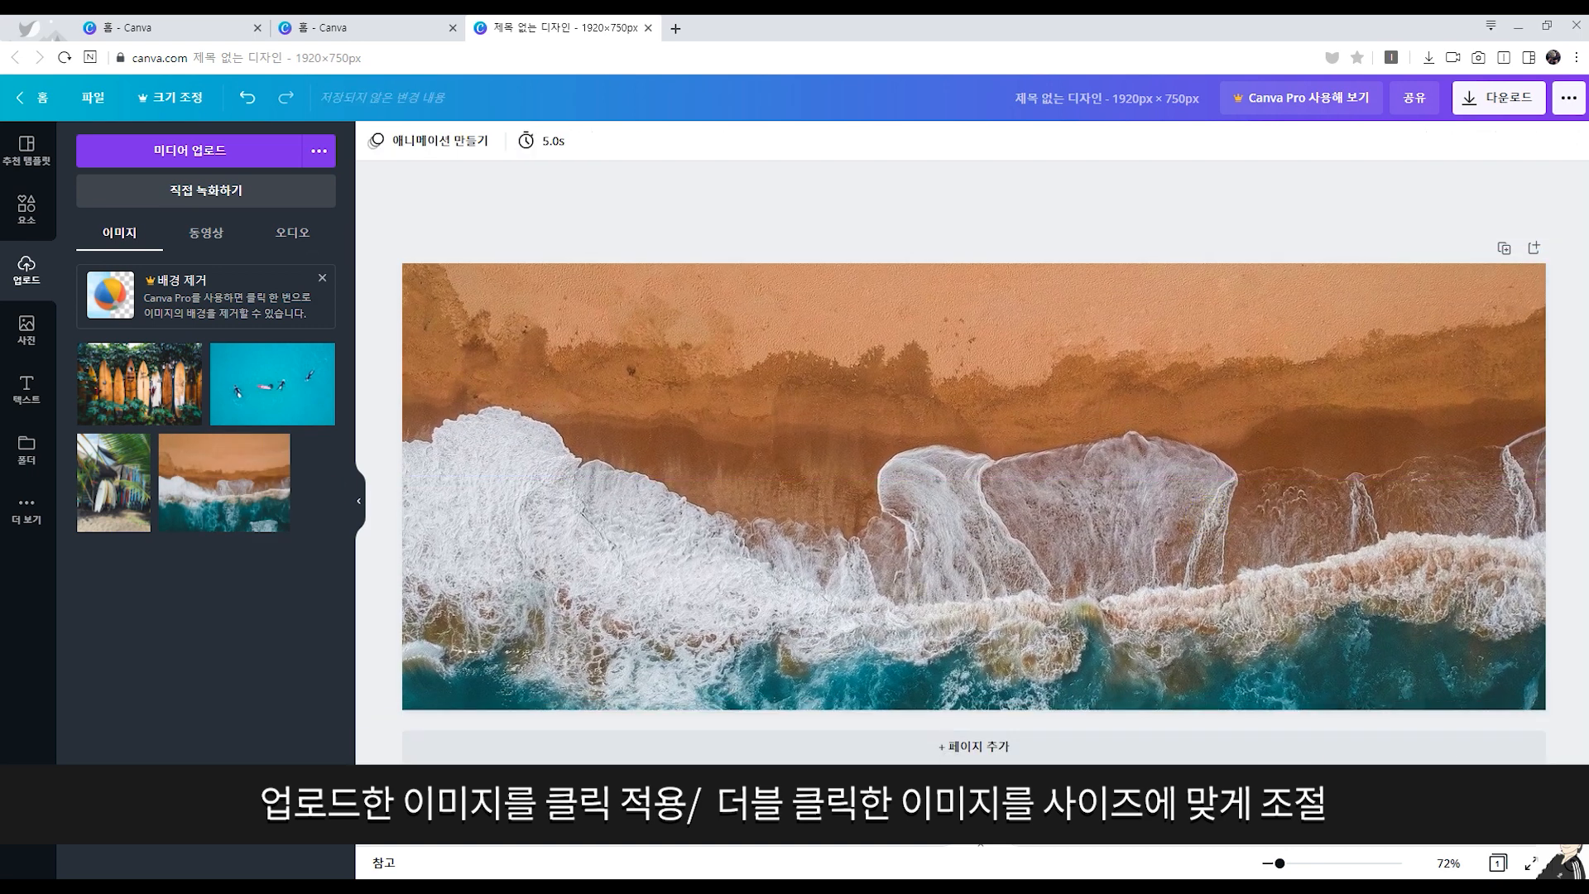
pyautogui.click(737, 507)
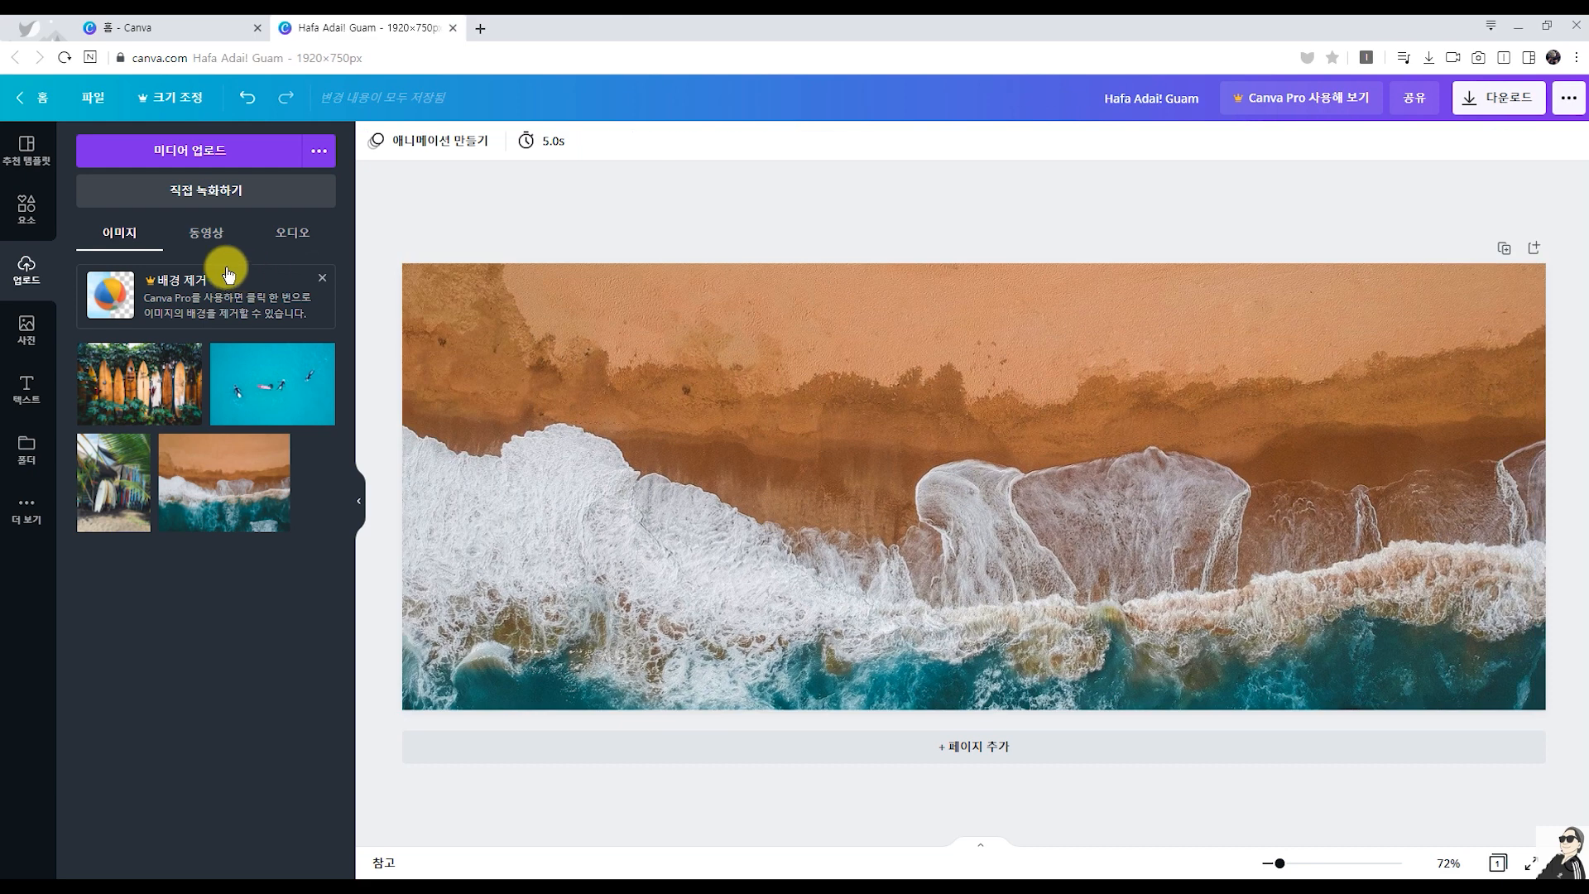
# Add the "Cheers / TO THE NEW YEAR" font combination, enlarge it to a heading size of 196 and move it to the middle of the photo
pyautogui.click(24, 392)
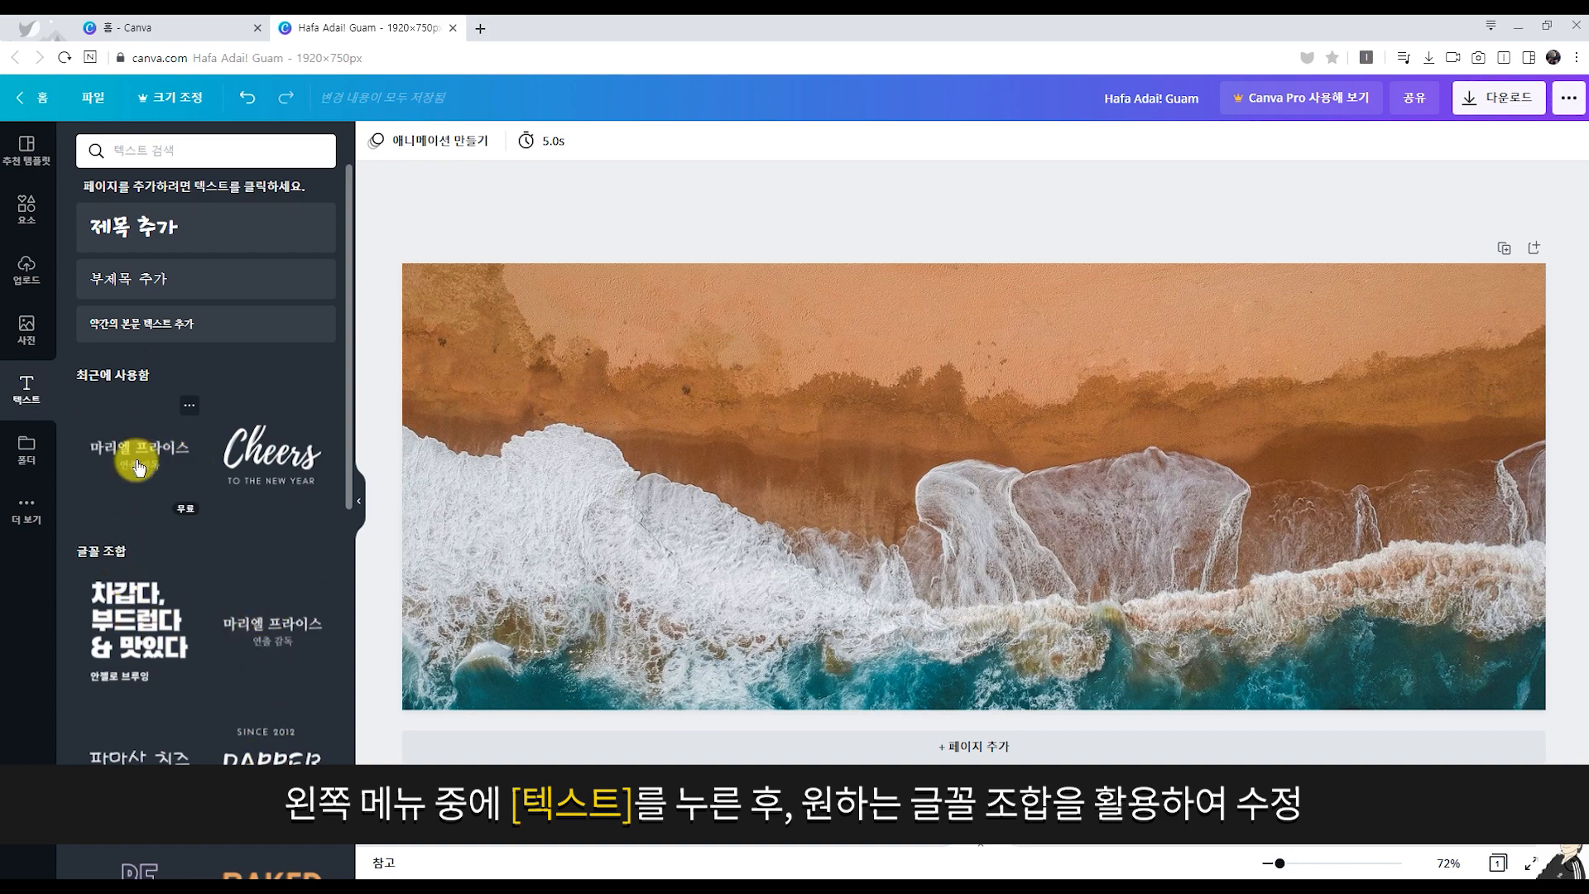
pyautogui.click(240, 464)
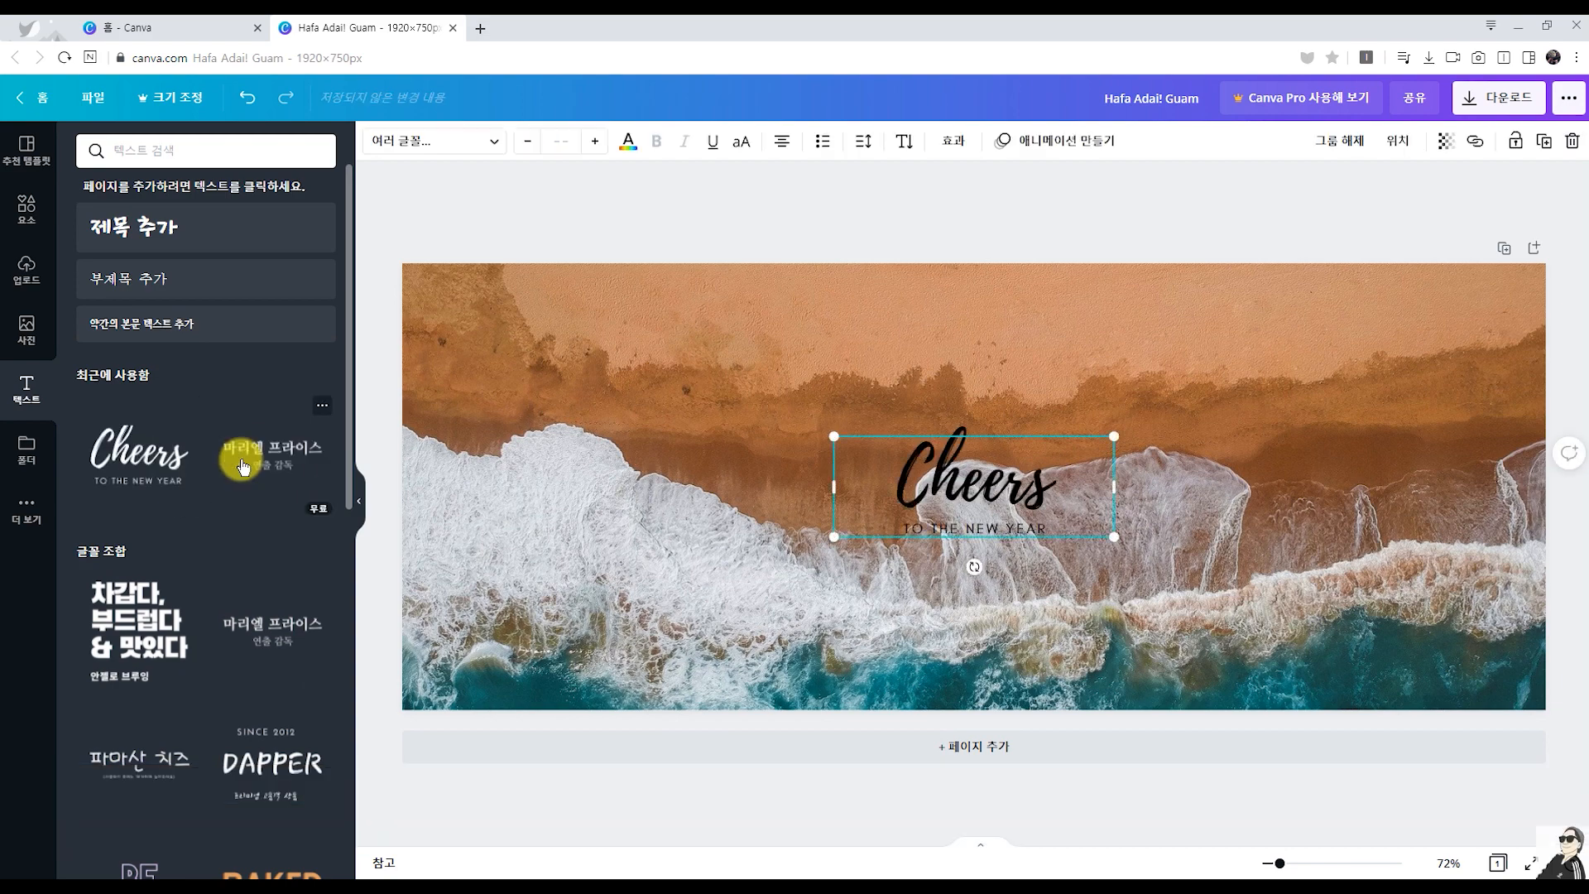
pyautogui.moveTo(975, 492); pyautogui.dragTo(922, 403)
pyautogui.moveTo(1063, 445); pyautogui.dragTo(1408, 575)
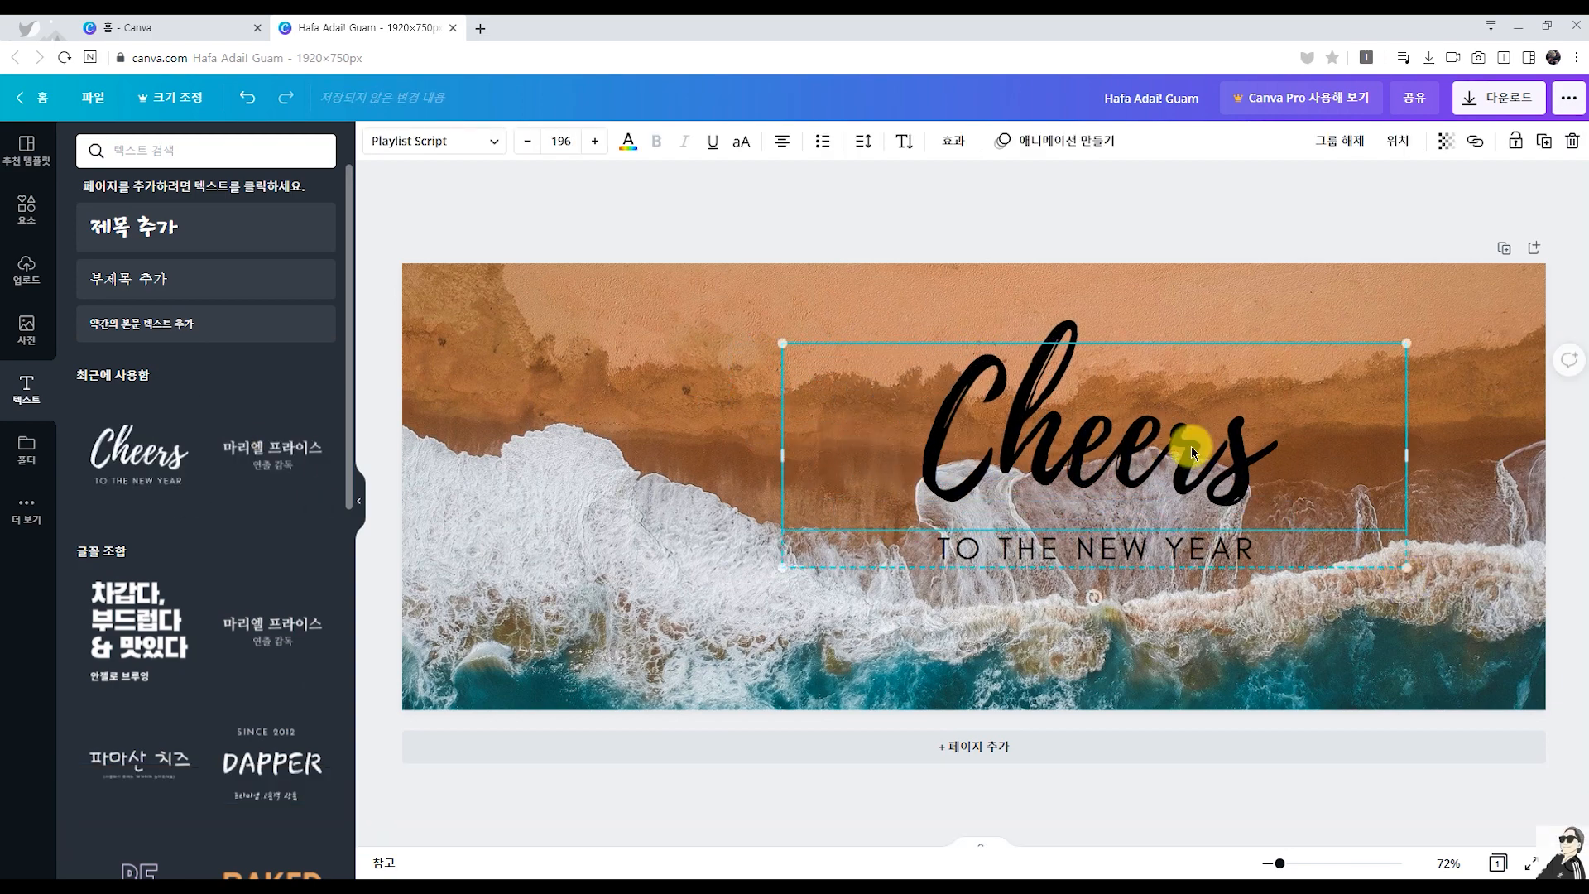
pyautogui.moveTo(1115, 412); pyautogui.dragTo(960, 449)
pyautogui.click(870, 202)
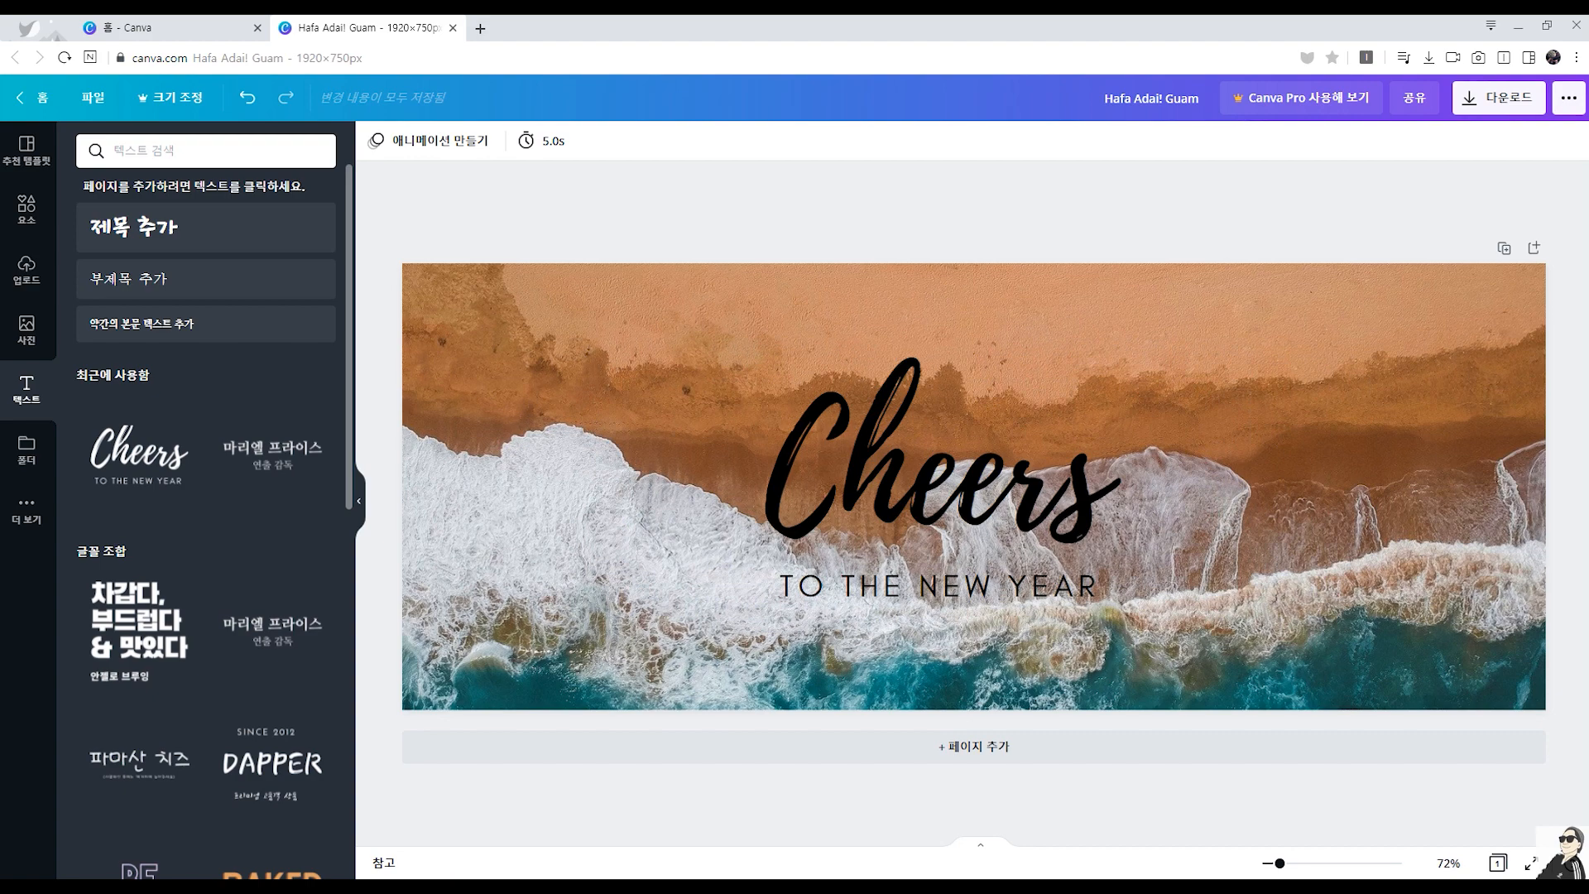
# Check the slogan on the Guam blog, copy "Hafa Adai! Guam," from the Notepad note and replace the Cheers heading with it
pyautogui.hotkey('alt', 'Tab')
pyautogui.hotkey('alt', 'Tab')
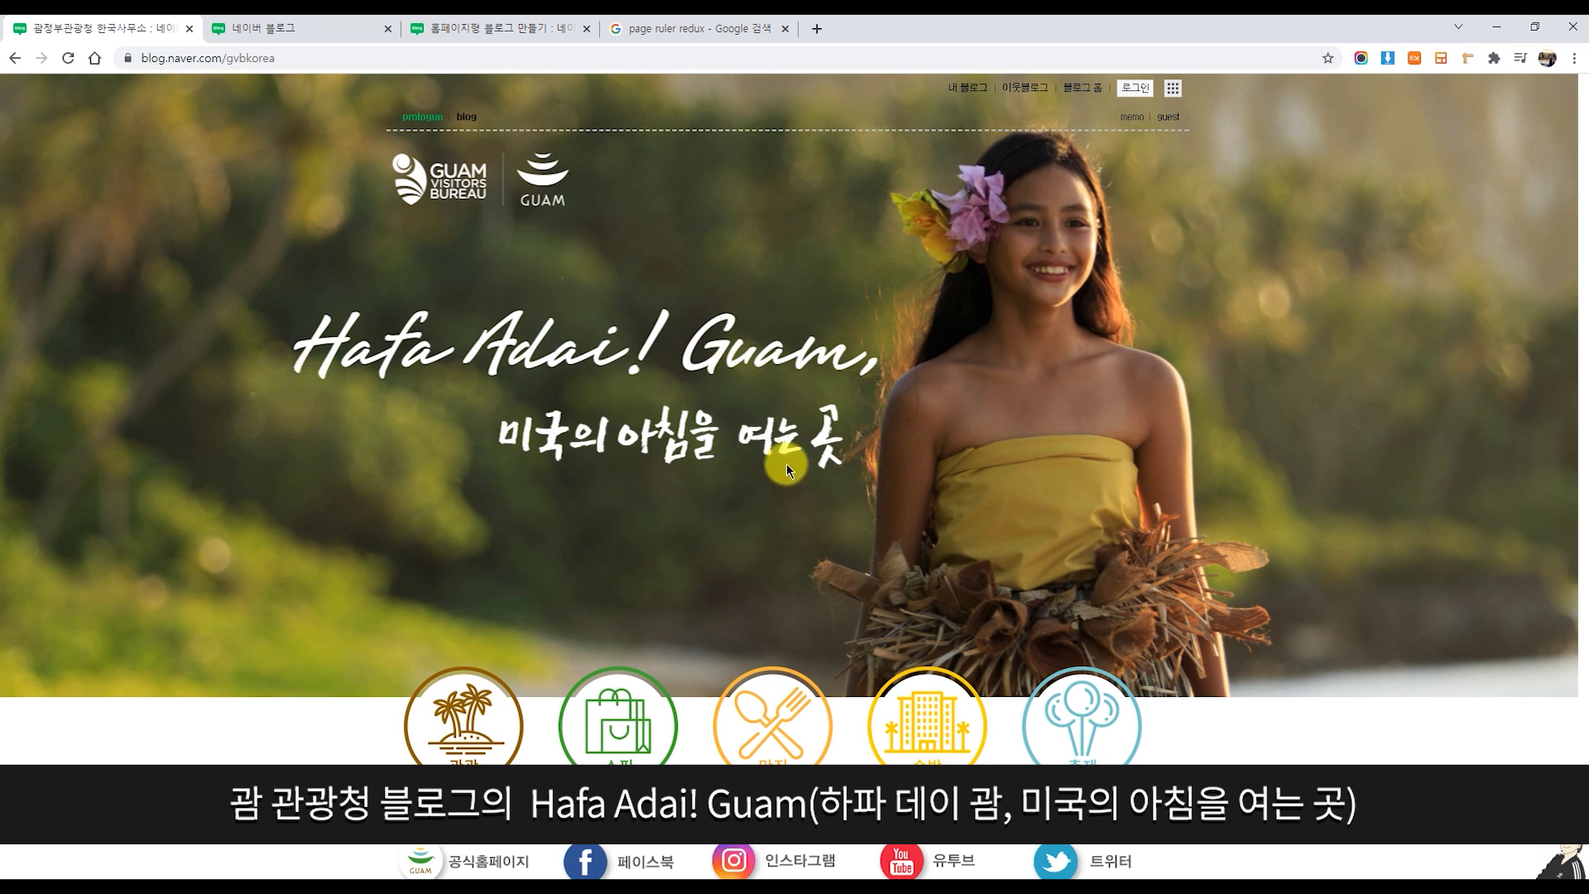
pyautogui.hotkey('alt', 'Tab')
pyautogui.hotkey('alt', 'Tab')
pyautogui.moveTo(818, 744); pyautogui.dragTo(660, 722)
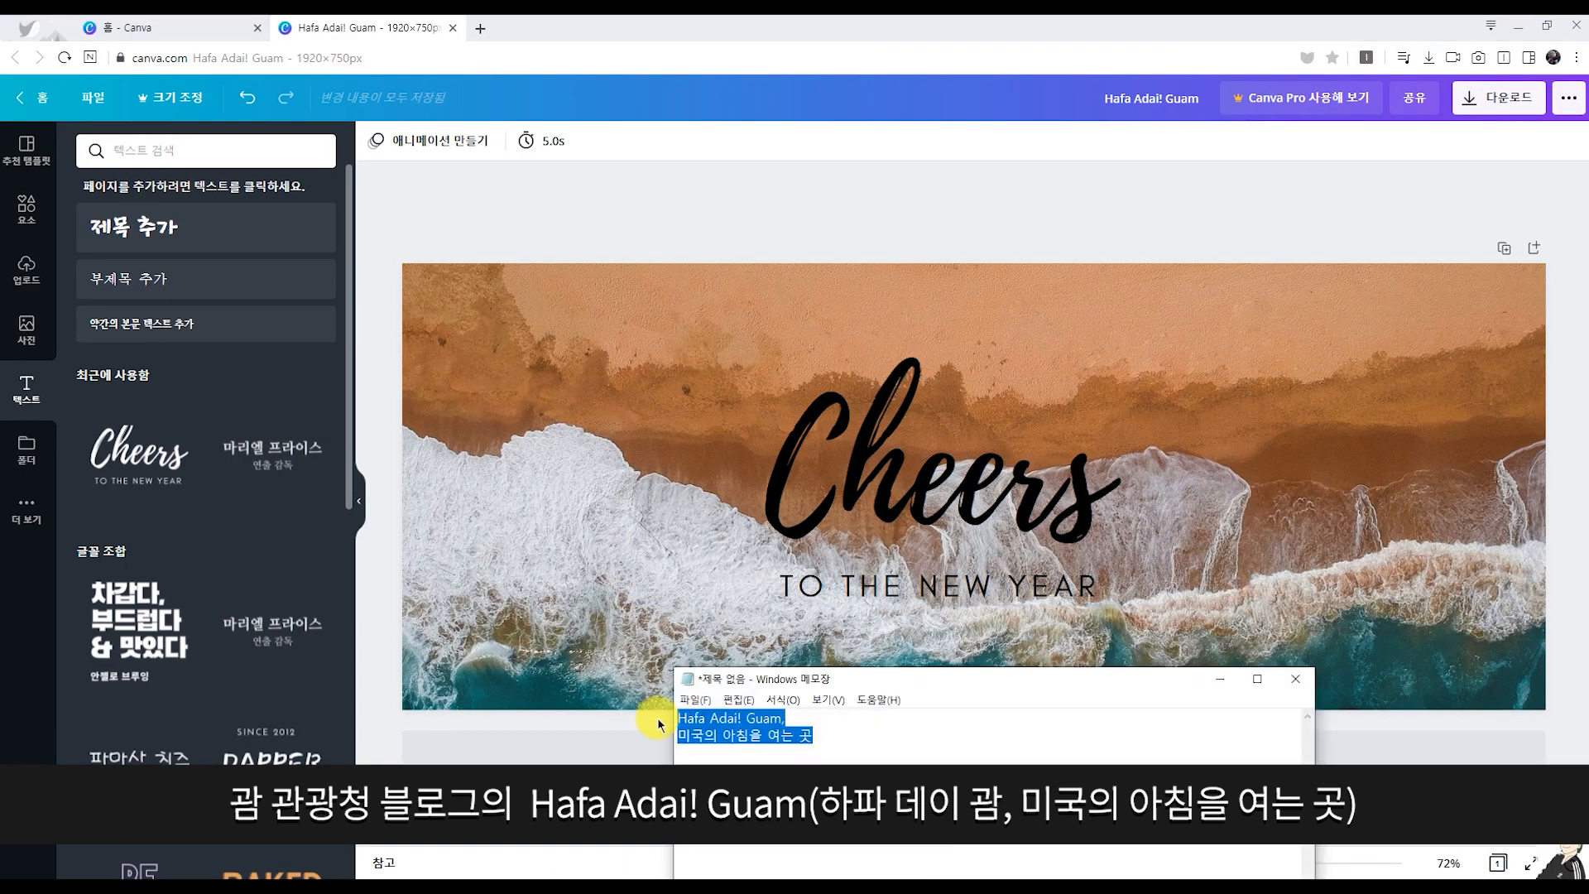
pyautogui.click(821, 736)
pyautogui.moveTo(802, 716); pyautogui.dragTo(658, 718)
pyautogui.hotkey('ctrl', 'c')
pyautogui.doubleClick(1065, 479)
pyautogui.hotkey('ctrl', 'v')
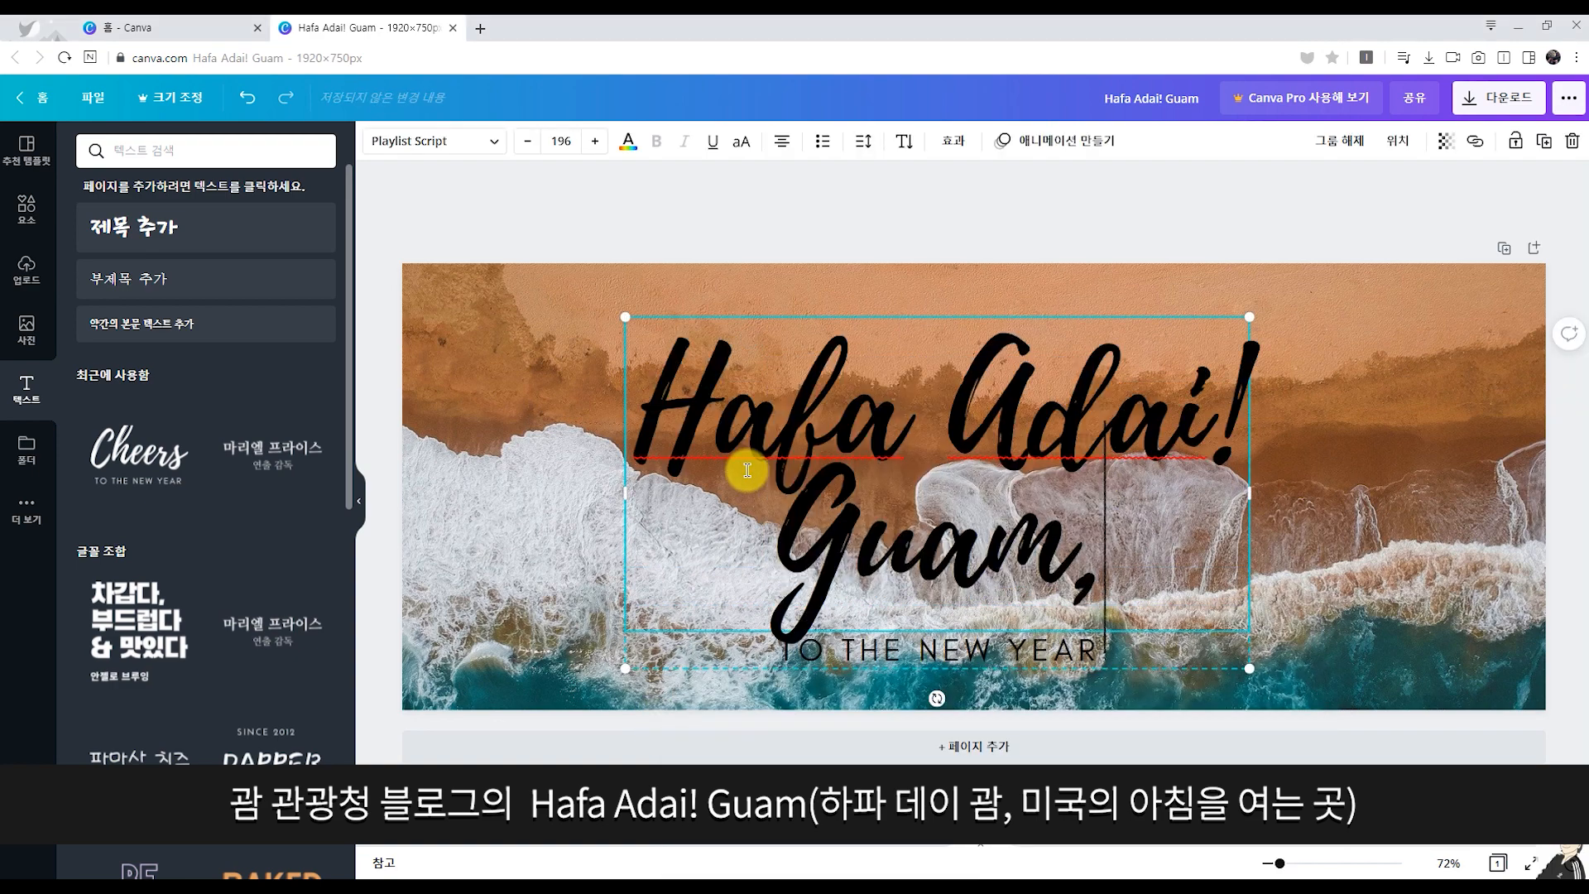
# Widen the "Hafa Adai! Guam," text box and set its font size to 140 so the heading fits on one line
pyautogui.moveTo(625, 495); pyautogui.dragTo(485, 496)
pyautogui.moveTo(1026, 567); pyautogui.dragTo(544, 397)
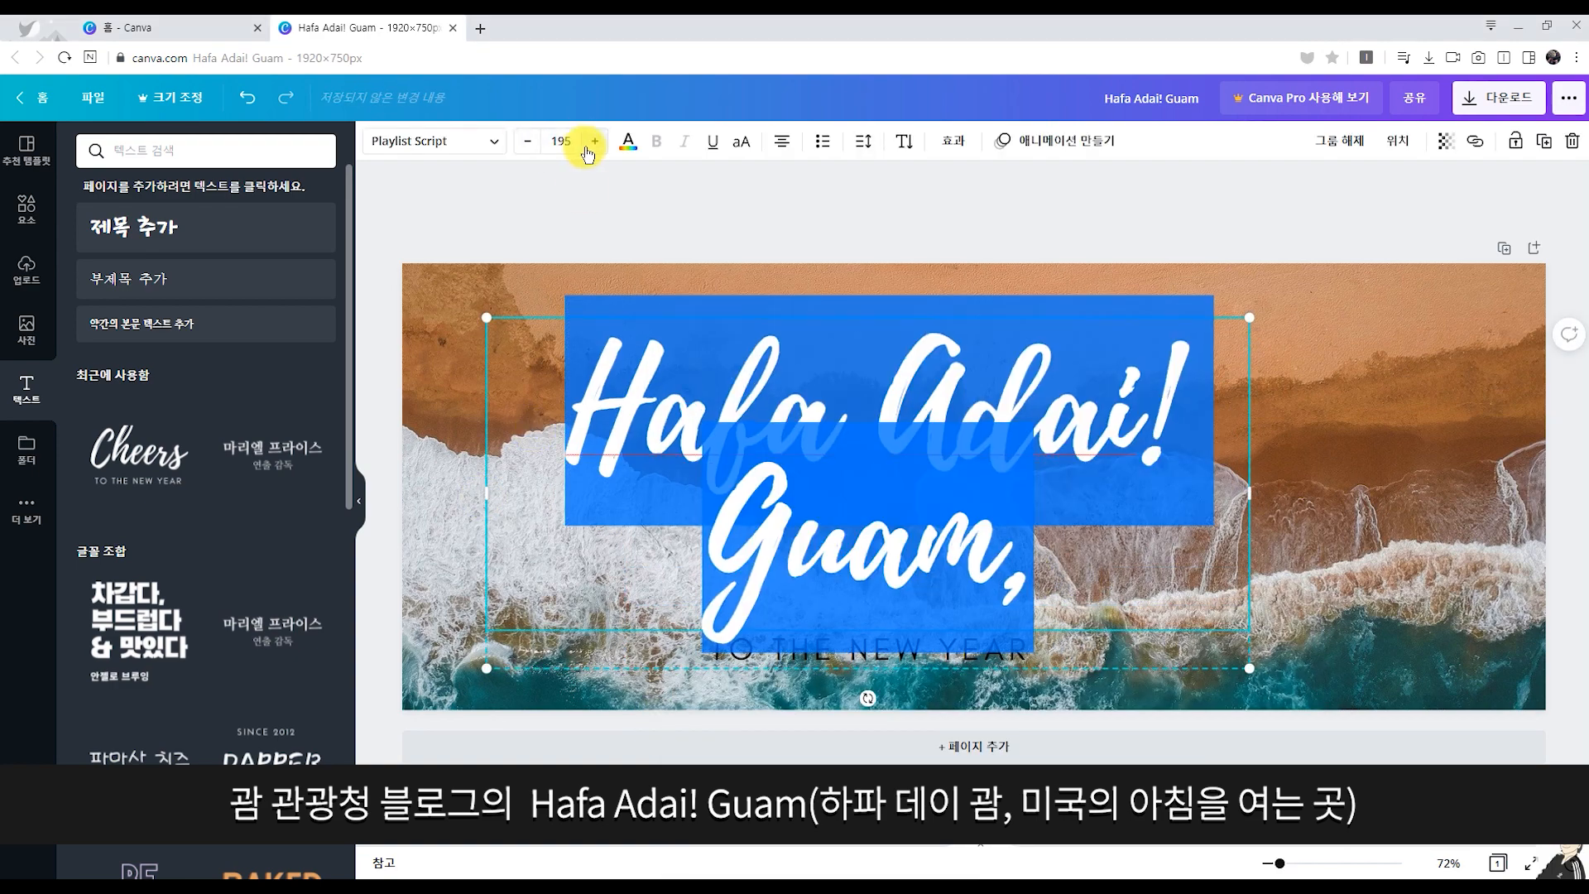
pyautogui.click(538, 151)
pyautogui.write('140')
pyautogui.press('Return')
# Delete the "TO THE NEW YEAR" text below the heading and reposition the heading on the photo
pyautogui.click(1026, 364)
pyautogui.moveTo(911, 493); pyautogui.dragTo(1164, 481)
pyautogui.doubleClick(1175, 561)
pyautogui.click(964, 554)
pyautogui.press('Delete')
pyautogui.press('Delete')
pyautogui.moveTo(1291, 561); pyautogui.dragTo(963, 561)
pyautogui.press('Delete')
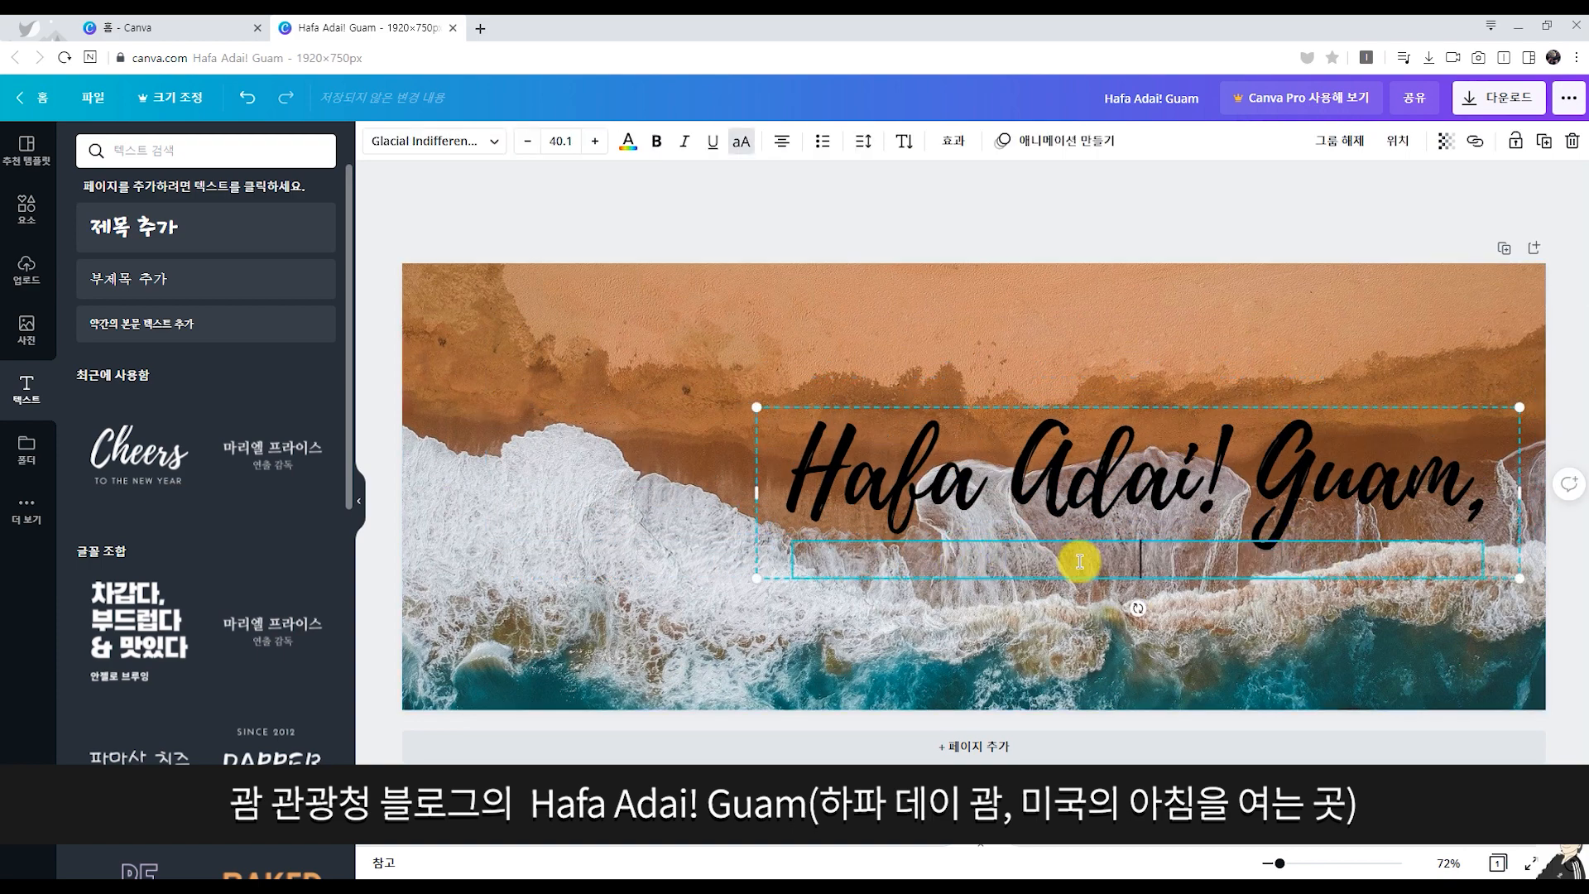
pyautogui.press('Escape')
pyautogui.moveTo(1161, 458); pyautogui.dragTo(1142, 463)
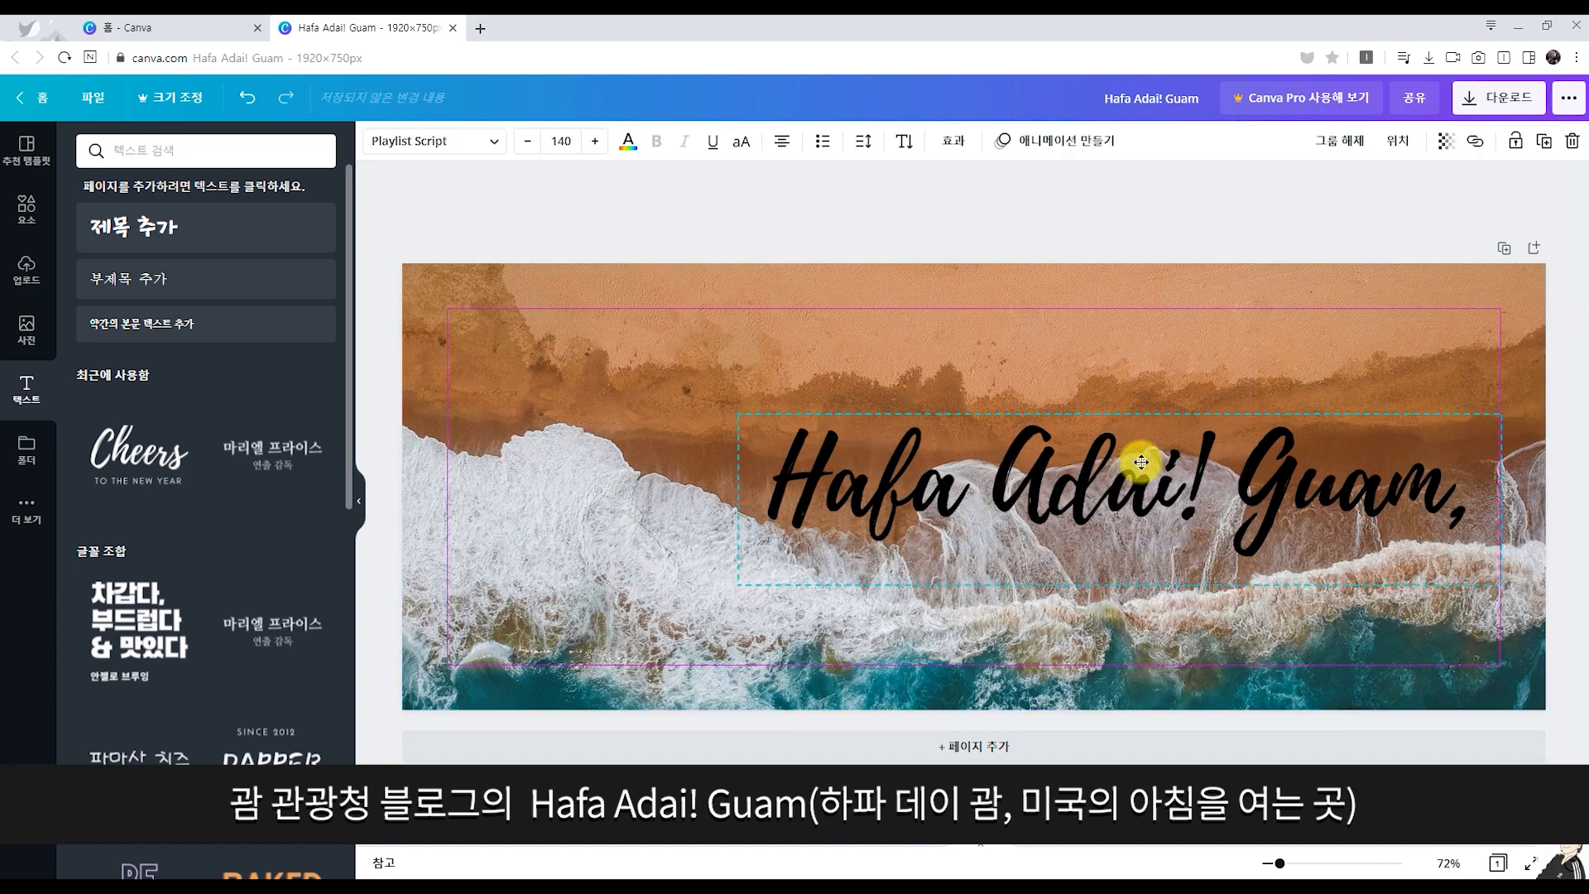
# Add the "마리엘 프라이스 / 연출 감독" font combination above the heading and clear both of its text lines
pyautogui.click(294, 456)
pyautogui.moveTo(996, 457); pyautogui.dragTo(758, 352)
pyautogui.click(809, 412)
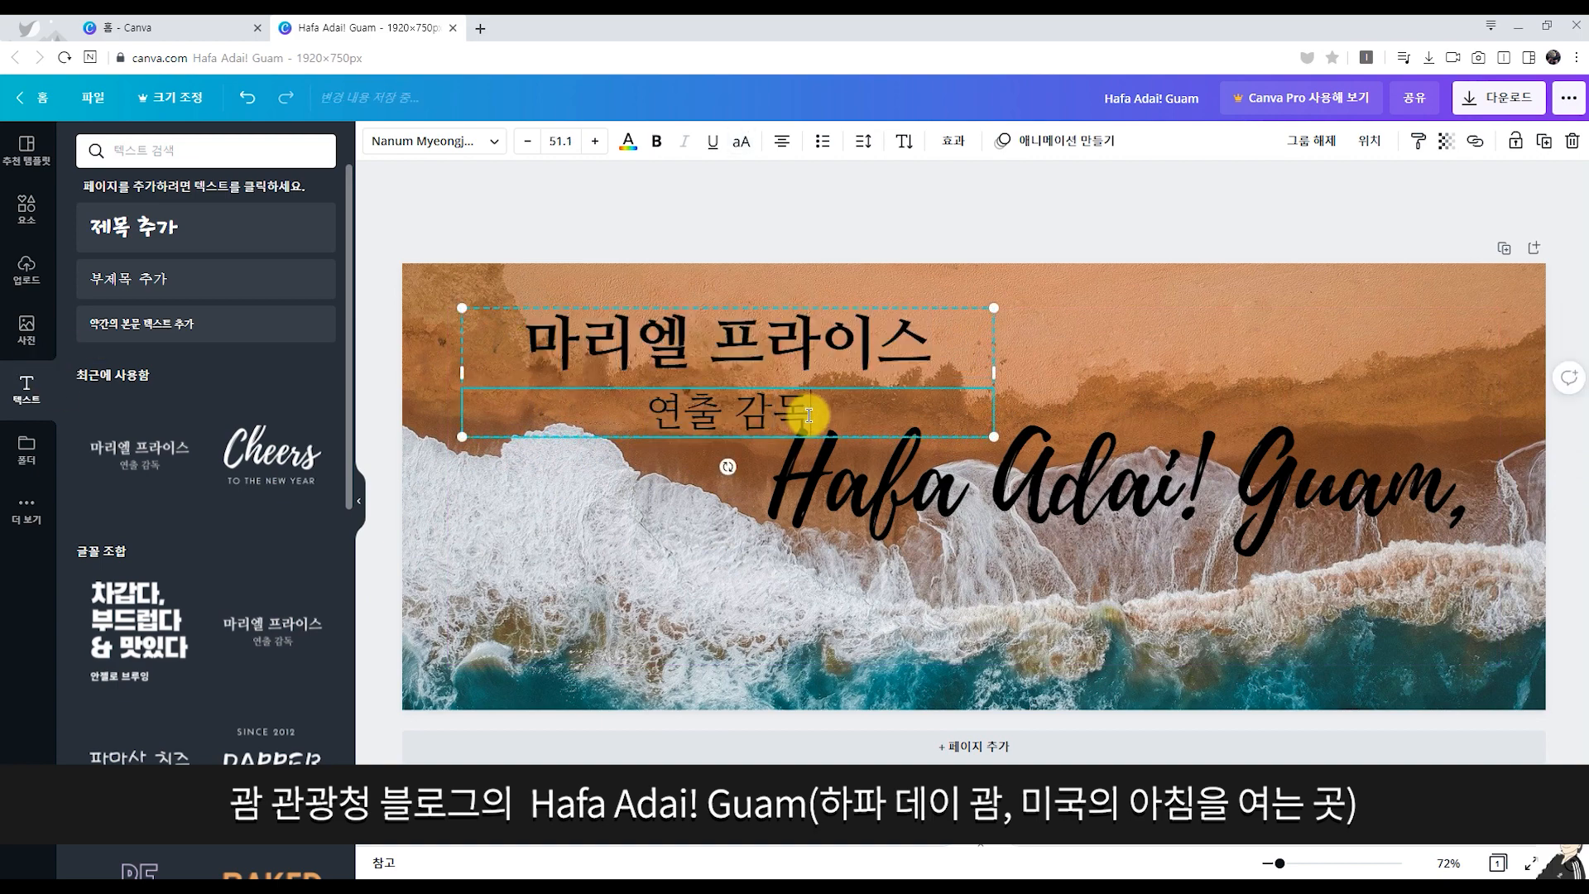
pyautogui.press('Delete')
pyautogui.doubleClick(737, 345)
pyautogui.press('Delete')
# Copy "미국의 아침을 여는 곳" from the Notepad note, paste it into the emptied upper text line and widen the text box
pyautogui.click(527, 882)
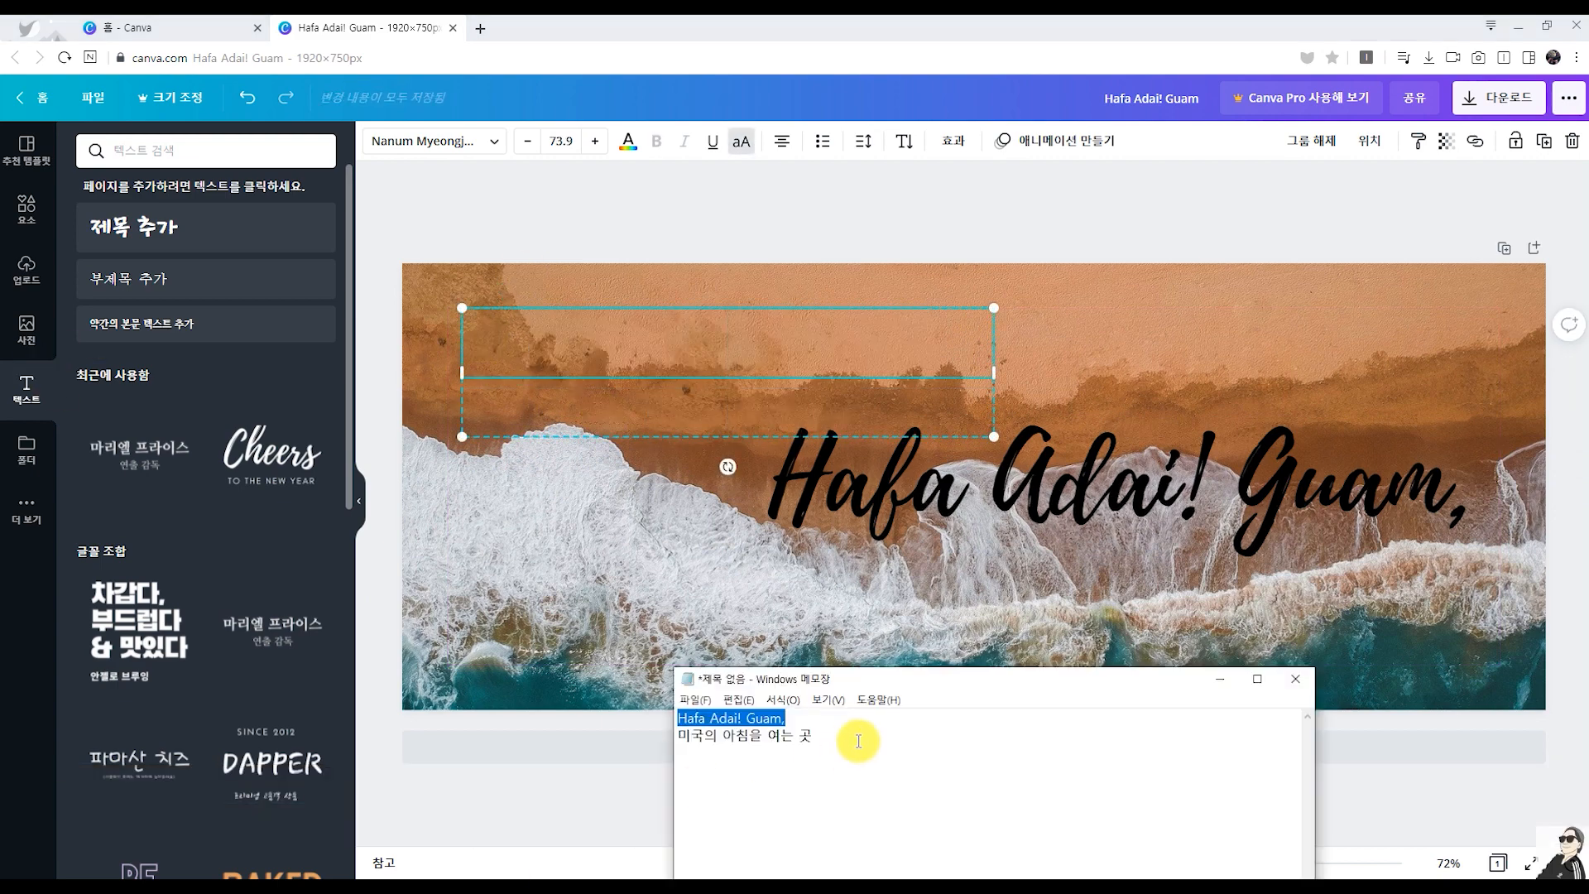
pyautogui.moveTo(828, 739); pyautogui.dragTo(676, 736)
pyautogui.hotkey('ctrl', 'c')
pyautogui.click(758, 335)
pyautogui.hotkey('ctrl', 'v')
pyautogui.moveTo(994, 324); pyautogui.dragTo(1091, 301)
# Set the font size of the "미국의 아침을 여는 곳" line to 30
pyautogui.doubleClick(649, 368)
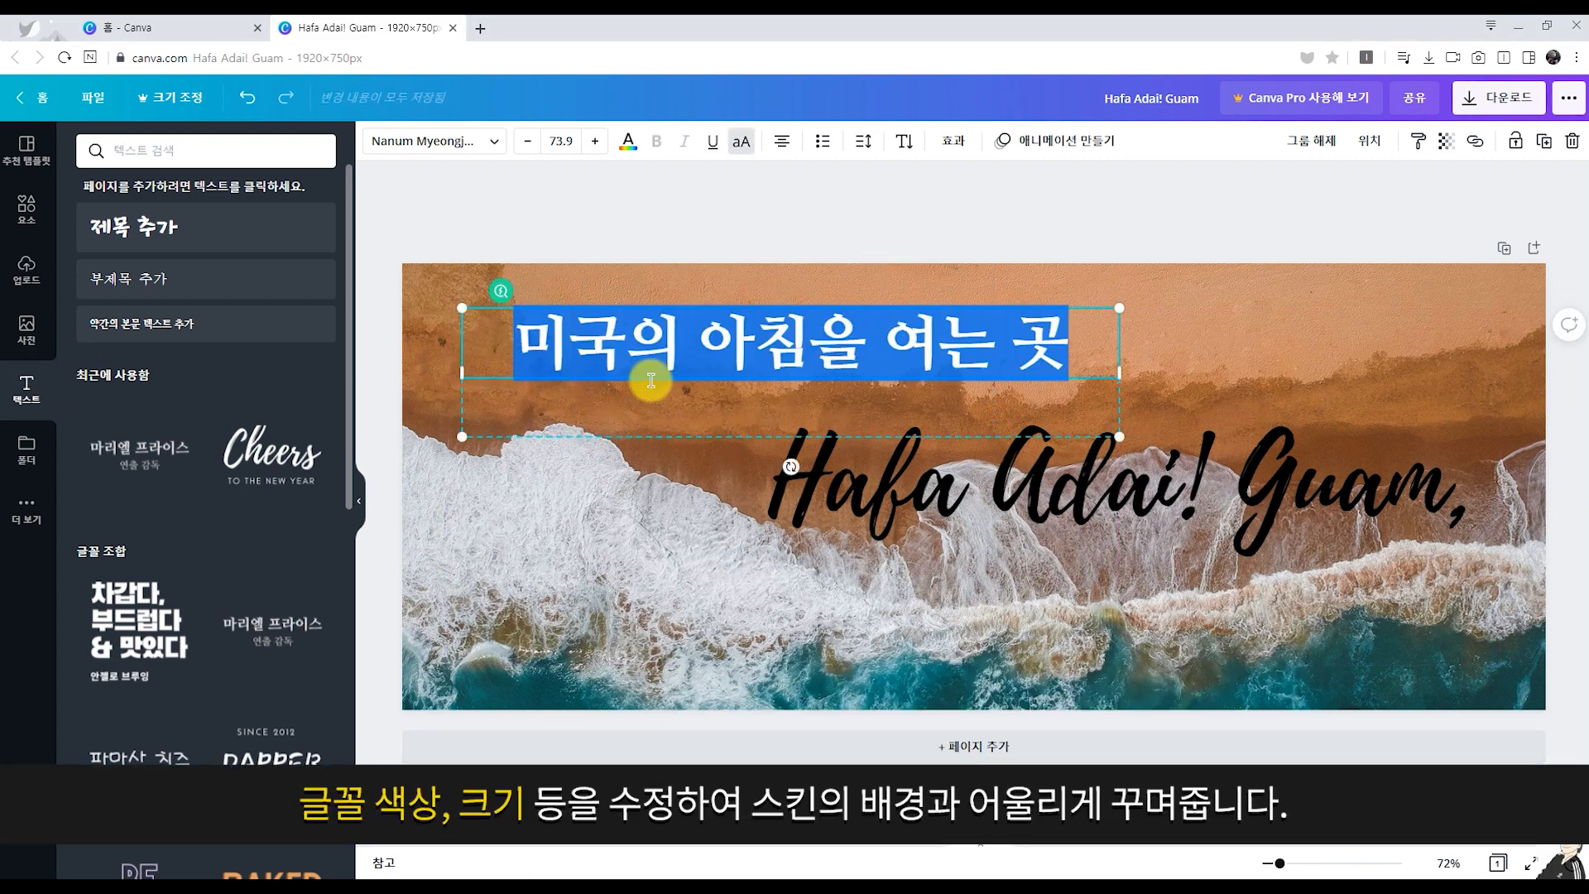
pyautogui.click(567, 143)
pyautogui.write('30')
pyautogui.click(850, 309)
# Move the heading to the upper middle of the photo and place the Korean slogan line directly beneath it
pyautogui.moveTo(816, 359); pyautogui.dragTo(1248, 567)
pyautogui.moveTo(1105, 482); pyautogui.dragTo(962, 364)
pyautogui.moveTo(1183, 573); pyautogui.dragTo(905, 474)
pyautogui.click(1200, 212)
pyautogui.click(1003, 360)
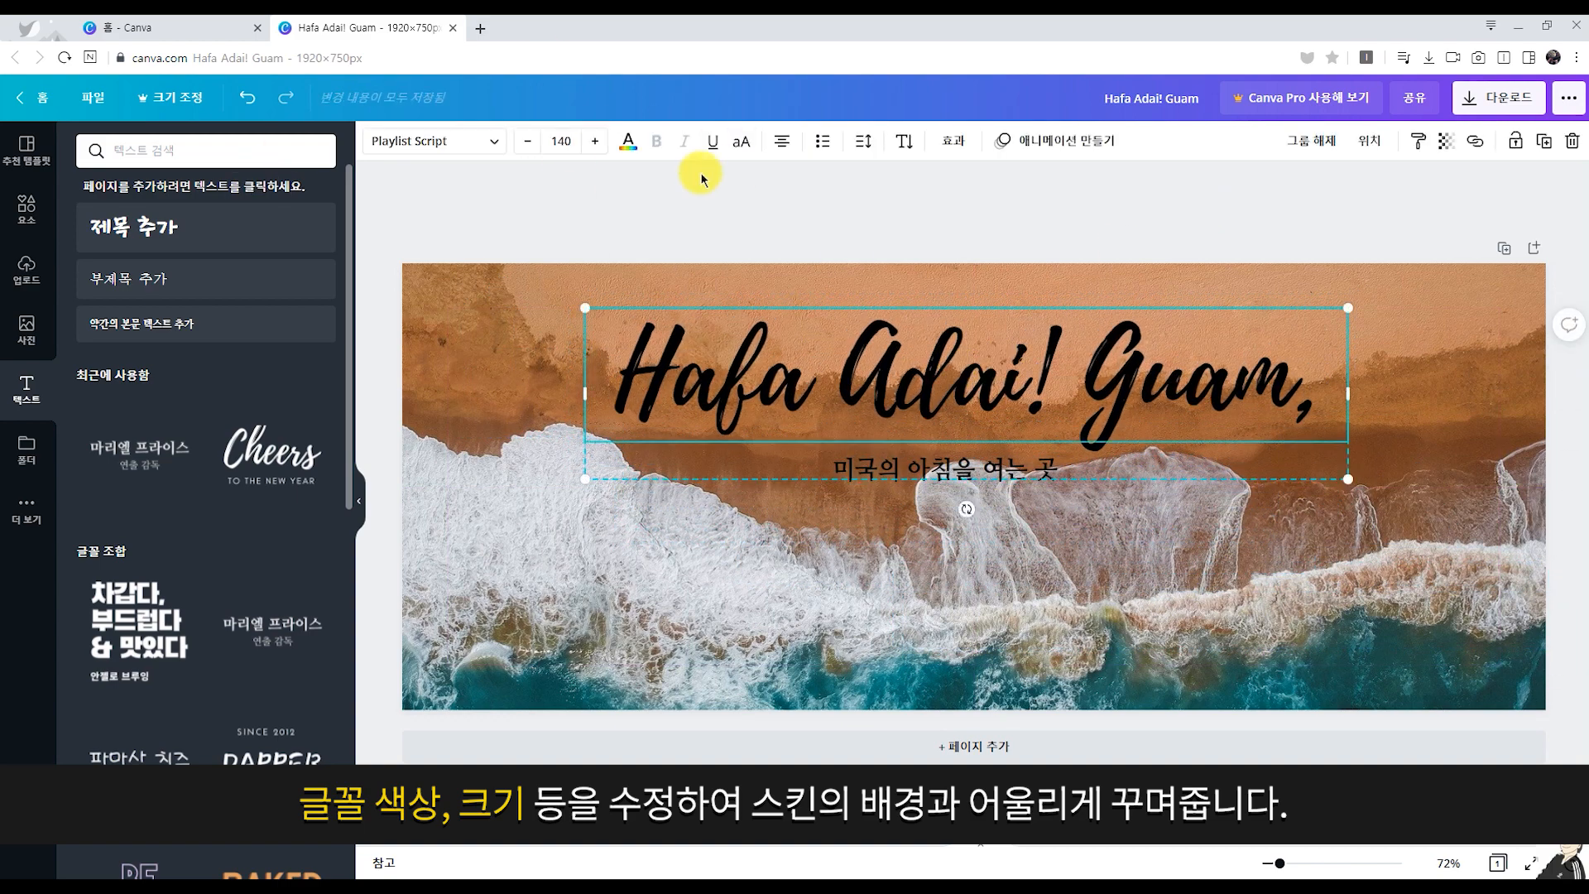
# Colour the heading and the Korean slogan white, and offset the slogan beneath the word "Guam," in the upper part of the photo
pyautogui.click(628, 141)
pyautogui.click(183, 227)
pyautogui.click(657, 466)
pyautogui.click(183, 227)
pyautogui.click(628, 141)
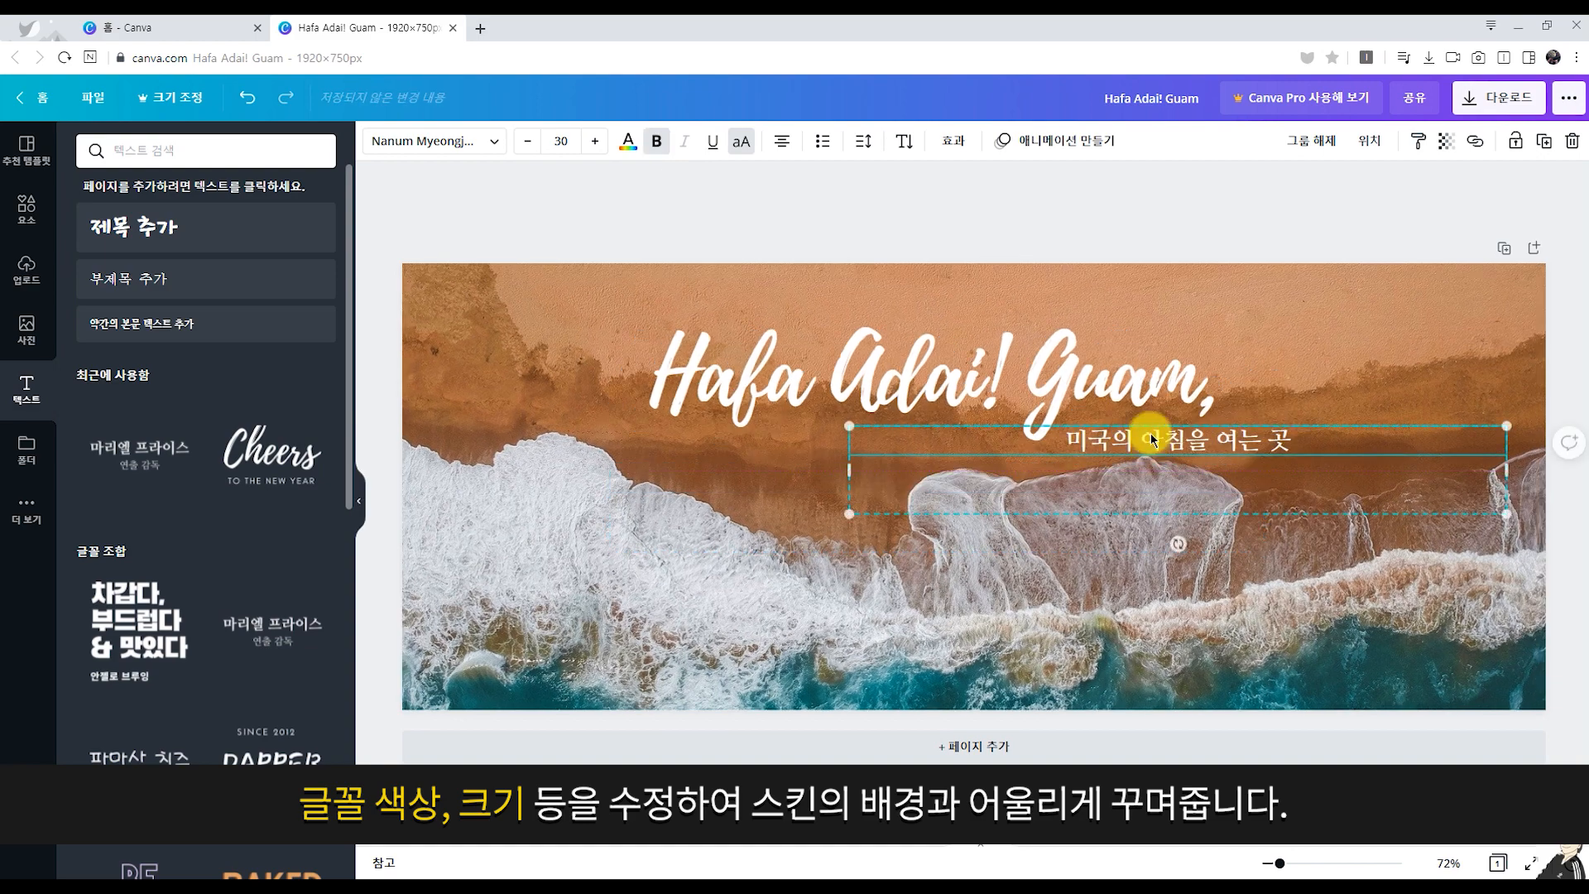
pyautogui.click(1118, 227)
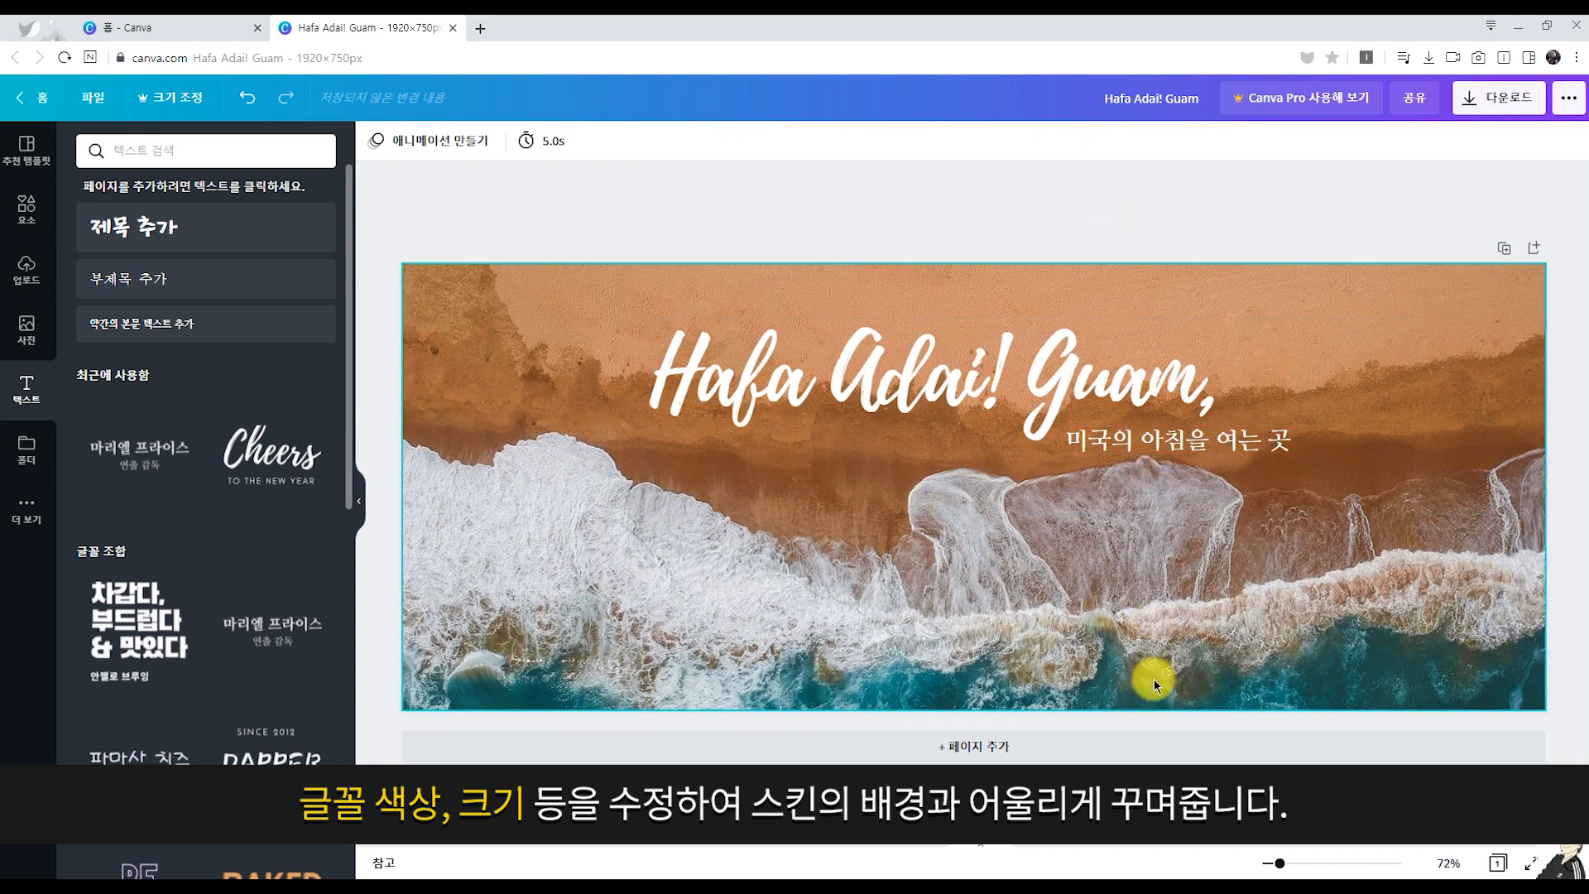
pyautogui.moveTo(1049, 353); pyautogui.dragTo(1057, 344)
pyautogui.click(718, 207)
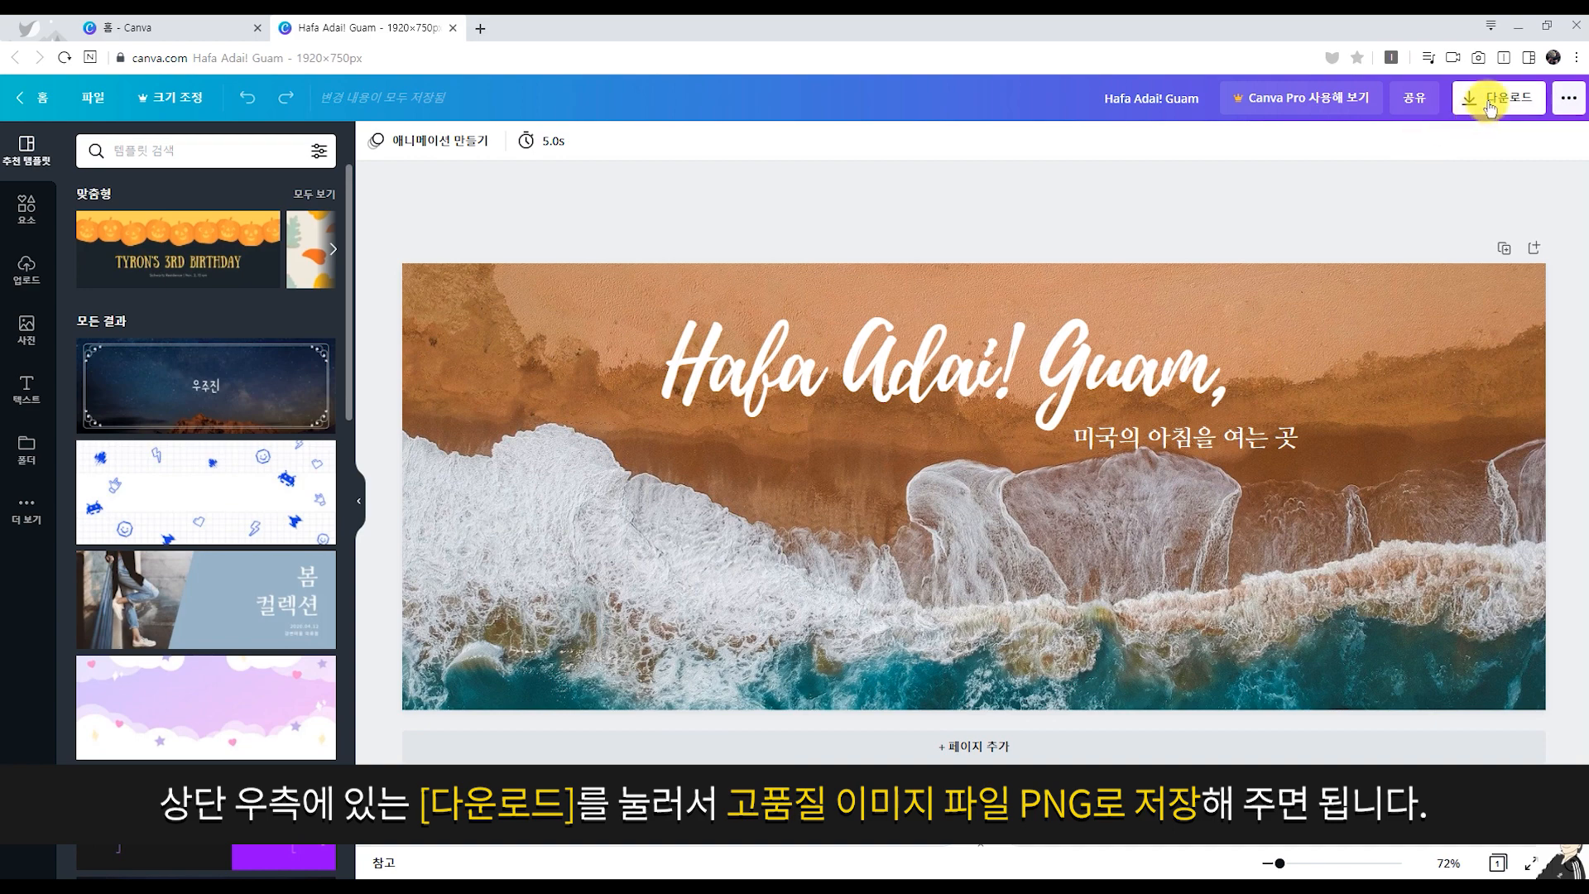
# Download the finished design as a PNG image and dismiss the saved-design dialog
pyautogui.click(1488, 105)
pyautogui.click(1435, 214)
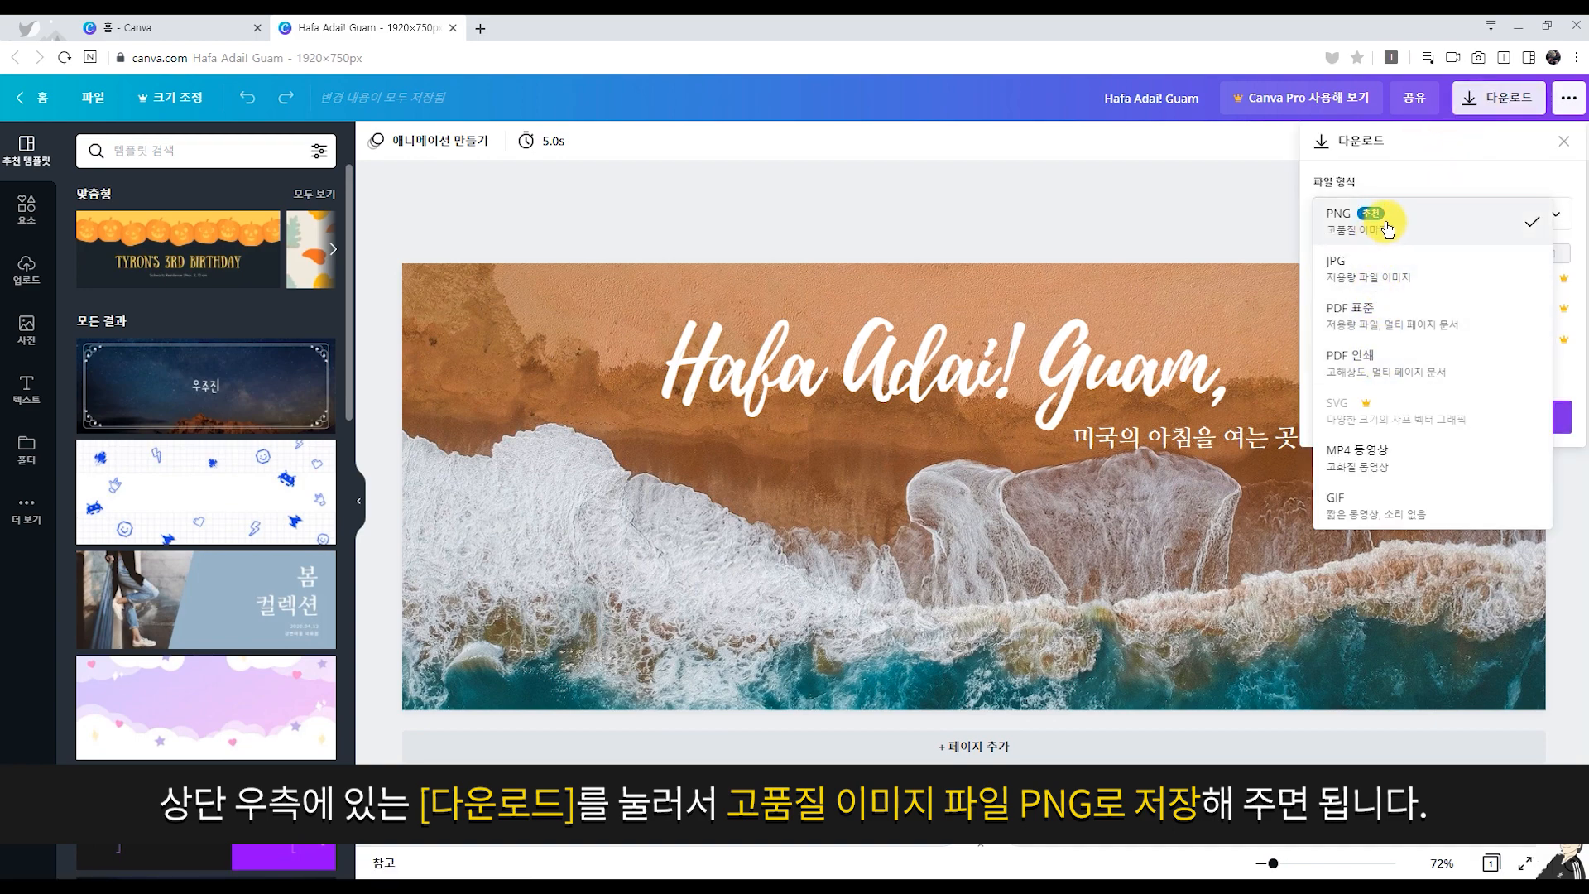
pyautogui.click(1428, 223)
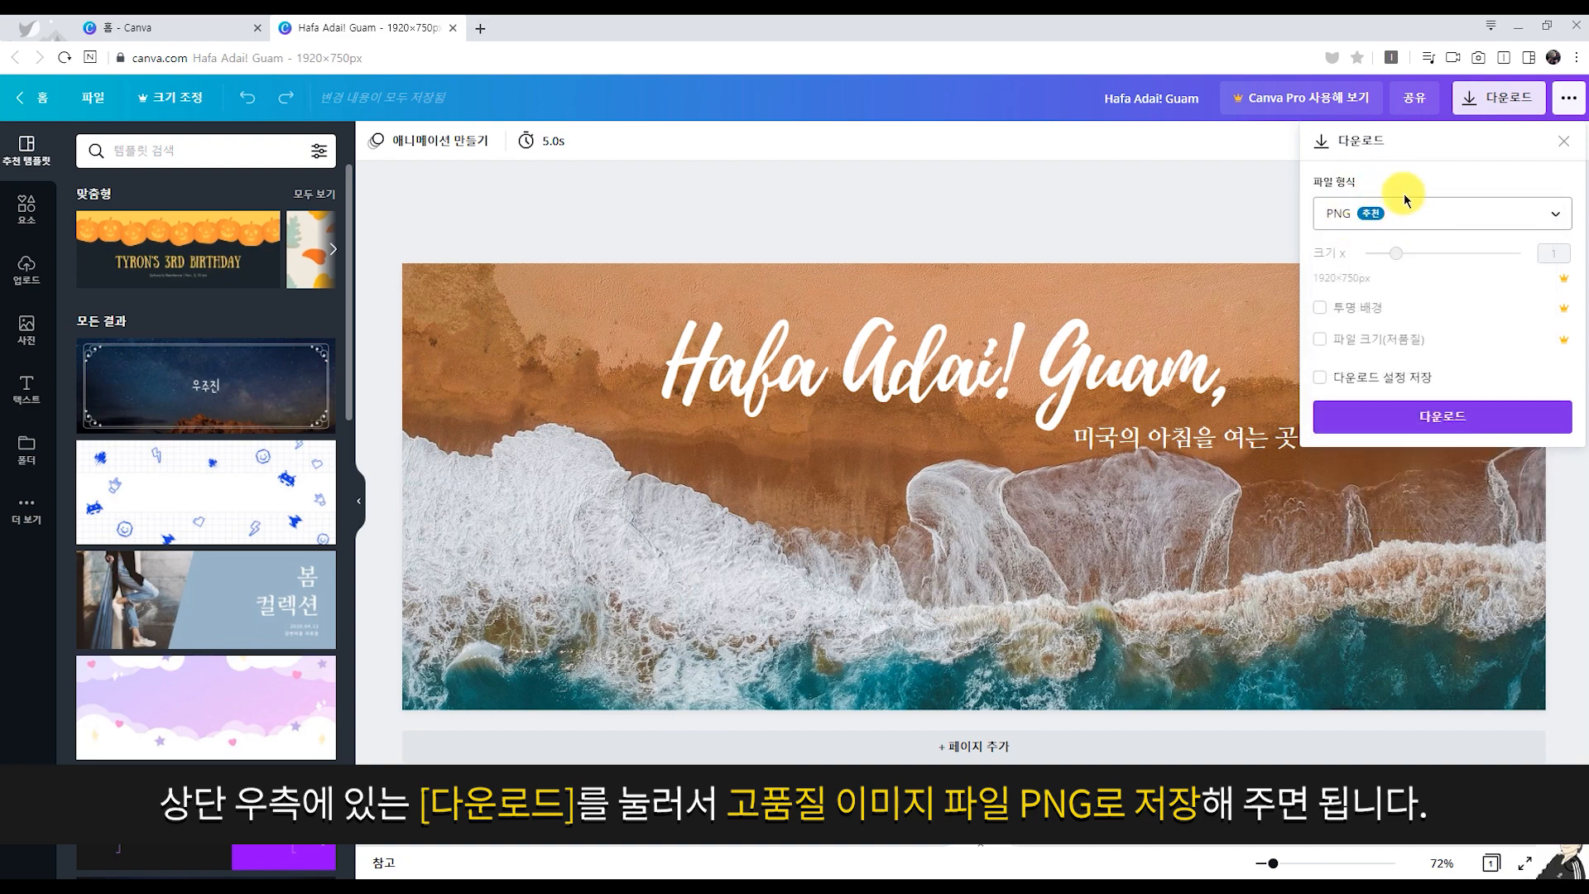
pyautogui.click(1429, 421)
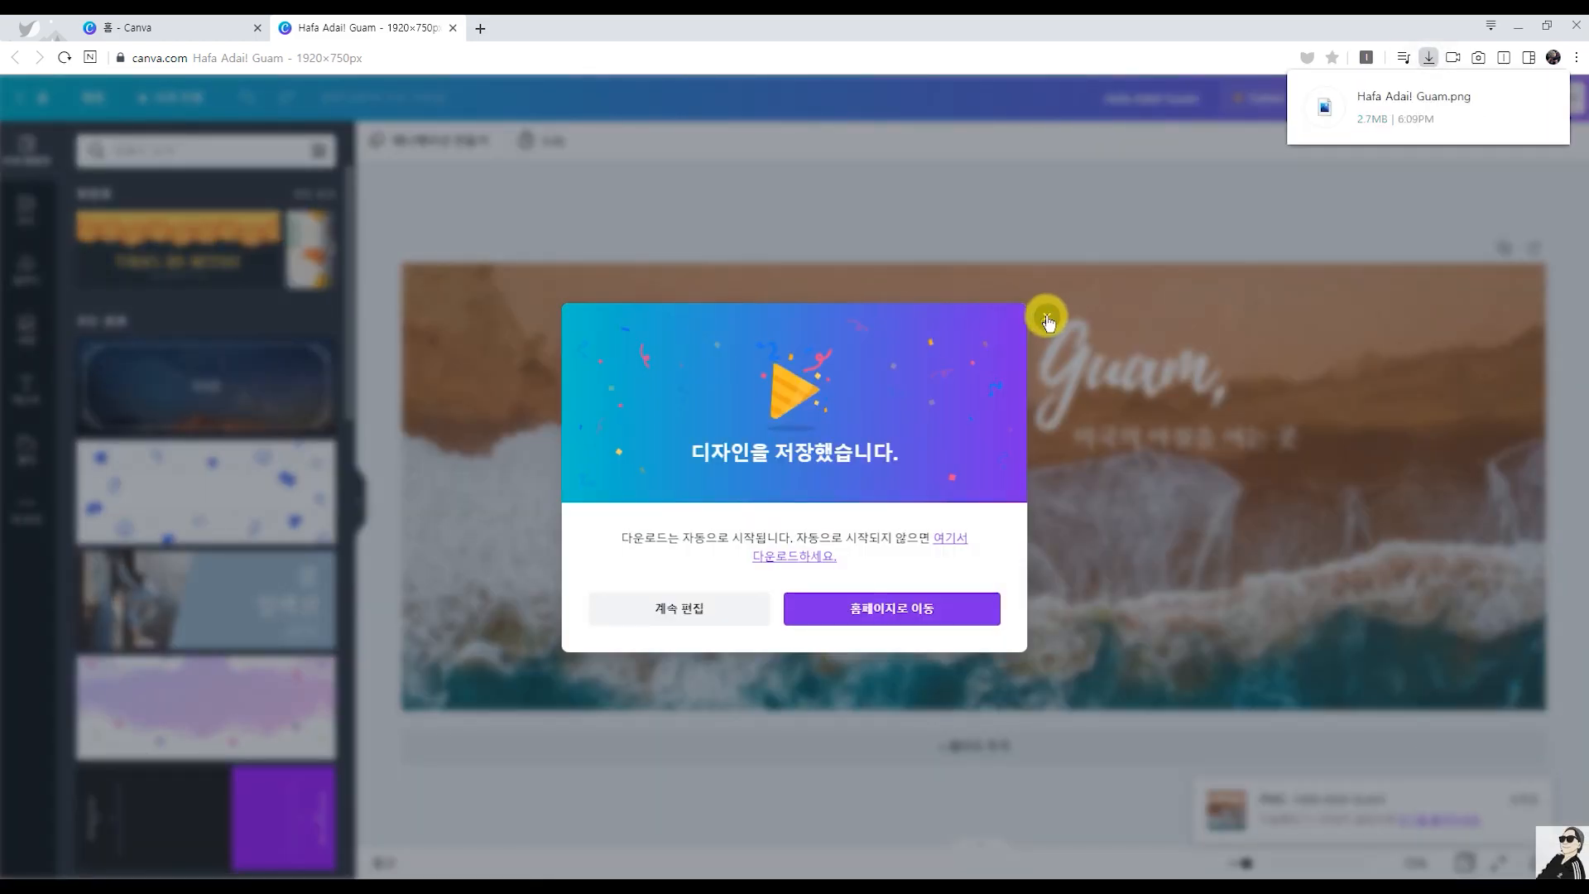
pyautogui.click(1047, 312)
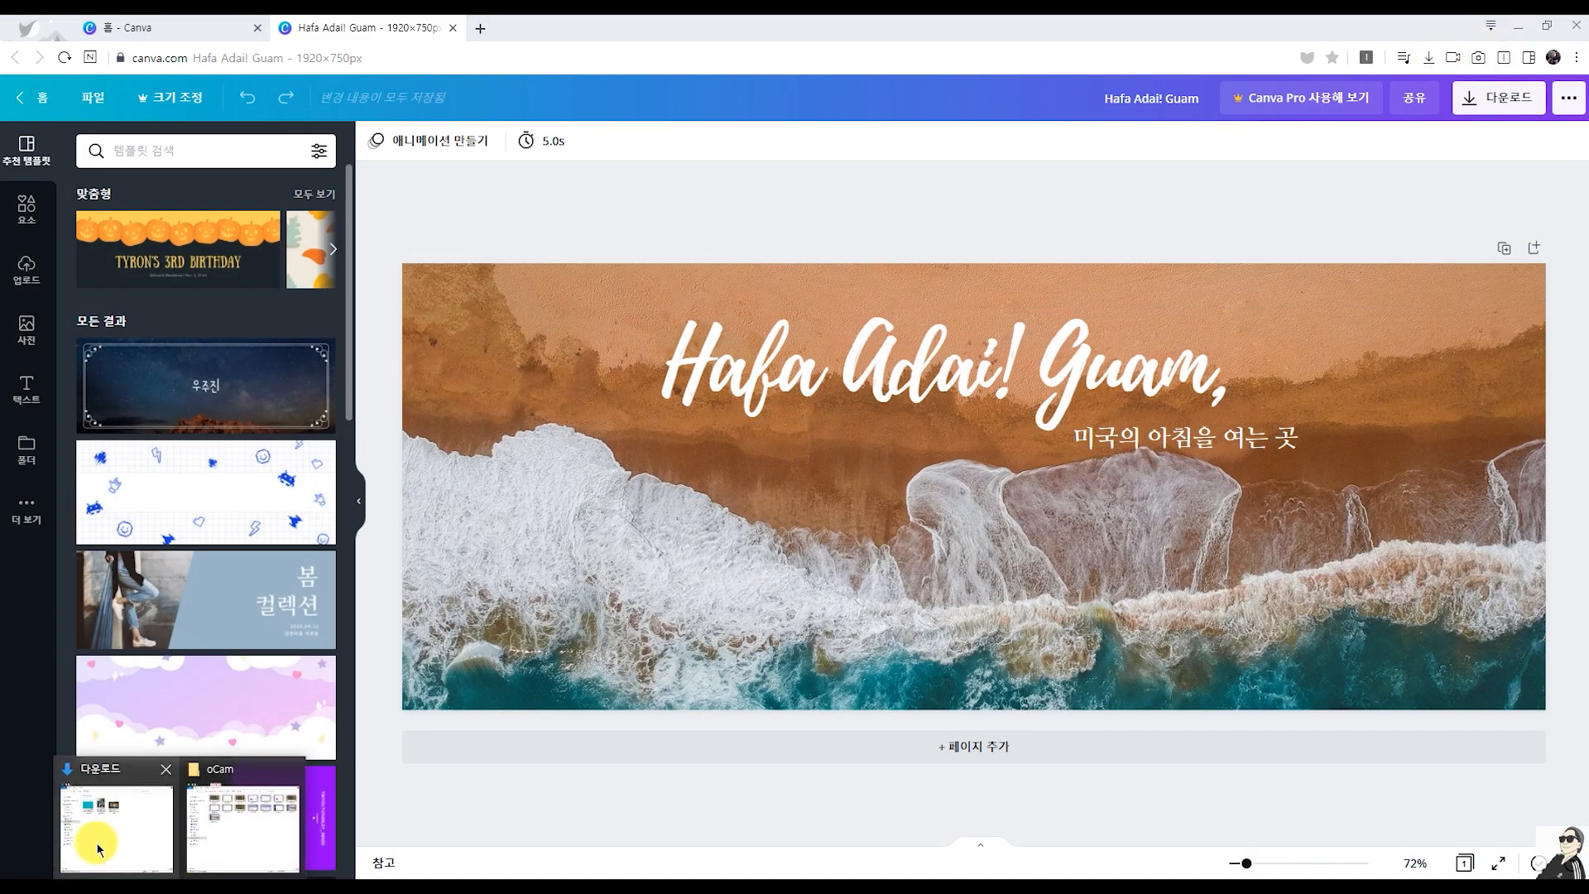
# Switch to the Downloads folder in File Explorer and open the "Hafa Adai! Guam" image
pyautogui.click(97, 850)
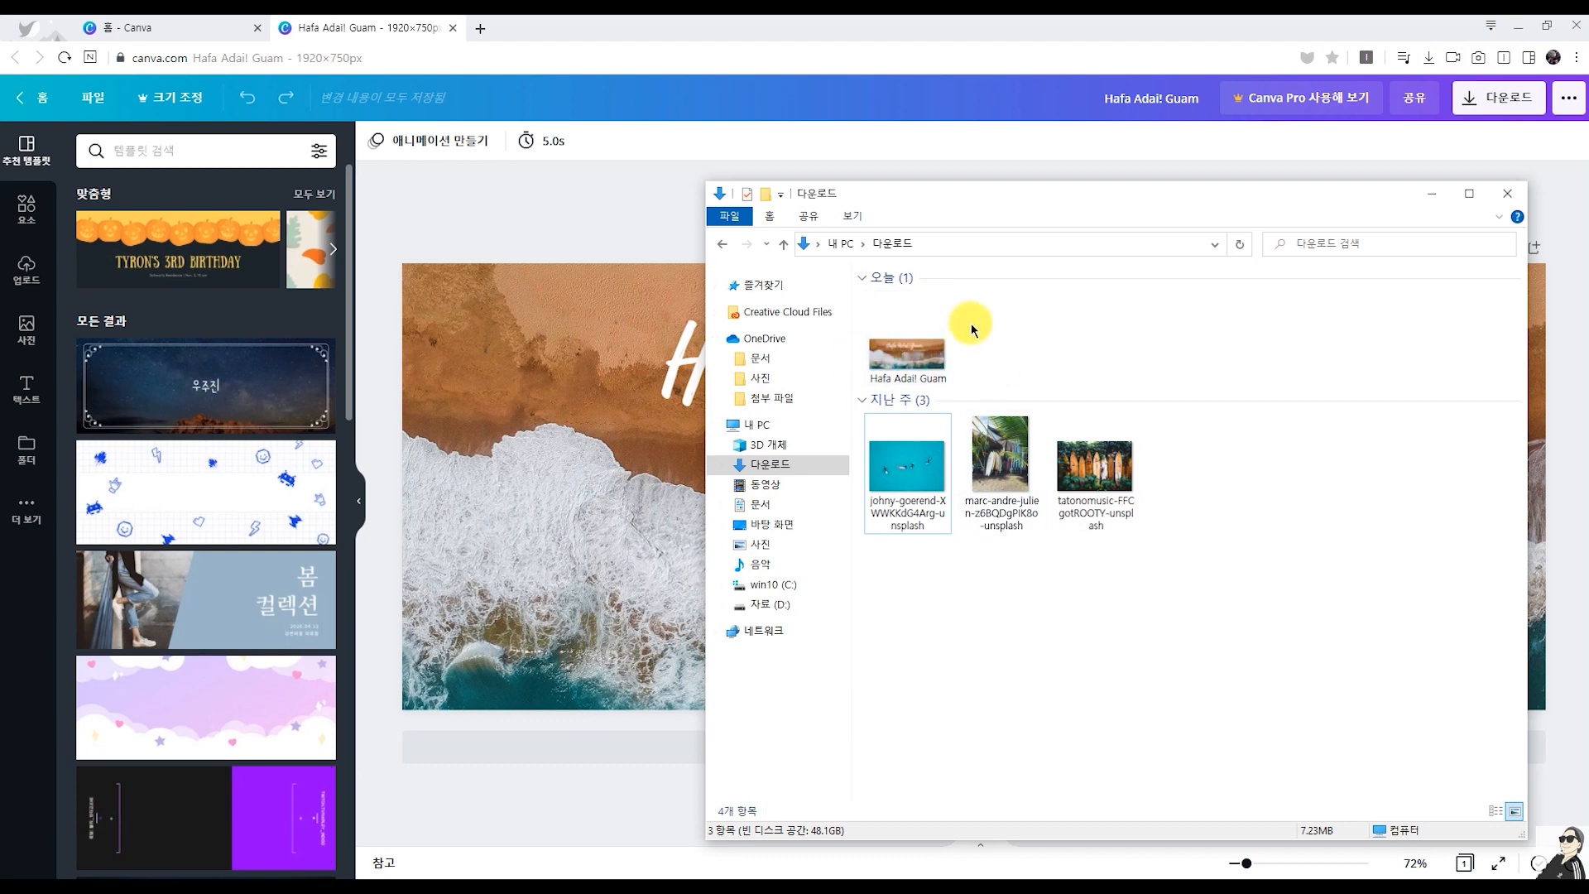
pyautogui.moveTo(972, 325); pyautogui.dragTo(870, 384)
pyautogui.click(1053, 329)
pyautogui.doubleClick(908, 360)
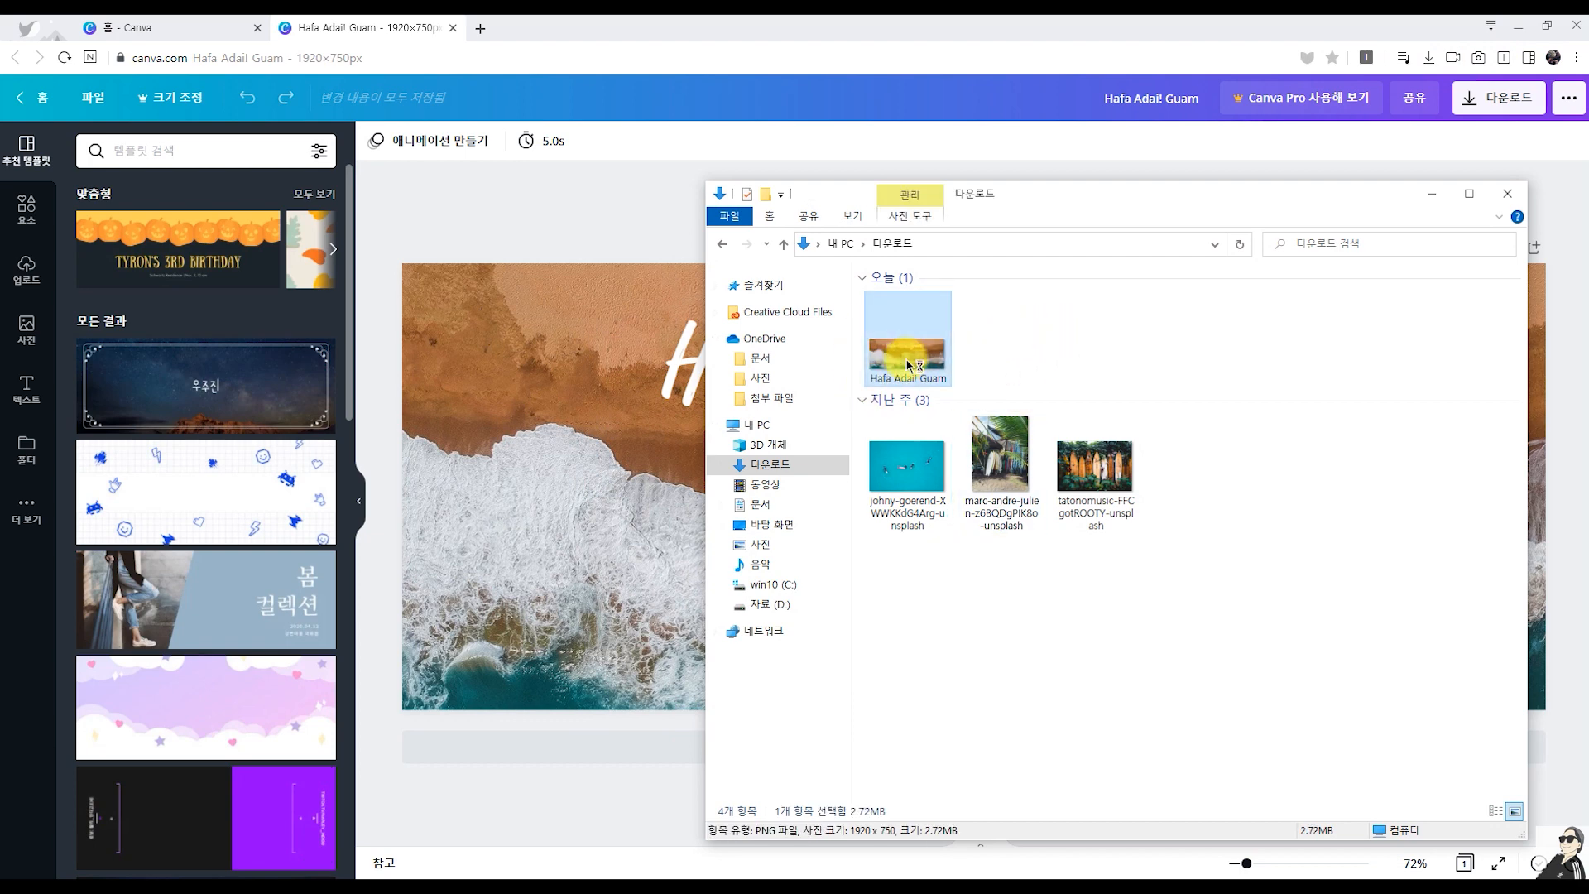